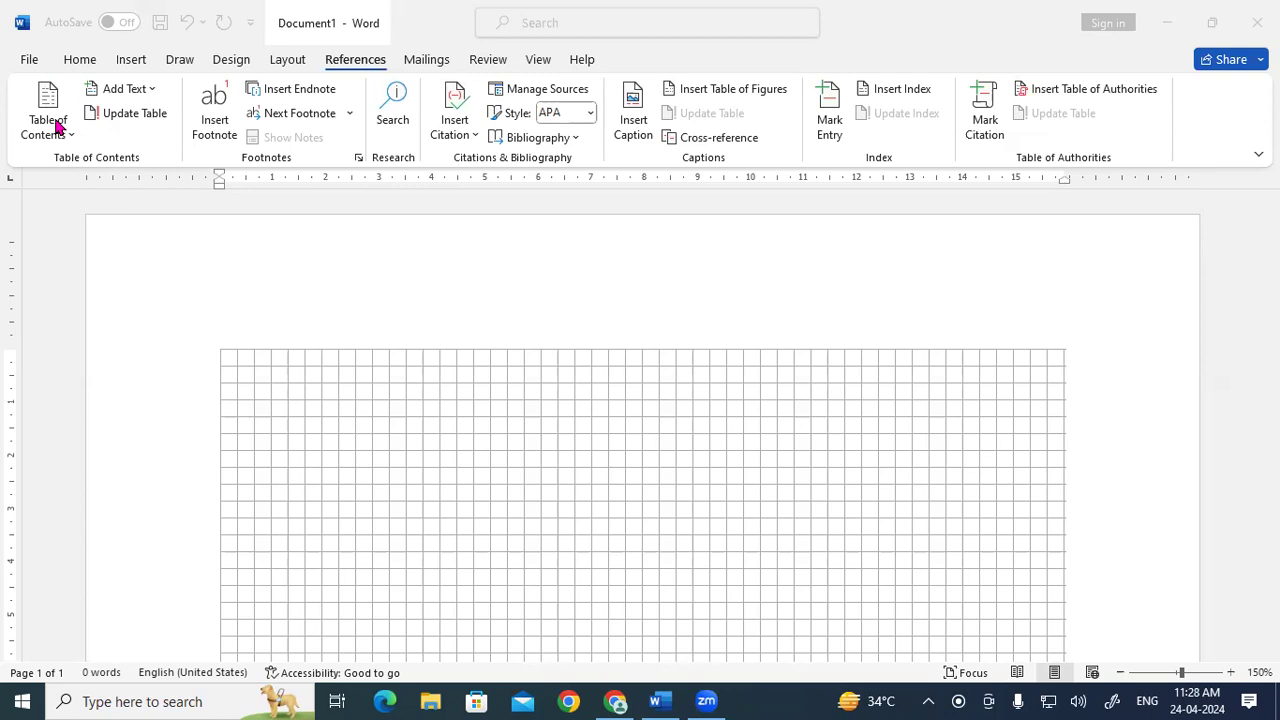
Hide the gridlines on the document page while keeping the ruler displayed.
{"action": "left_click", "coordinate": [539, 60]}
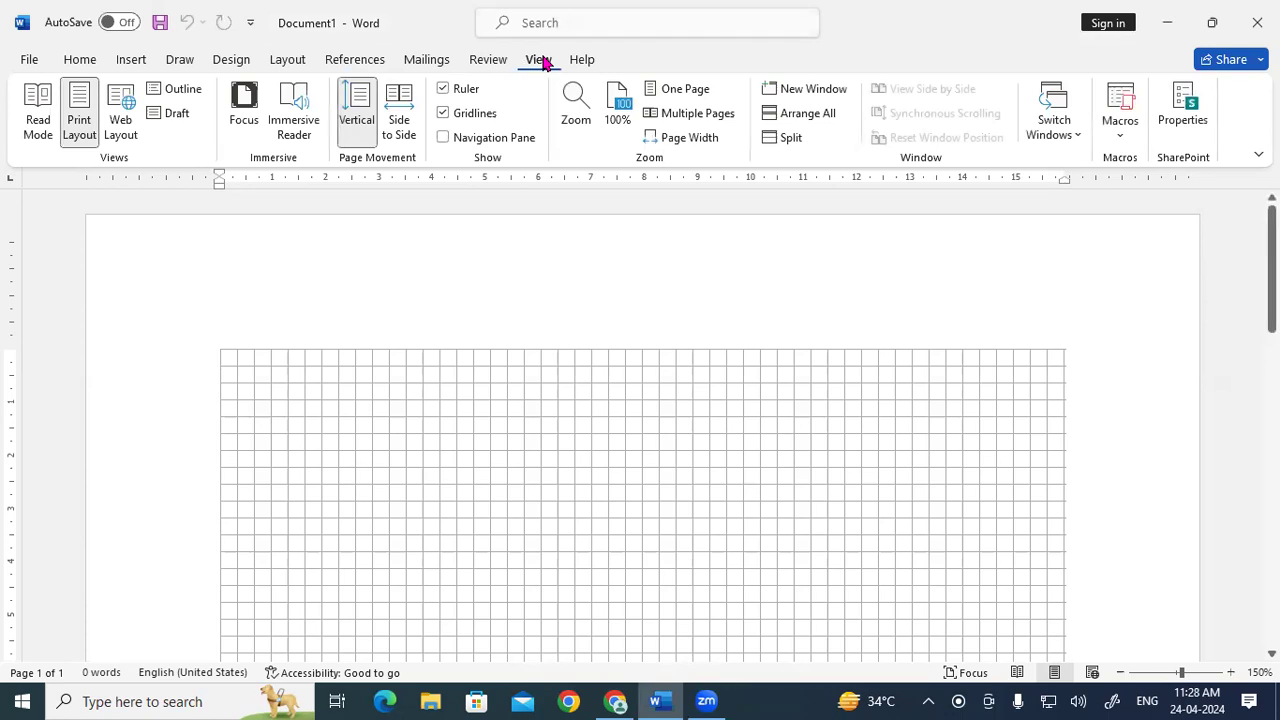
{"action": "left_click", "coordinate": [441, 88]}
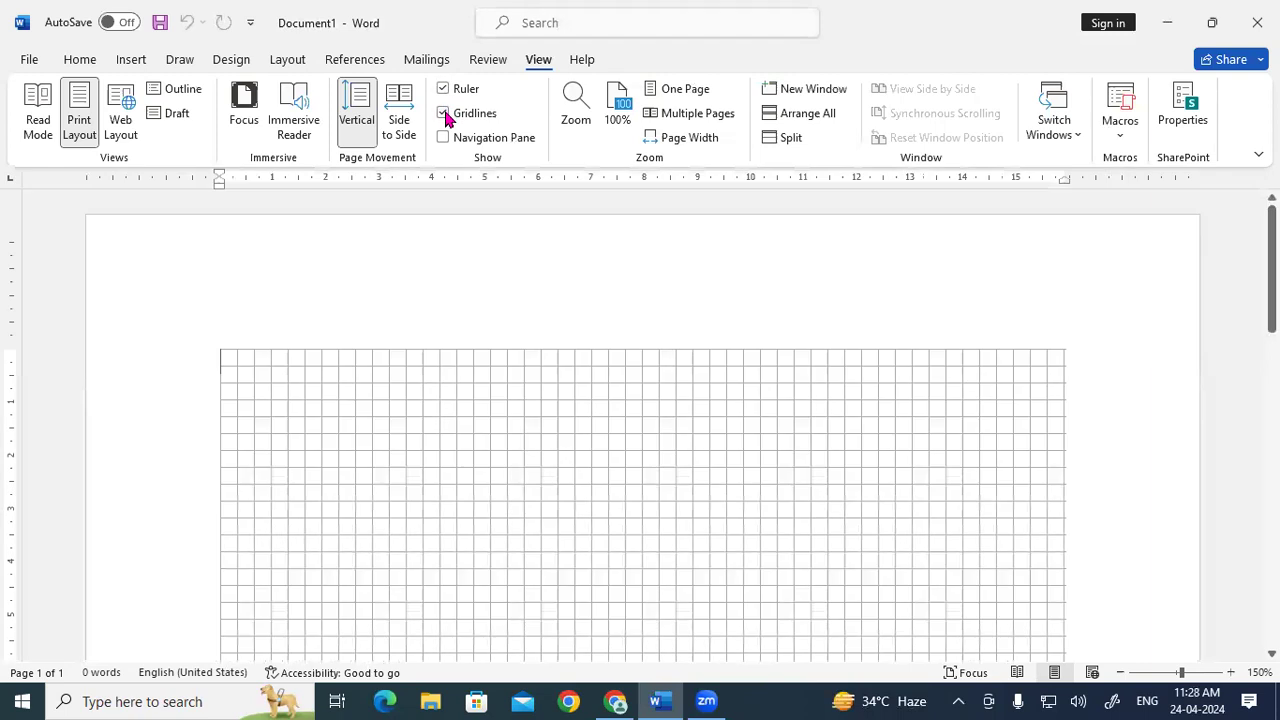
{"action": "left_click", "coordinate": [443, 113]}
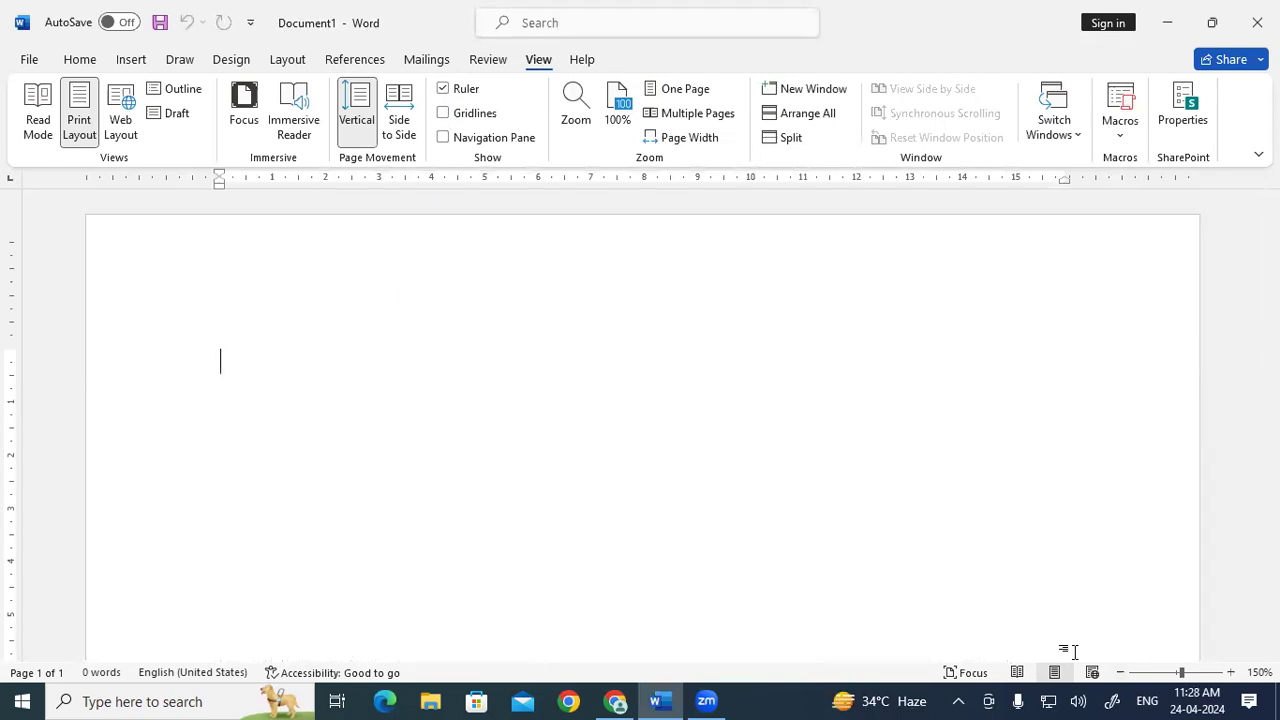
Fill the blank document with sample paragraphs using the =rand() function.
{"action": "scroll", "coordinate": [1074, 651], "scroll_direction": "up", "scroll_amount": 1}
{"action": "scroll", "coordinate": [1074, 651], "scroll_direction": "up", "scroll_amount": 2}
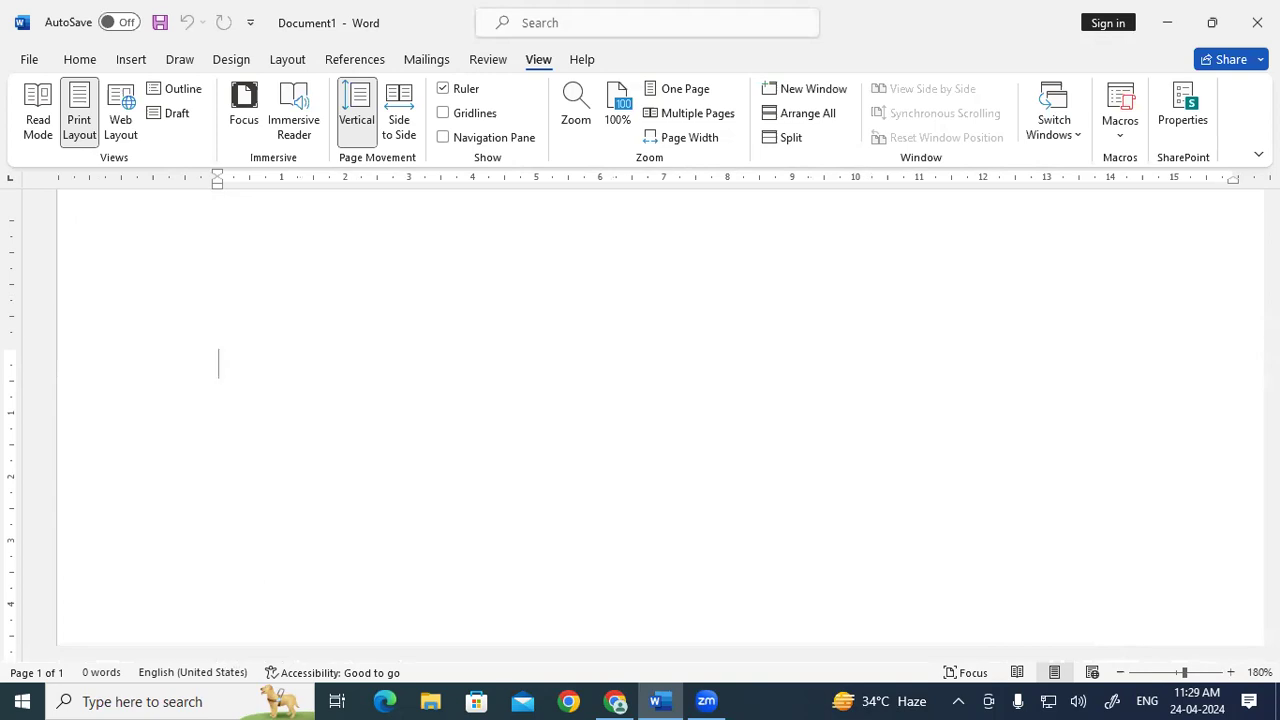
{"action": "type", "text": "=rand"}
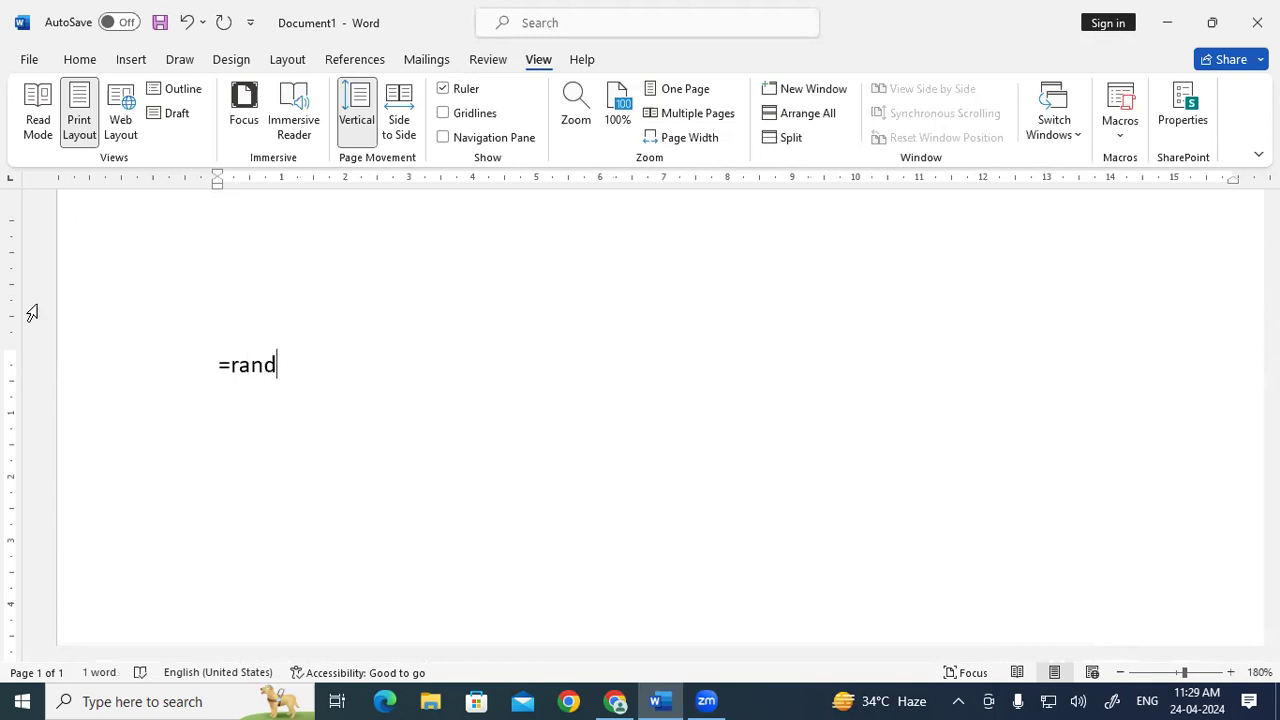
{"action": "type", "text": "()"}
{"action": "key", "text": "Return"}
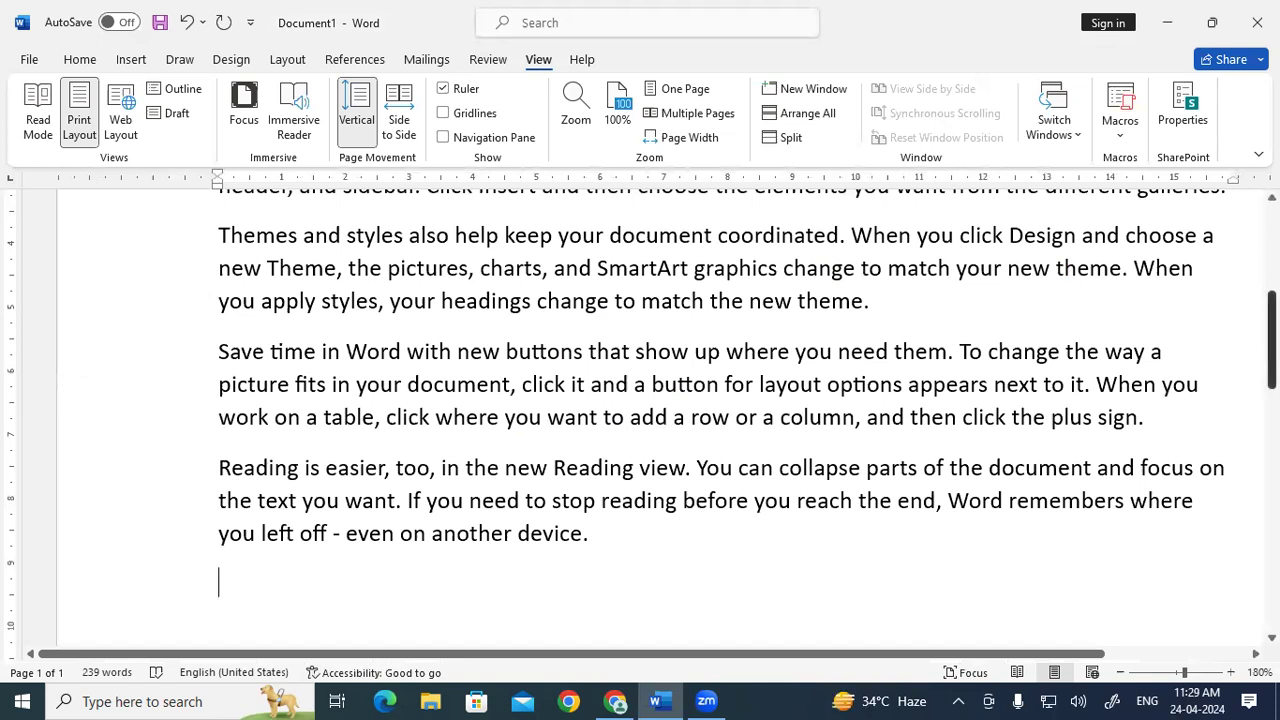
Add the title line "Lesson 1 Introduction of Computer" above the first paragraph, correcting the misspelled "Introduction".
{"action": "scroll", "coordinate": [640, 417], "scroll_direction": "up", "scroll_amount": 2}
{"action": "scroll", "coordinate": [640, 417], "scroll_direction": "up", "scroll_amount": 8}
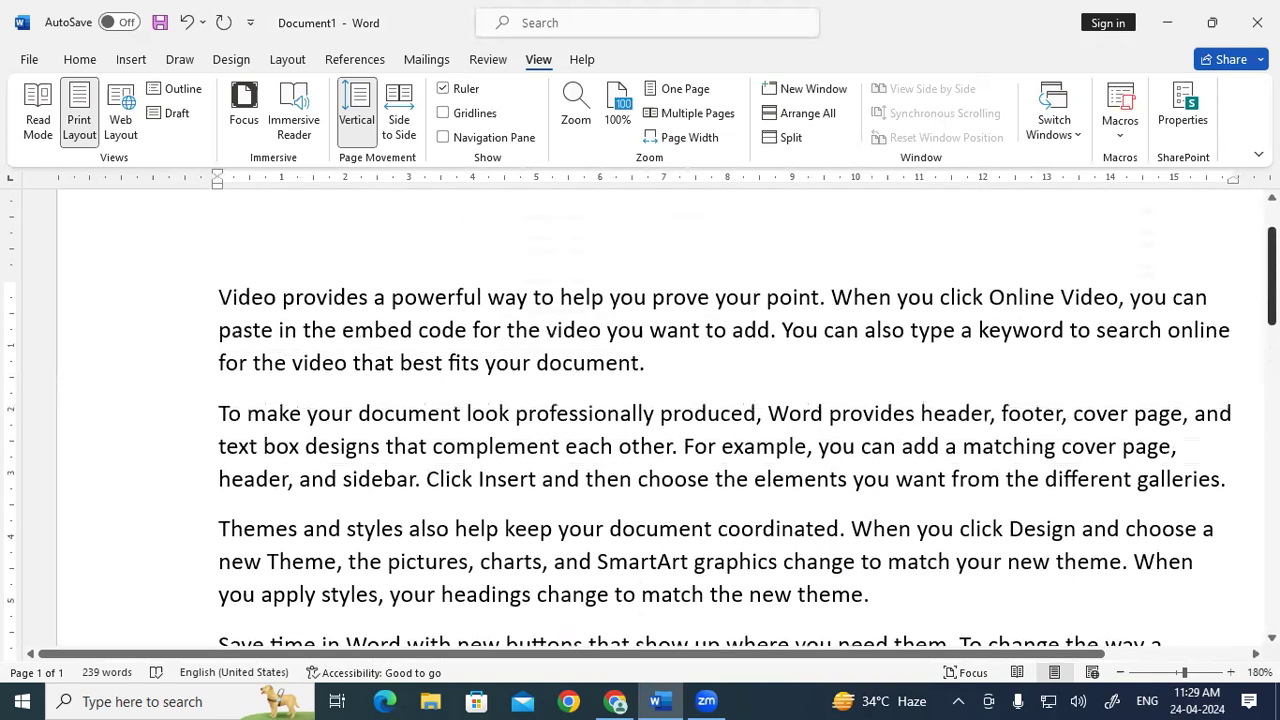
{"action": "scroll", "coordinate": [640, 426], "scroll_direction": "down", "scroll_amount": 1}
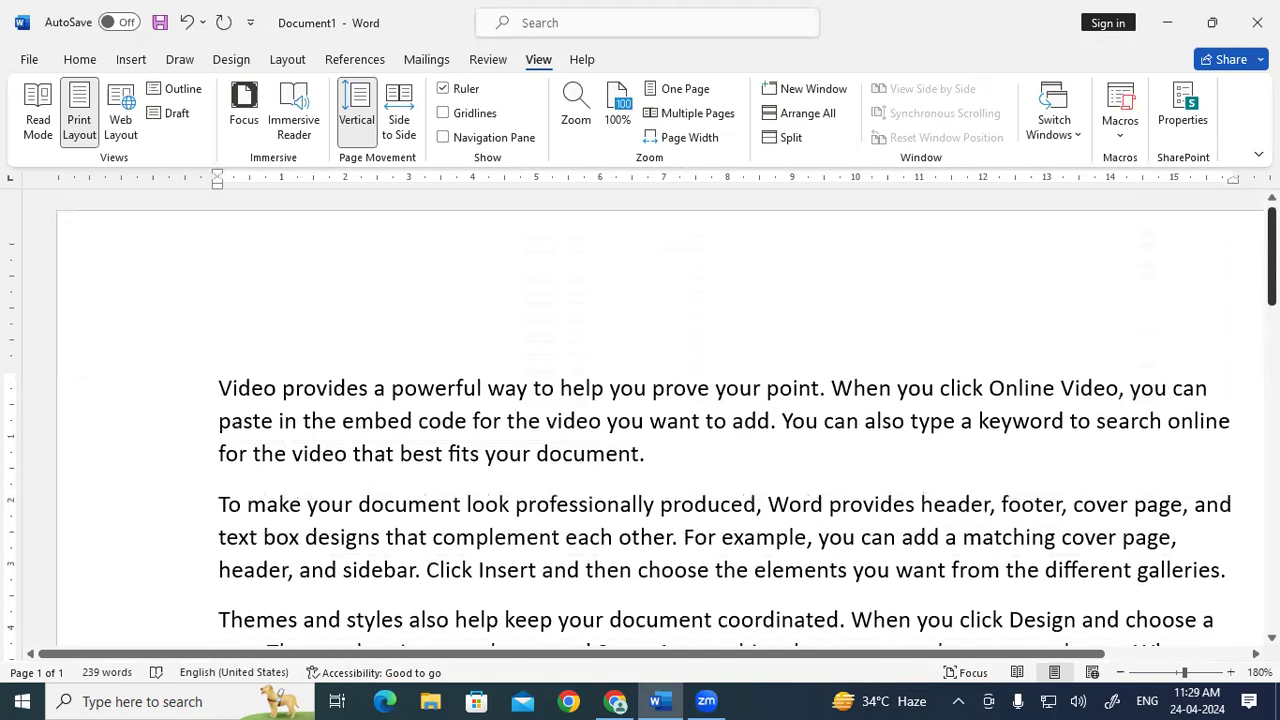
{"action": "scroll", "coordinate": [640, 420], "scroll_direction": "down", "scroll_amount": 1}
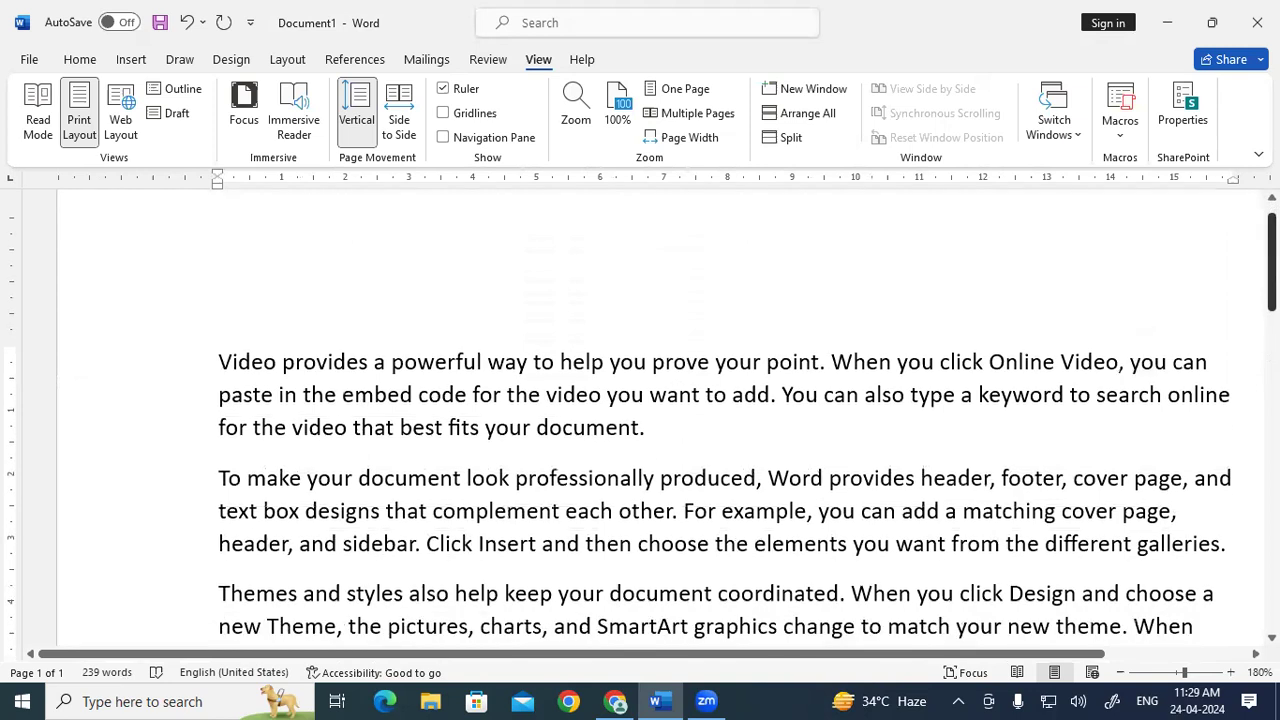
{"action": "scroll", "coordinate": [640, 420], "scroll_direction": "down", "scroll_amount": 2}
{"action": "scroll", "coordinate": [640, 420], "scroll_direction": "up", "scroll_amount": 3}
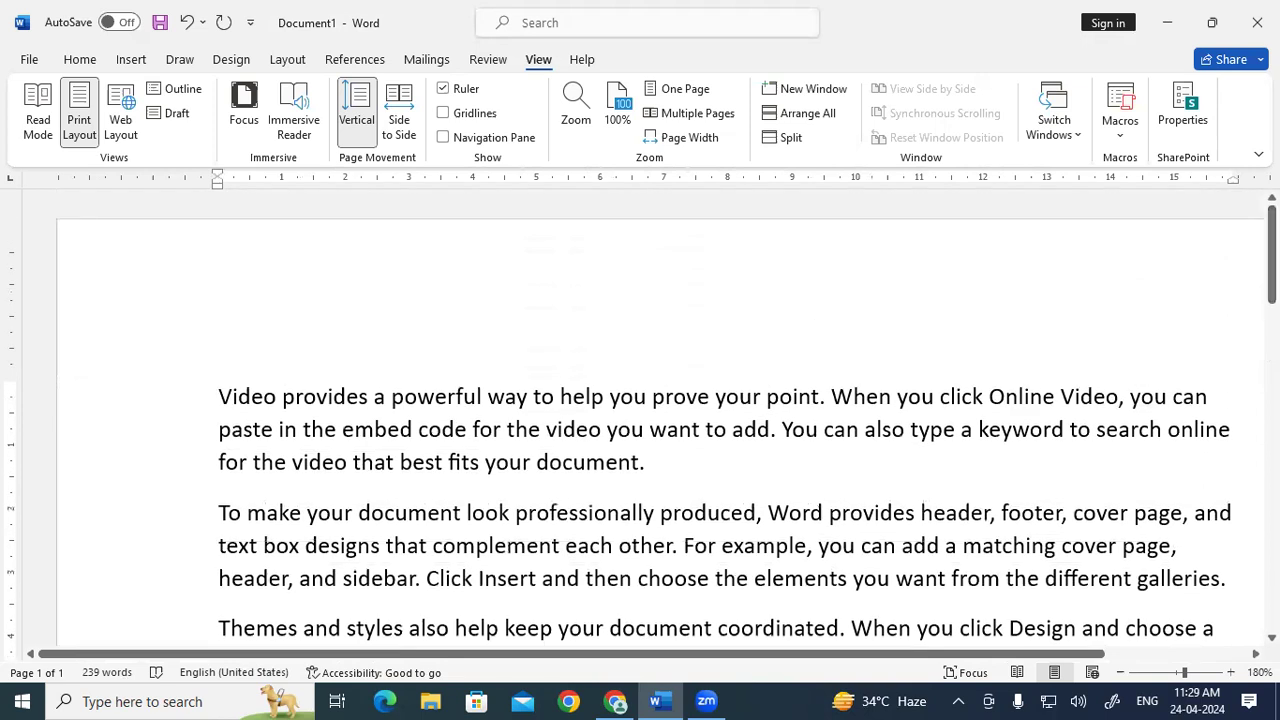
{"action": "left_click", "coordinate": [217, 396]}
{"action": "key", "text": "Return"}
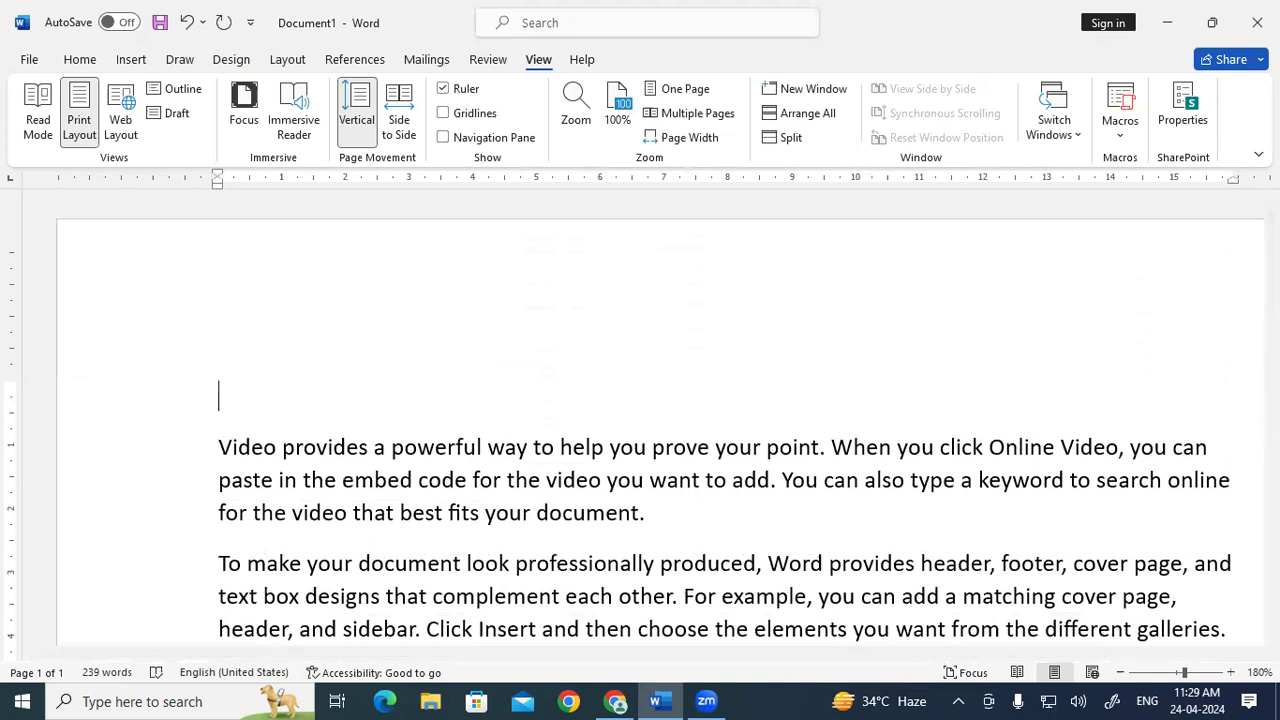
{"action": "type", "text": "Lesson 1 In"}
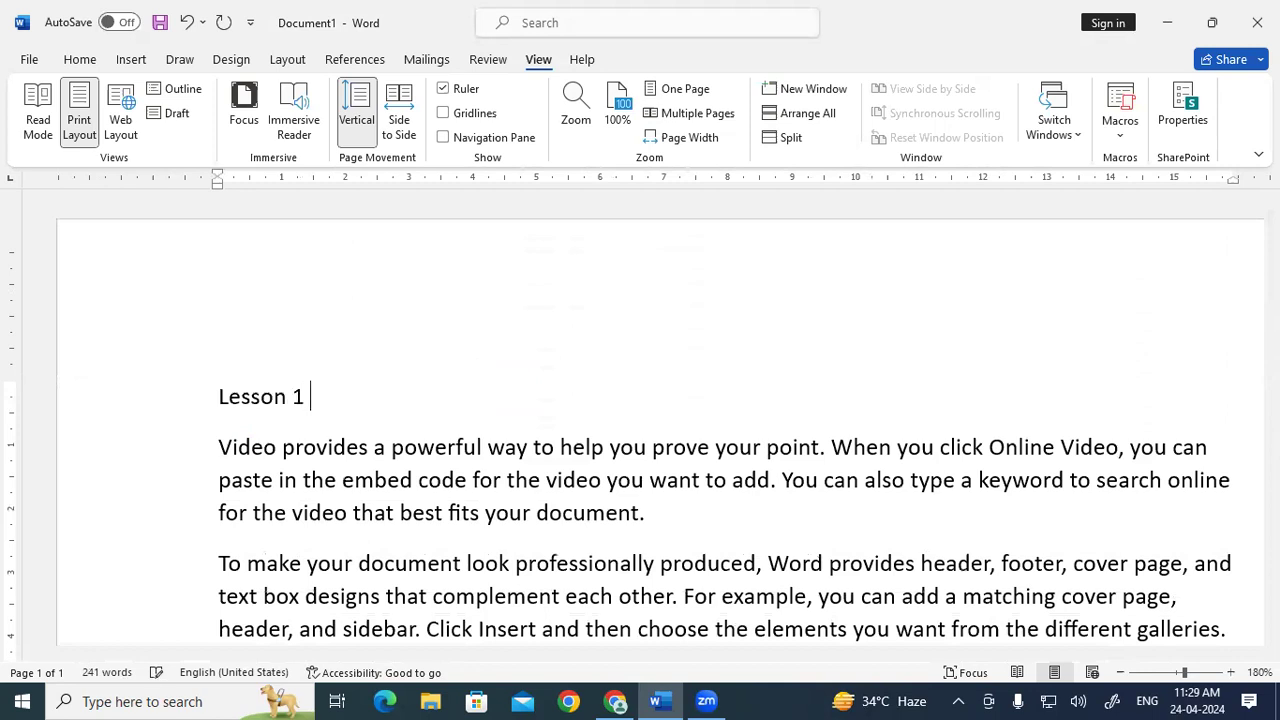
{"action": "type", "text": "stroduction"}
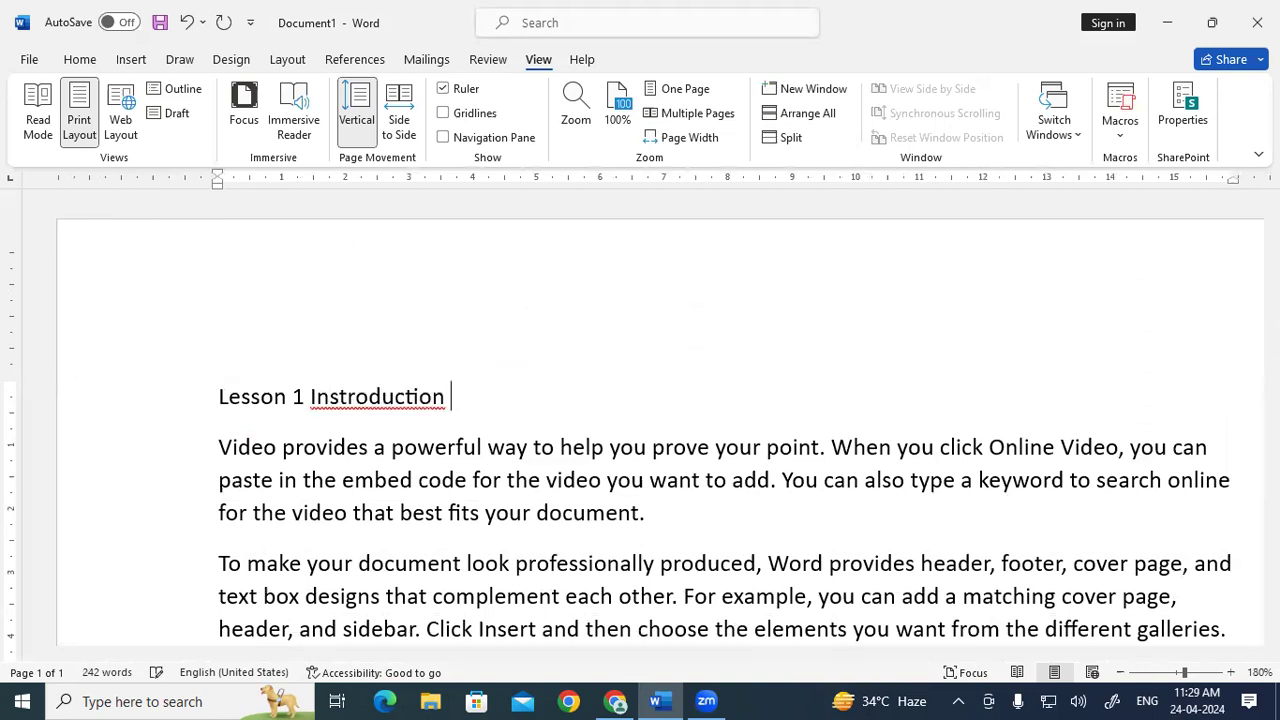
{"action": "right_click", "coordinate": [347, 396]}
{"action": "left_click", "coordinate": [350, 16]}
{"action": "type", "text": "of Computer"}
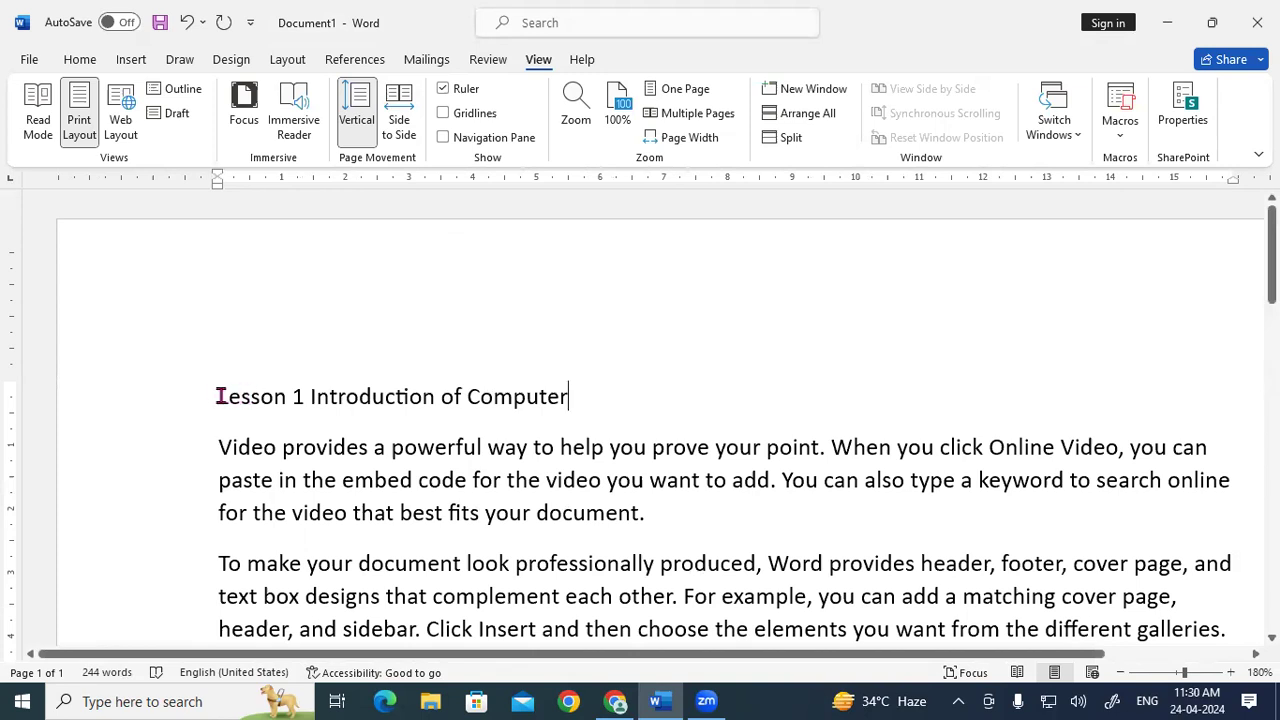
Apply the Heading 1 style to the "Lesson 1 Introduction of Computer" line and center it.
{"action": "left_click_drag", "start_coordinate": [220, 395], "coordinate": [550, 397]}
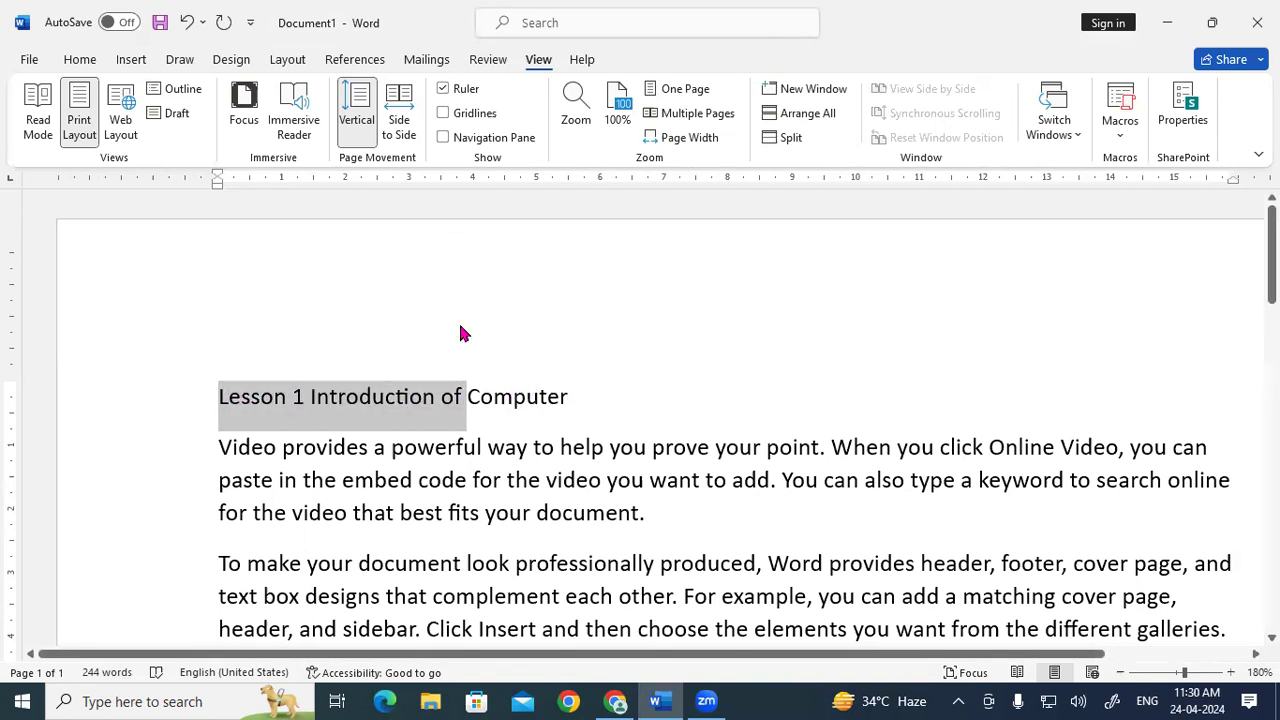
{"action": "left_click", "coordinate": [80, 60]}
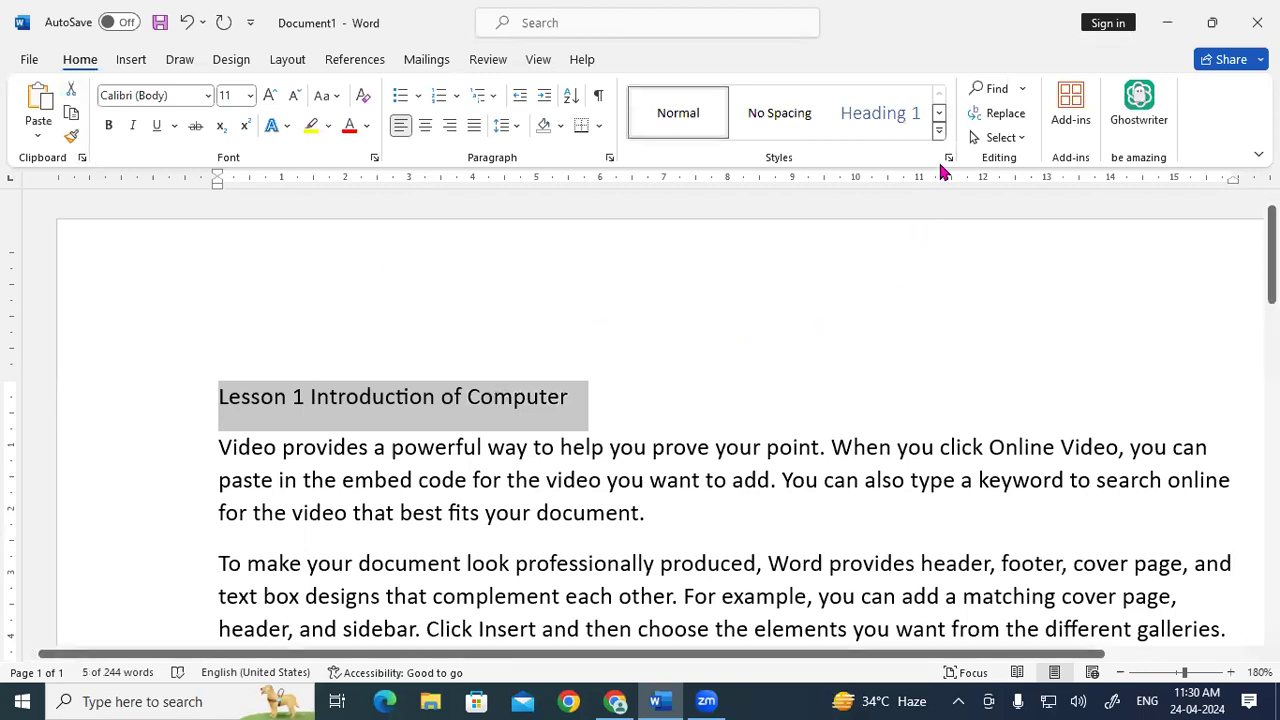
{"action": "left_click", "coordinate": [939, 131]}
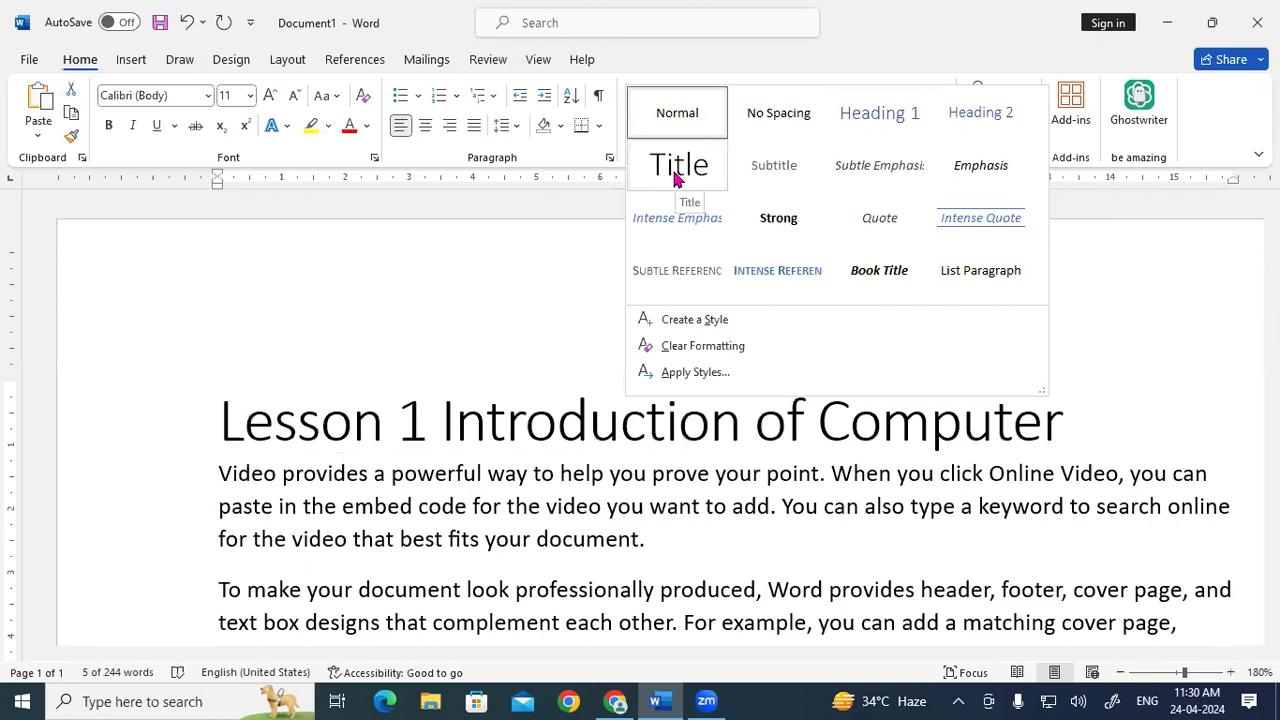
{"action": "left_click", "coordinate": [860, 118]}
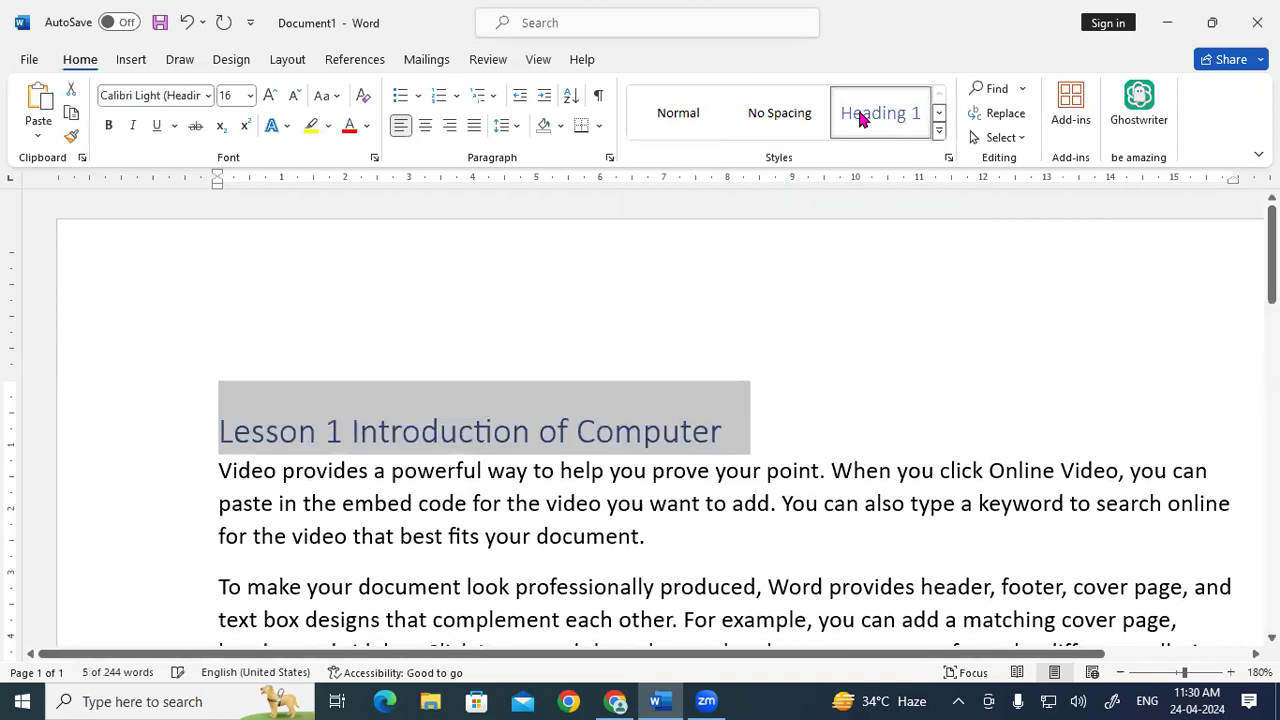
{"action": "left_click", "coordinate": [426, 127]}
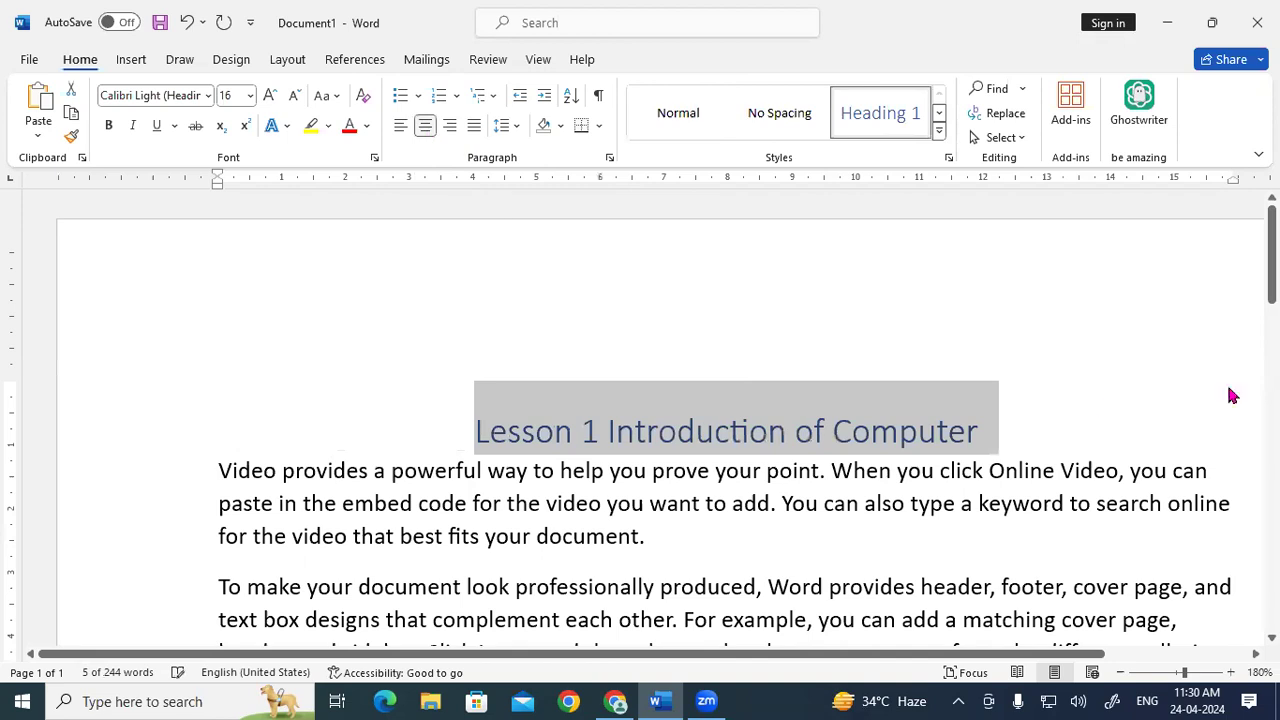
Reapply the Heading 1 style to the lesson title and center it again.
{"action": "scroll", "coordinate": [640, 430], "scroll_direction": "down", "scroll_amount": 3}
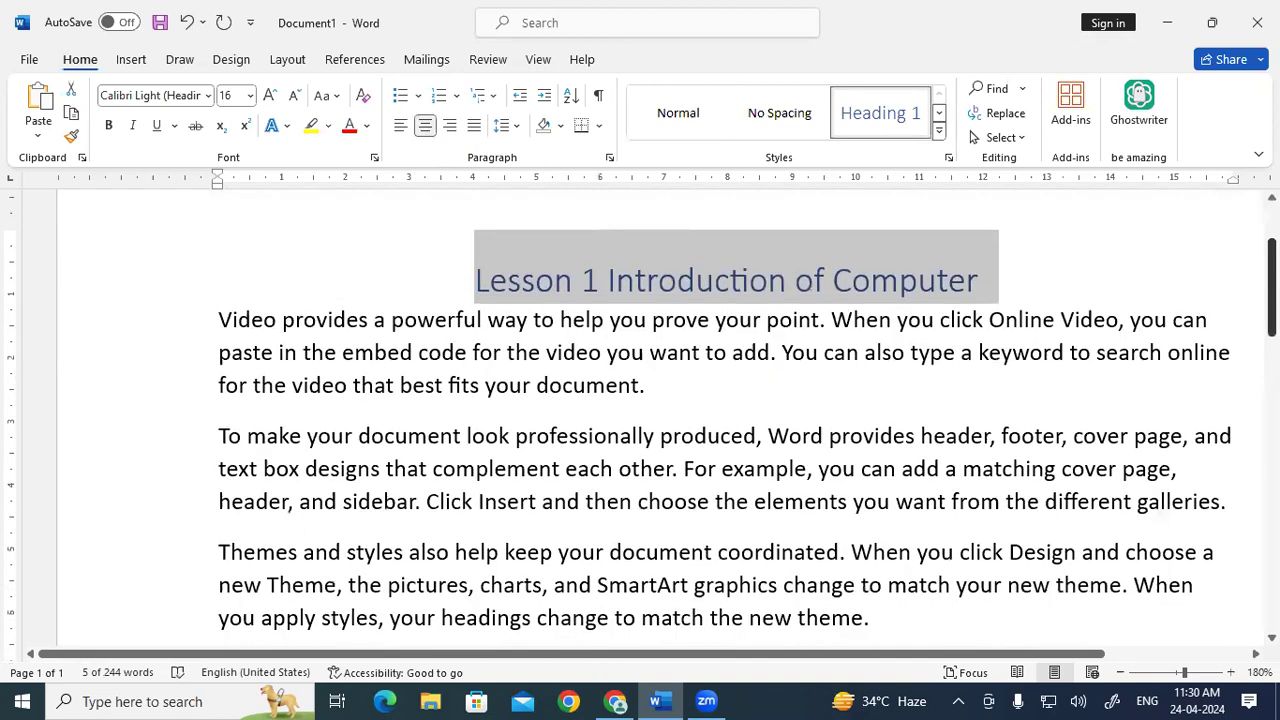
{"action": "scroll", "coordinate": [640, 430], "scroll_direction": "down", "scroll_amount": 1}
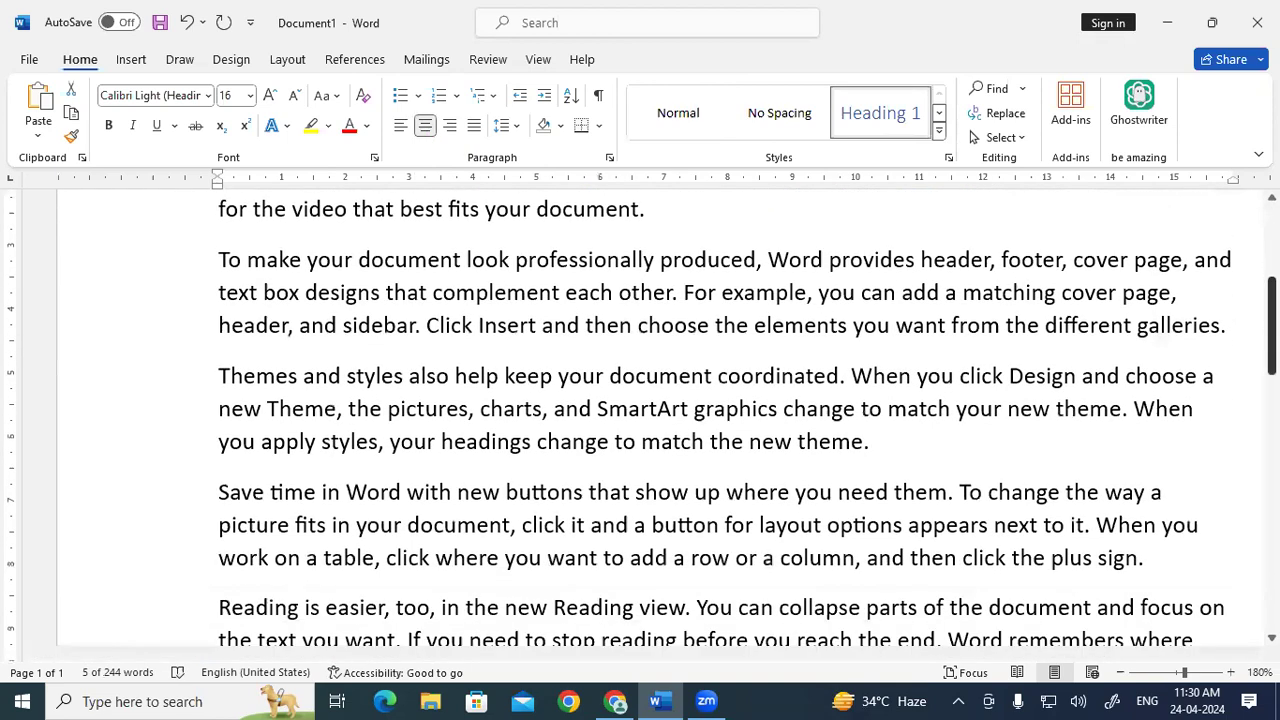
{"action": "scroll", "coordinate": [640, 430], "scroll_direction": "up", "scroll_amount": 2}
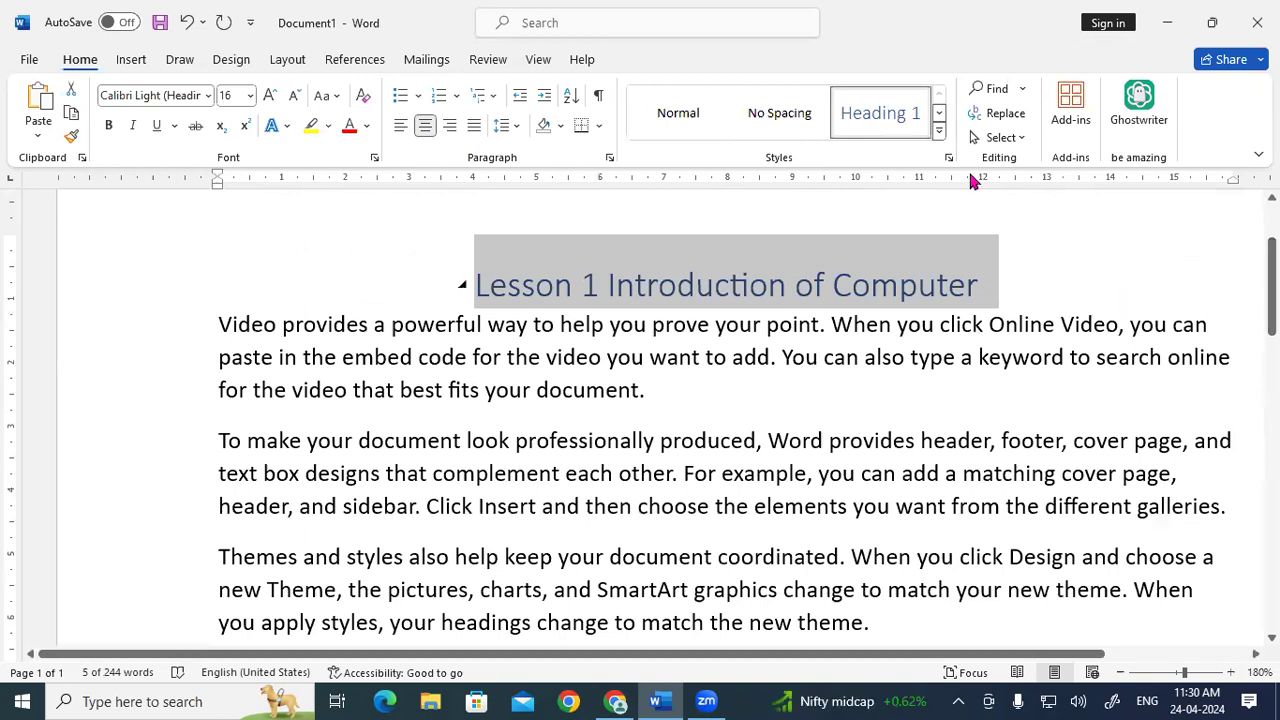
{"action": "left_click", "coordinate": [940, 132]}
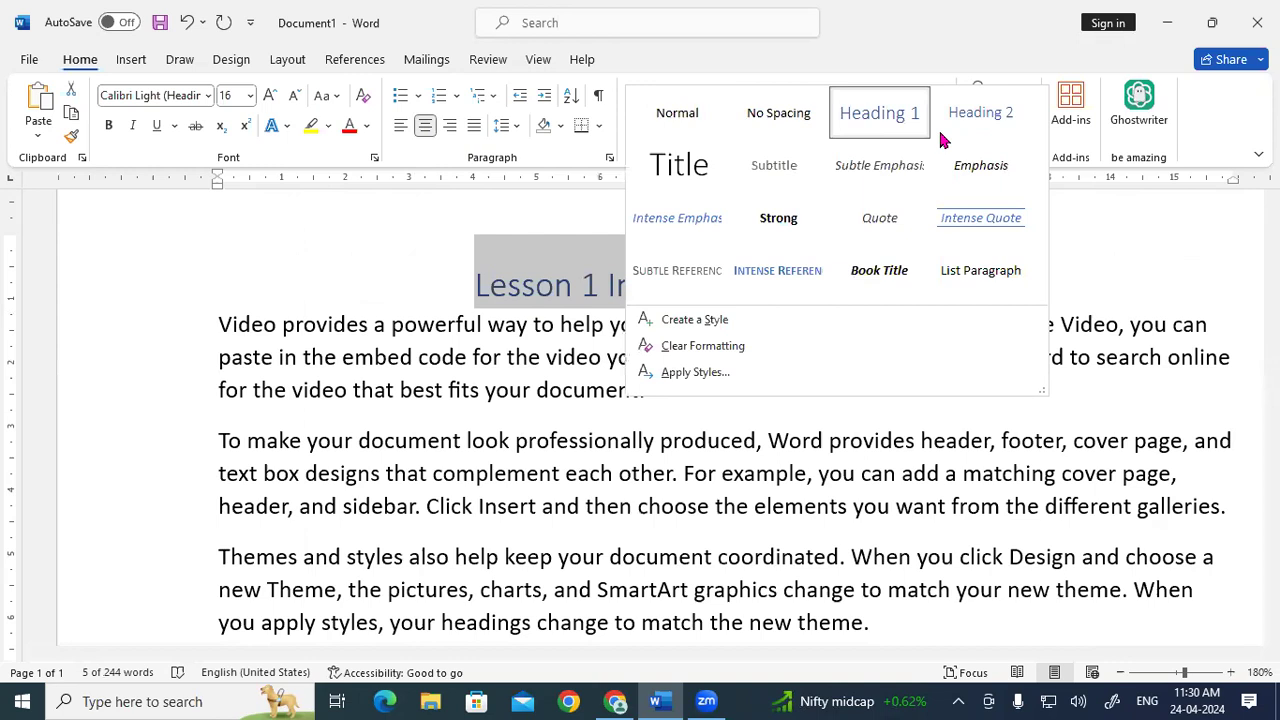
{"action": "left_click", "coordinate": [884, 118]}
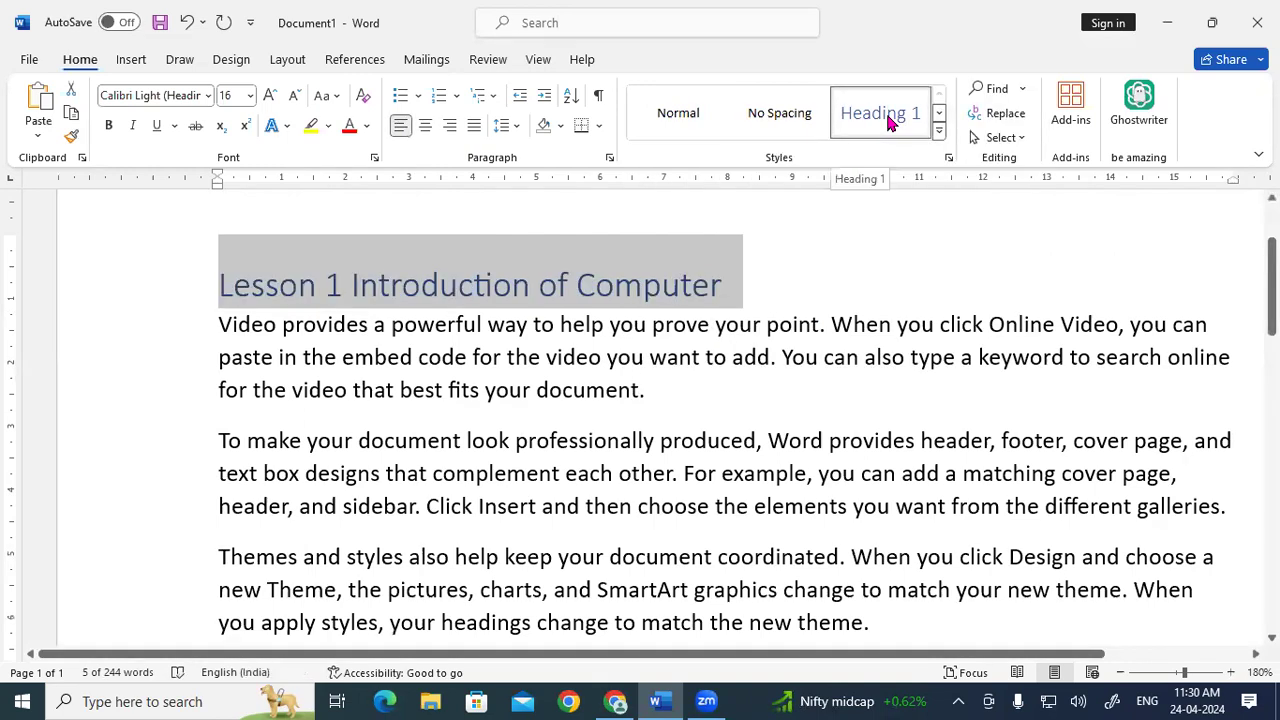
{"action": "left_click", "coordinate": [425, 125]}
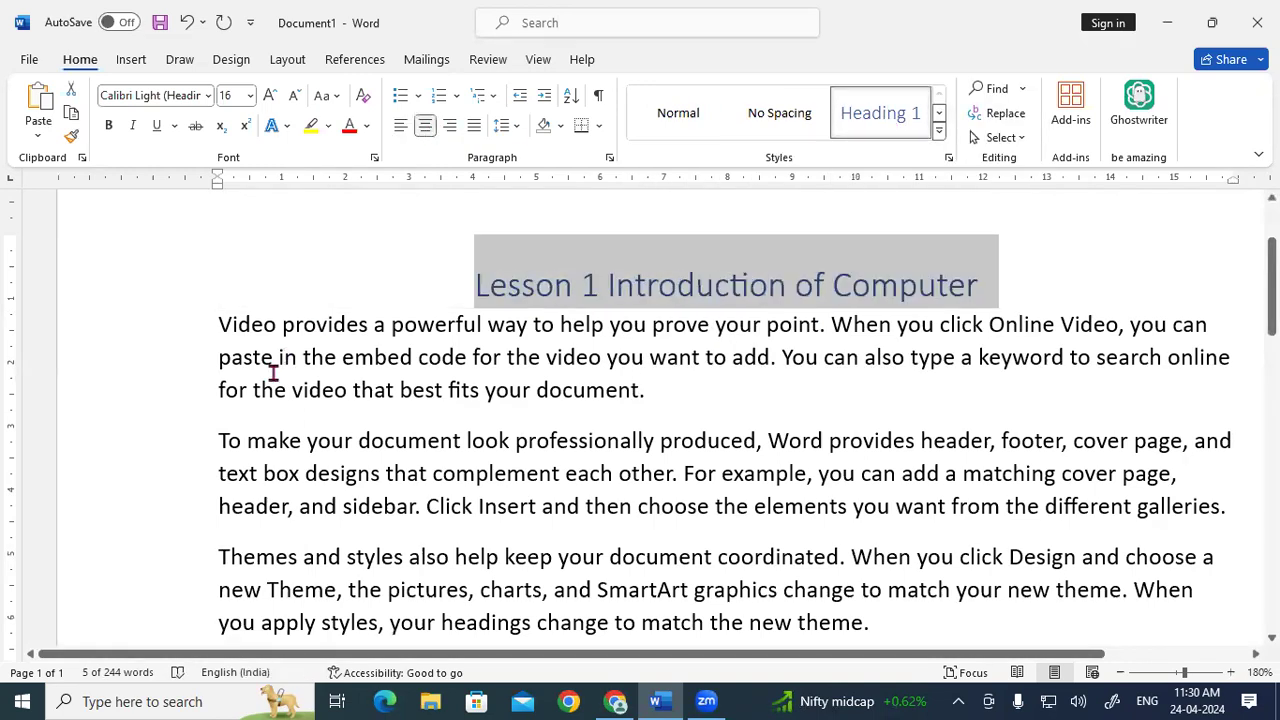
Insert a new line reading "Input Devices" after the first body paragraph.
{"action": "left_click", "coordinate": [225, 422]}
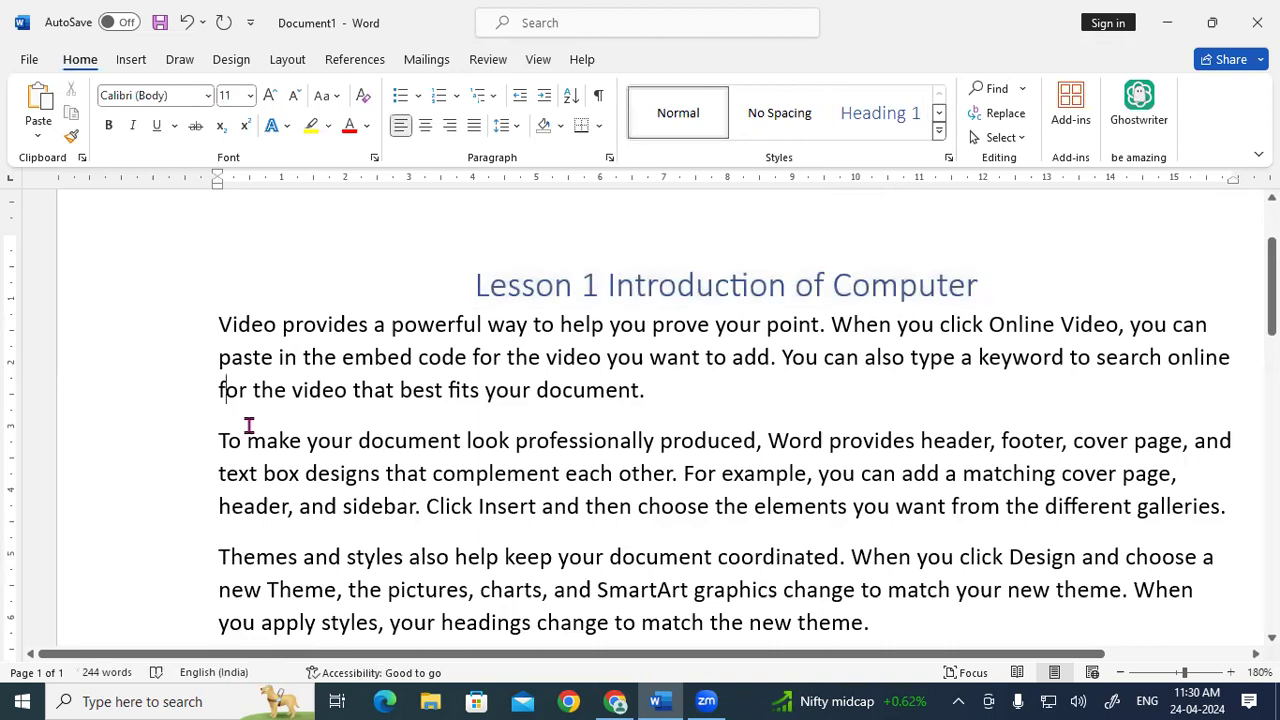
{"action": "left_click", "coordinate": [664, 398]}
{"action": "key", "text": "Return"}
{"action": "type", "text": "I"}
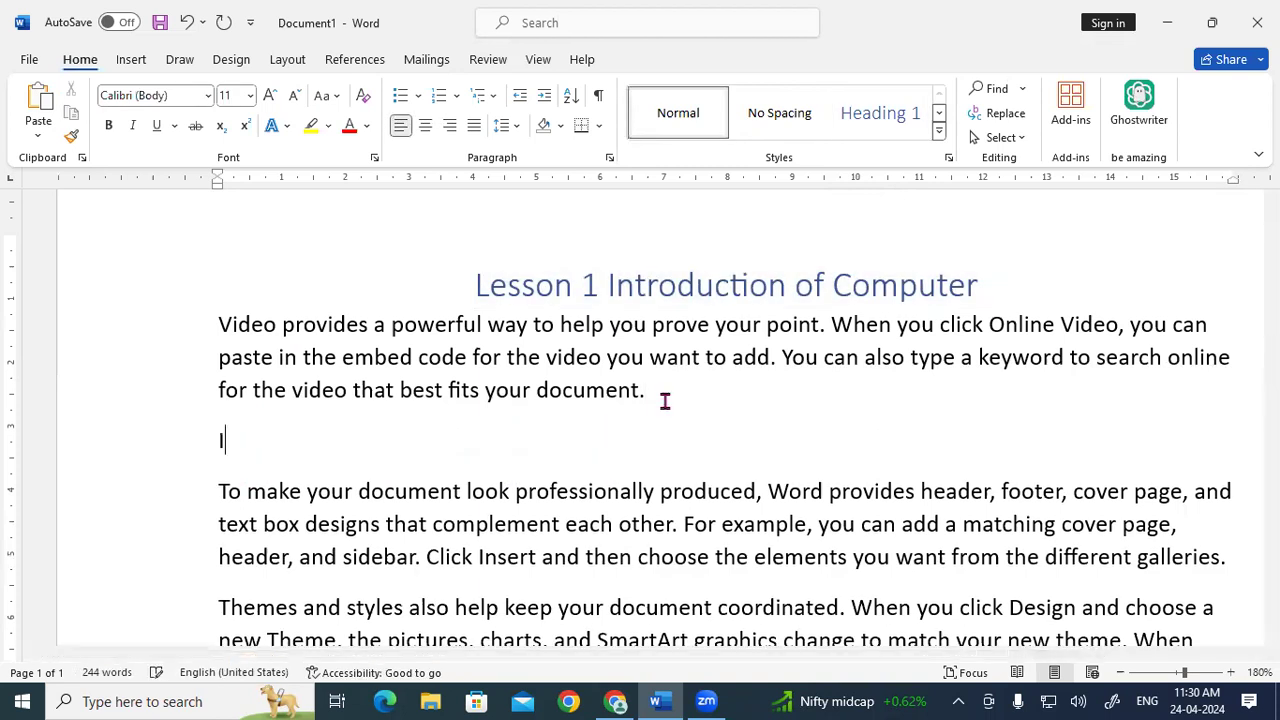
{"action": "type", "text": "nput Devices"}
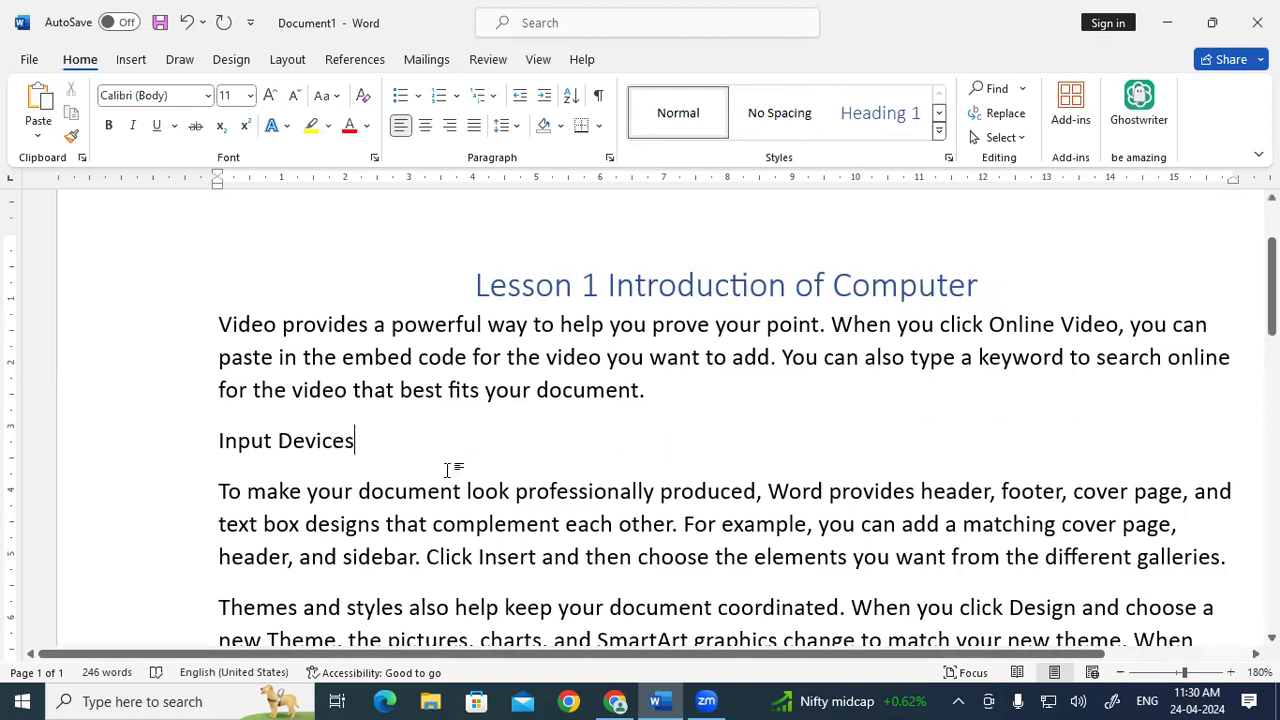
Apply the Heading 2 style to the "Input Devices" line.
{"action": "left_click_drag", "start_coordinate": [470, 285], "coordinate": [908, 302]}
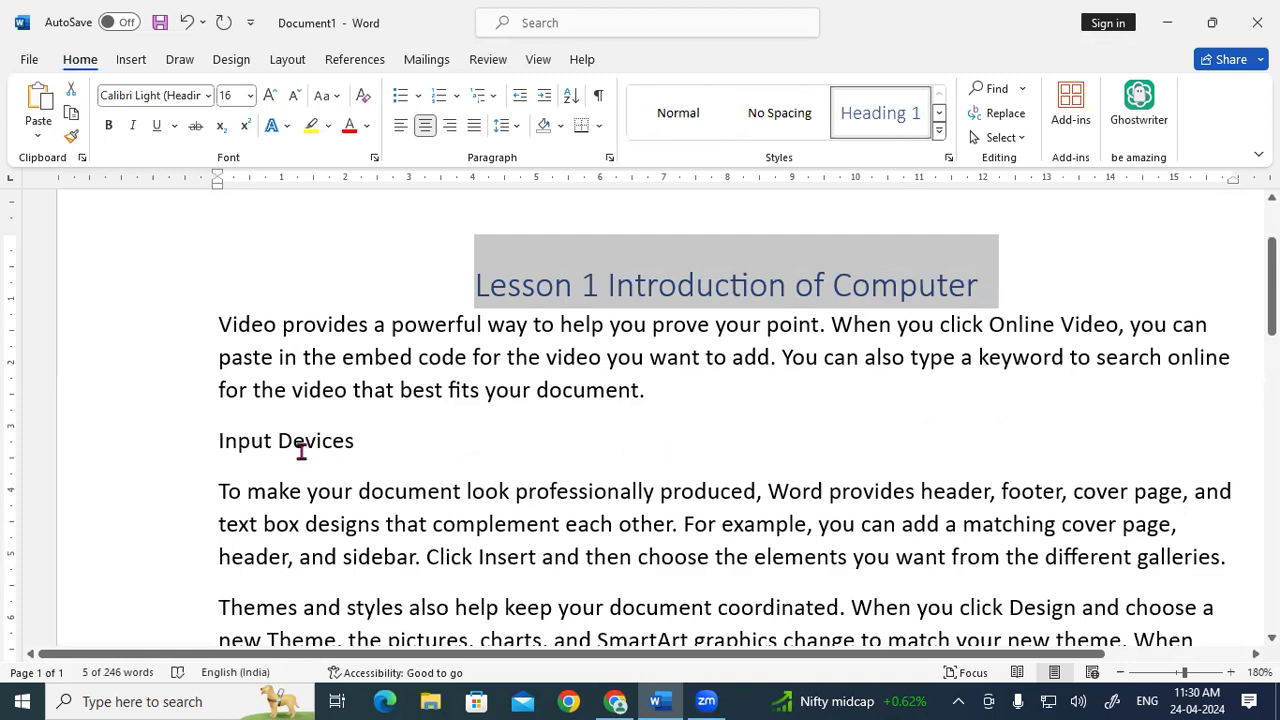
{"action": "triple_click", "coordinate": [263, 443]}
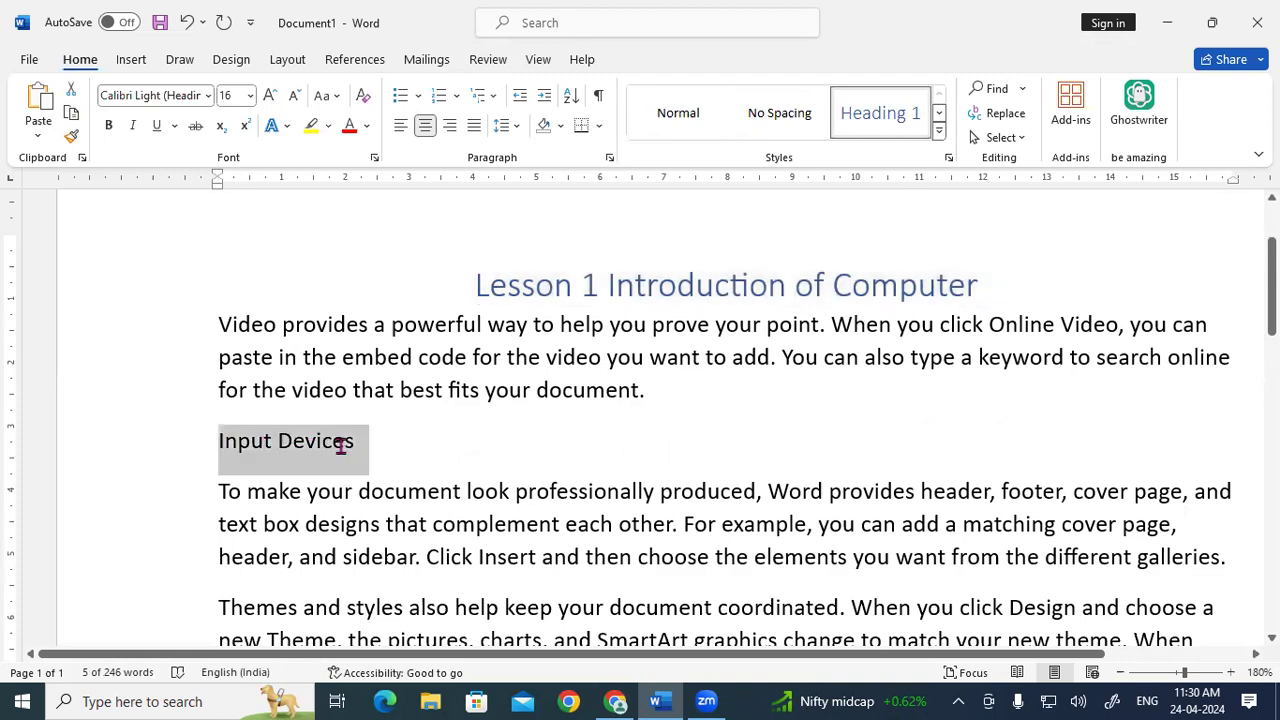
{"action": "left_click", "coordinate": [940, 131]}
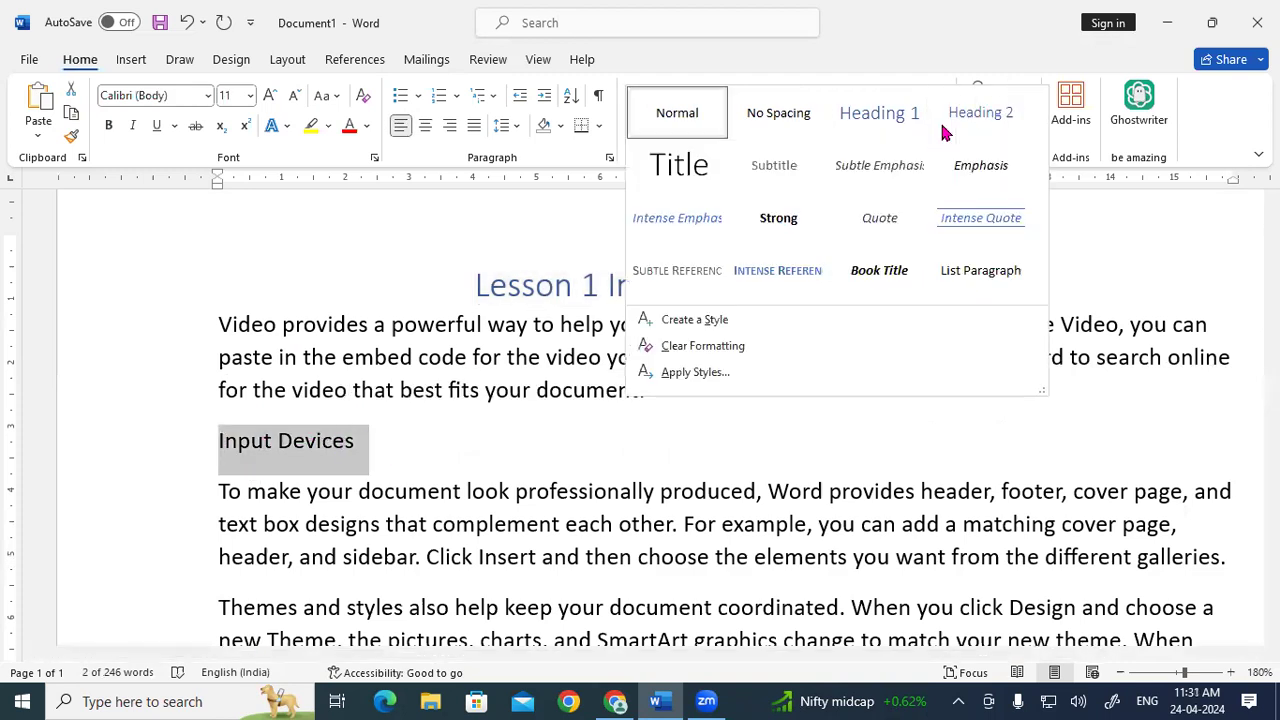
{"action": "left_click", "coordinate": [957, 122]}
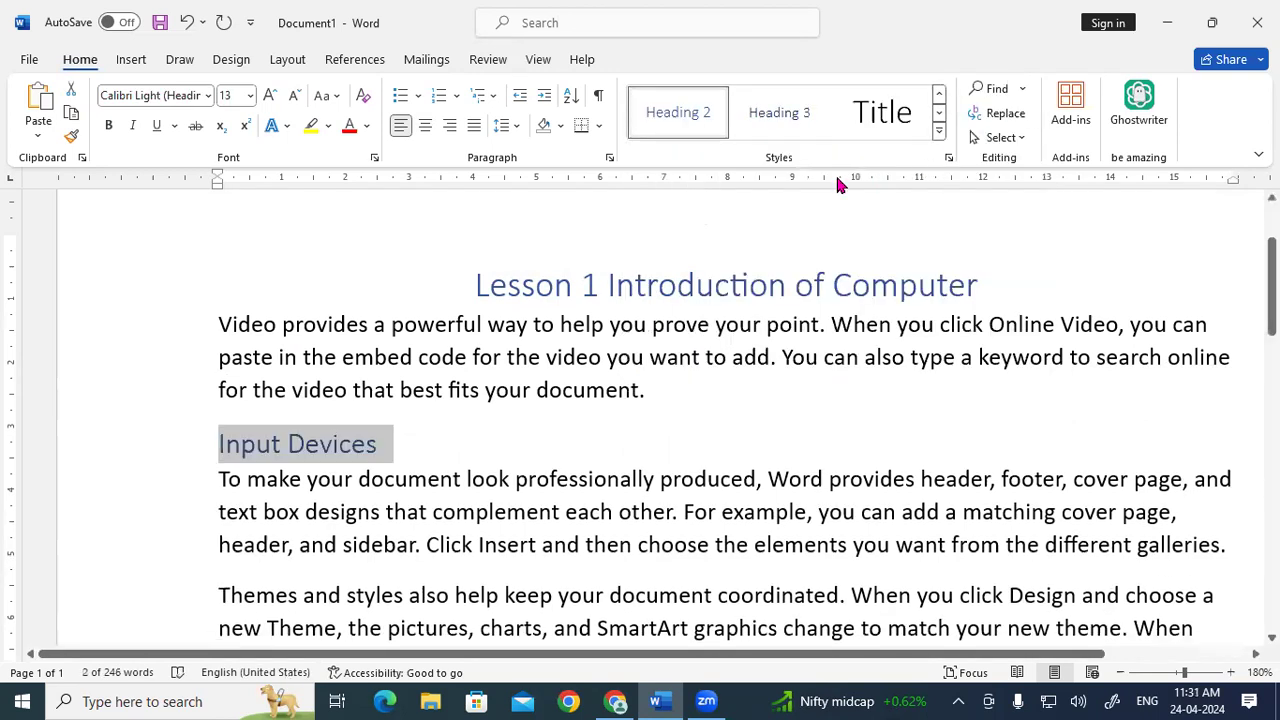
Modify the Heading 2 style to use black, bold text in the Calibri (Body) font.
{"action": "right_click", "coordinate": [681, 112]}
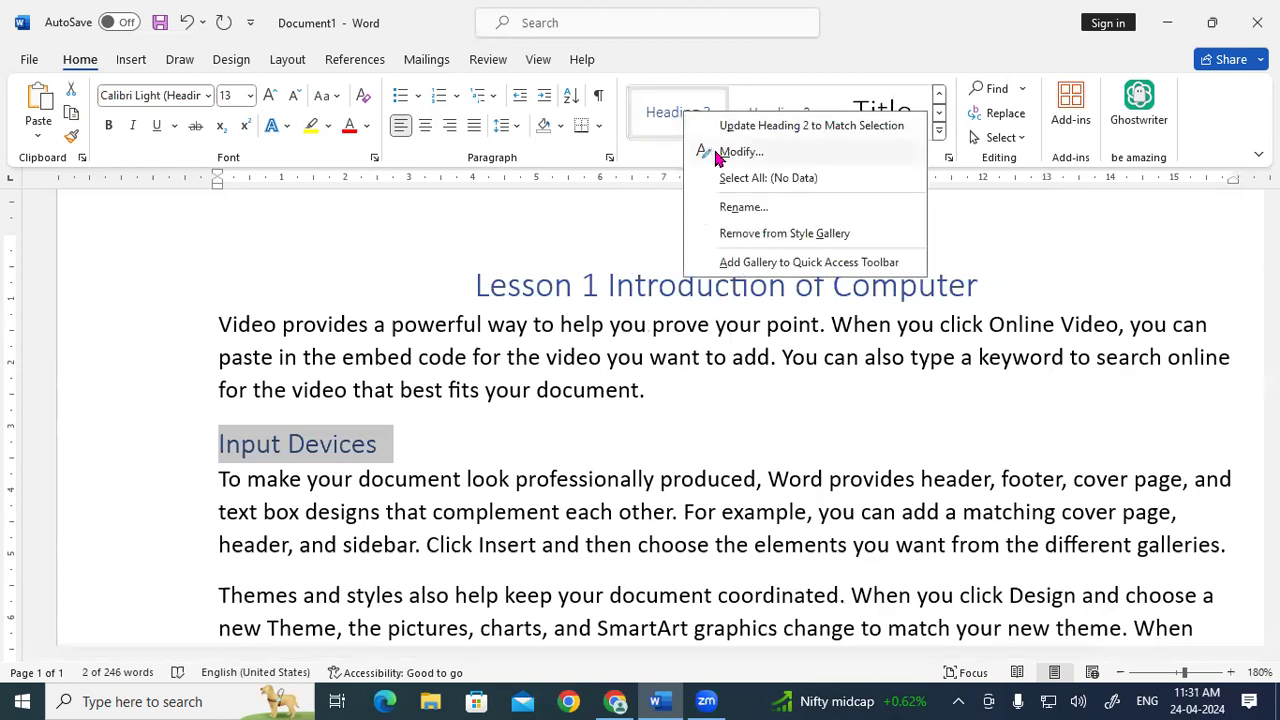
{"action": "left_click", "coordinate": [710, 150]}
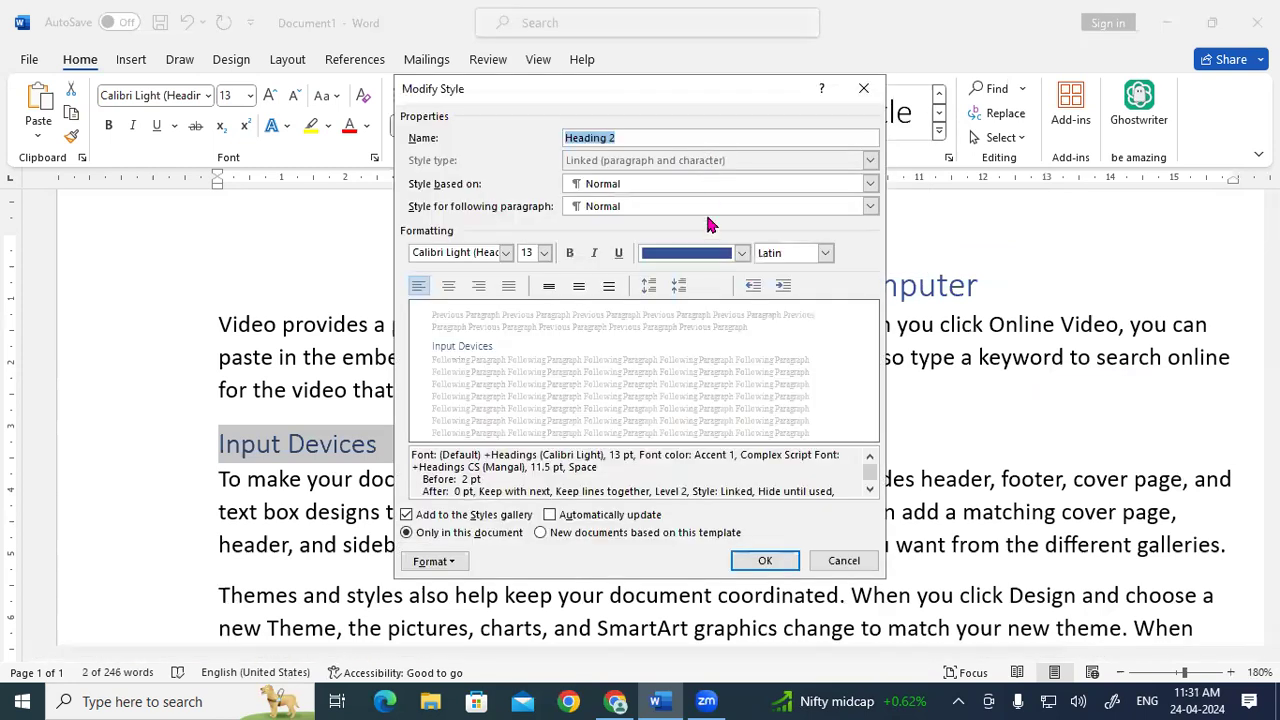
{"action": "left_click", "coordinate": [742, 256]}
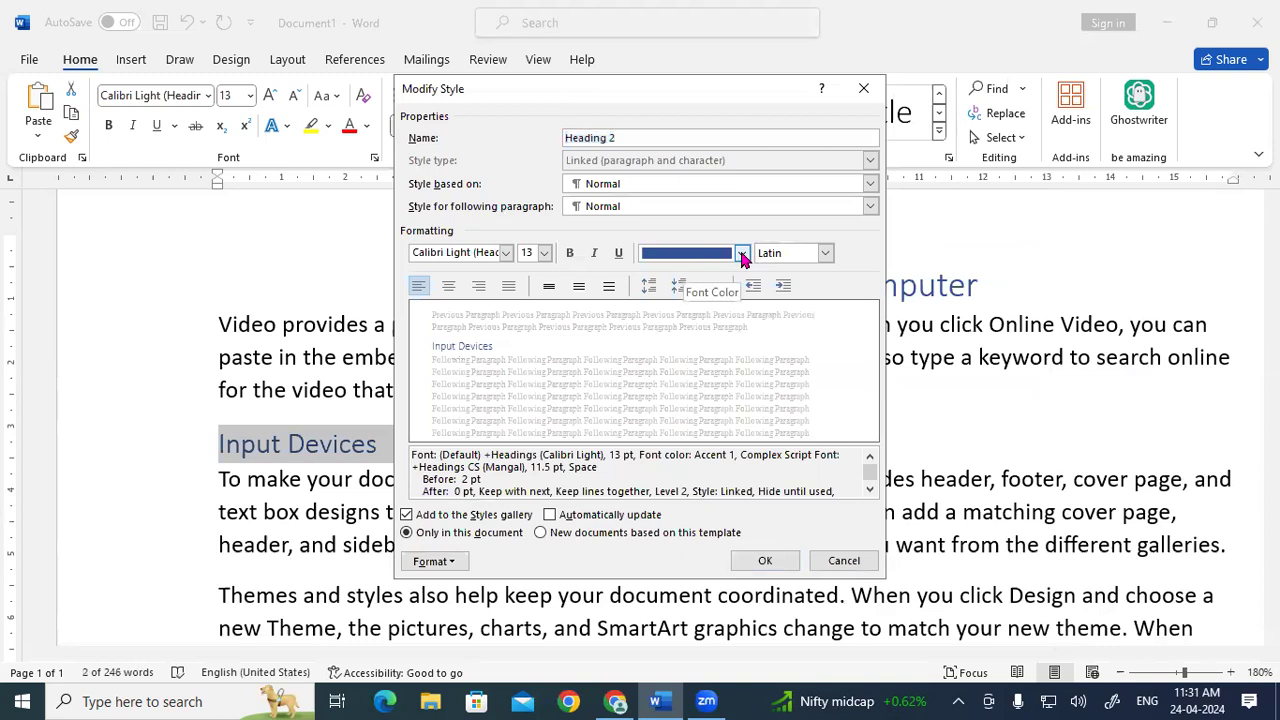
{"action": "left_click", "coordinate": [663, 331]}
{"action": "left_click", "coordinate": [570, 254]}
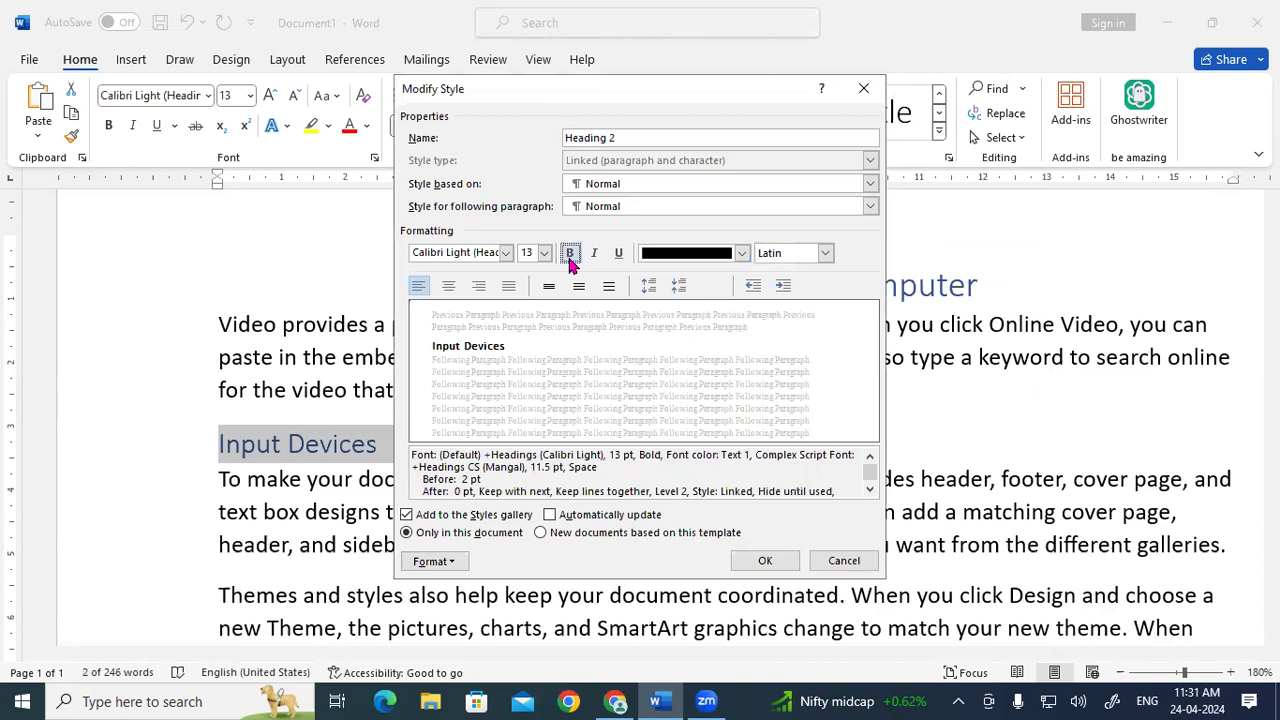
{"action": "left_click", "coordinate": [508, 254]}
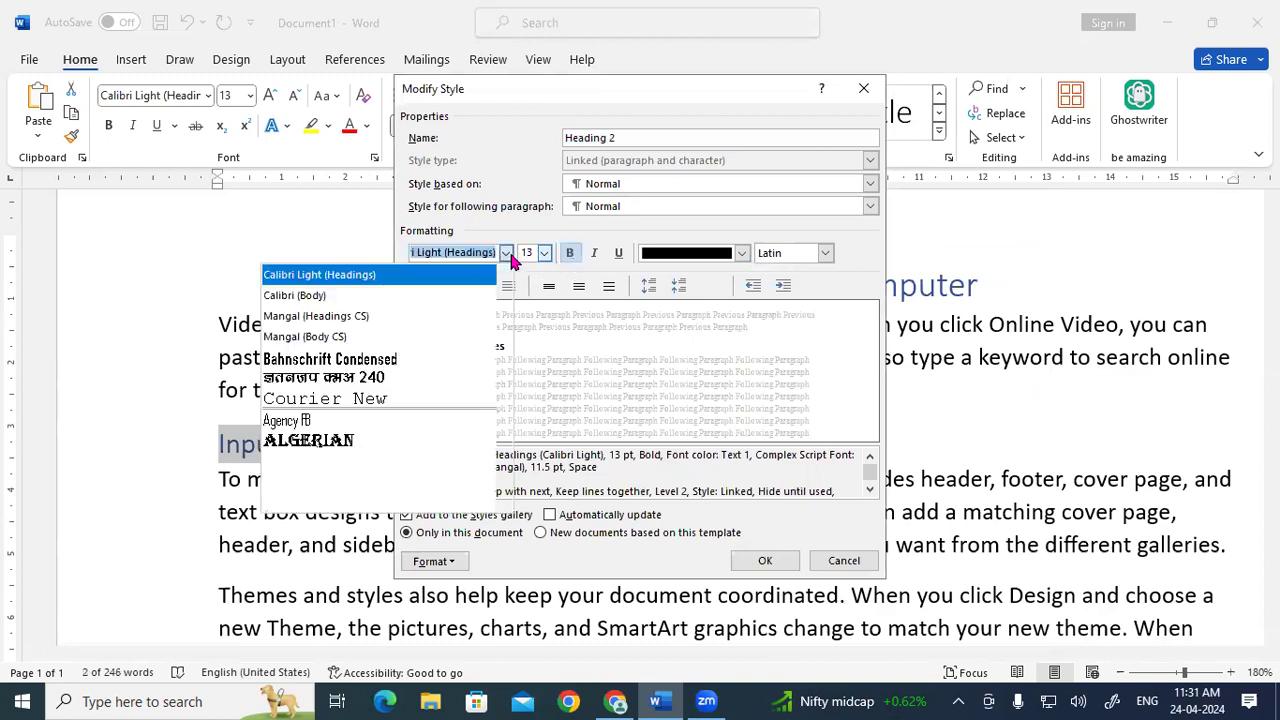
{"action": "left_click", "coordinate": [331, 297]}
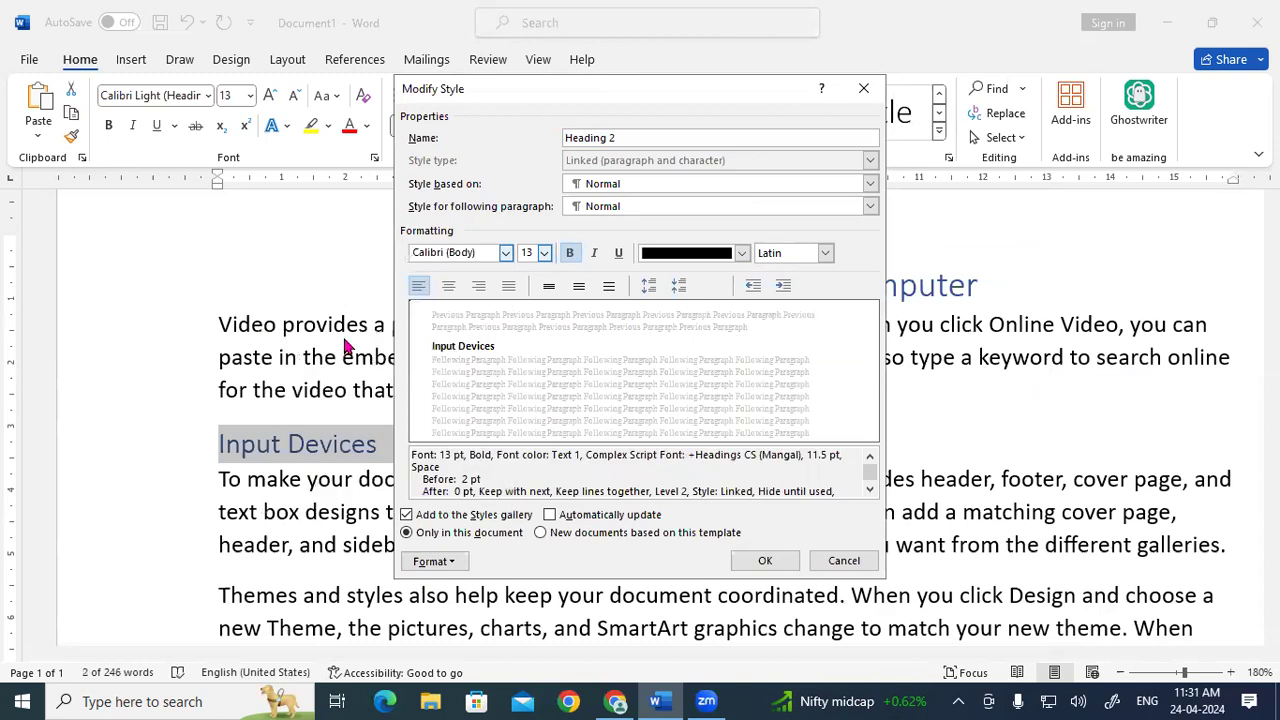
{"action": "left_click", "coordinate": [765, 561]}
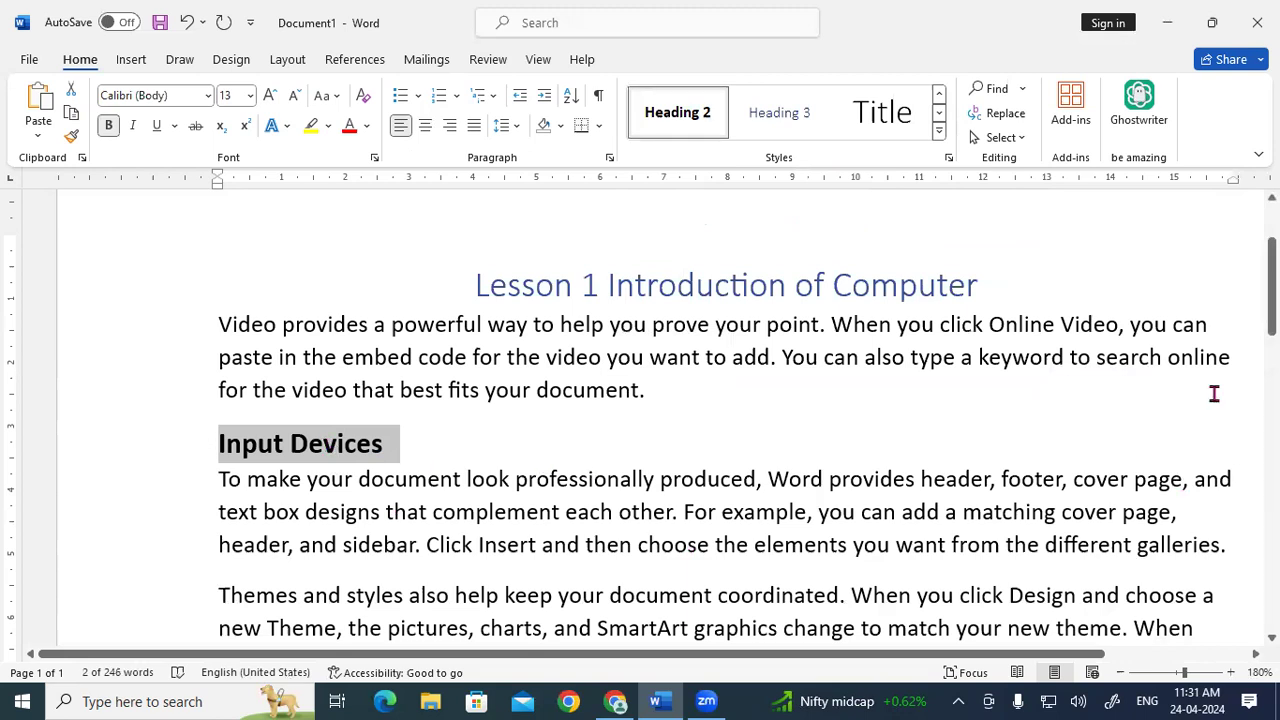
Insert an "Output Devices" line after the paragraph starting "Themes and styles" and apply the Heading 2 style to it.
{"action": "scroll", "coordinate": [640, 420], "scroll_direction": "down", "scroll_amount": 5}
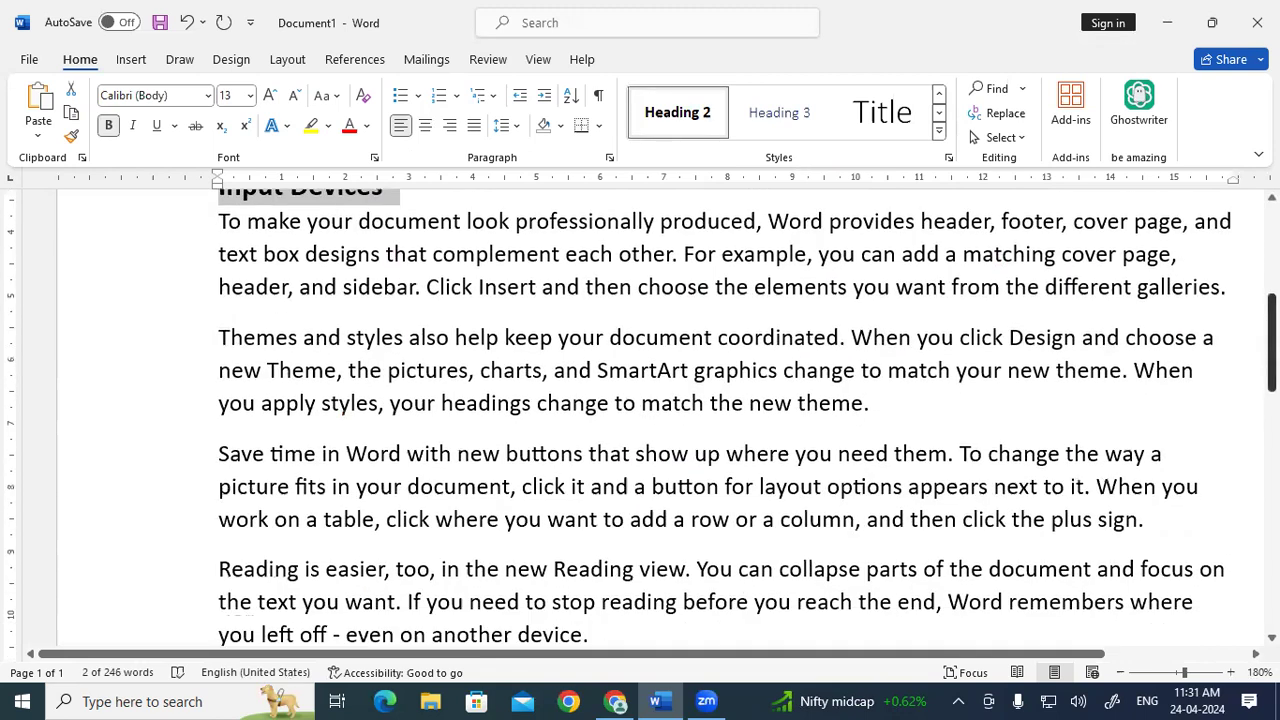
{"action": "scroll", "coordinate": [640, 412], "scroll_direction": "up", "scroll_amount": 1}
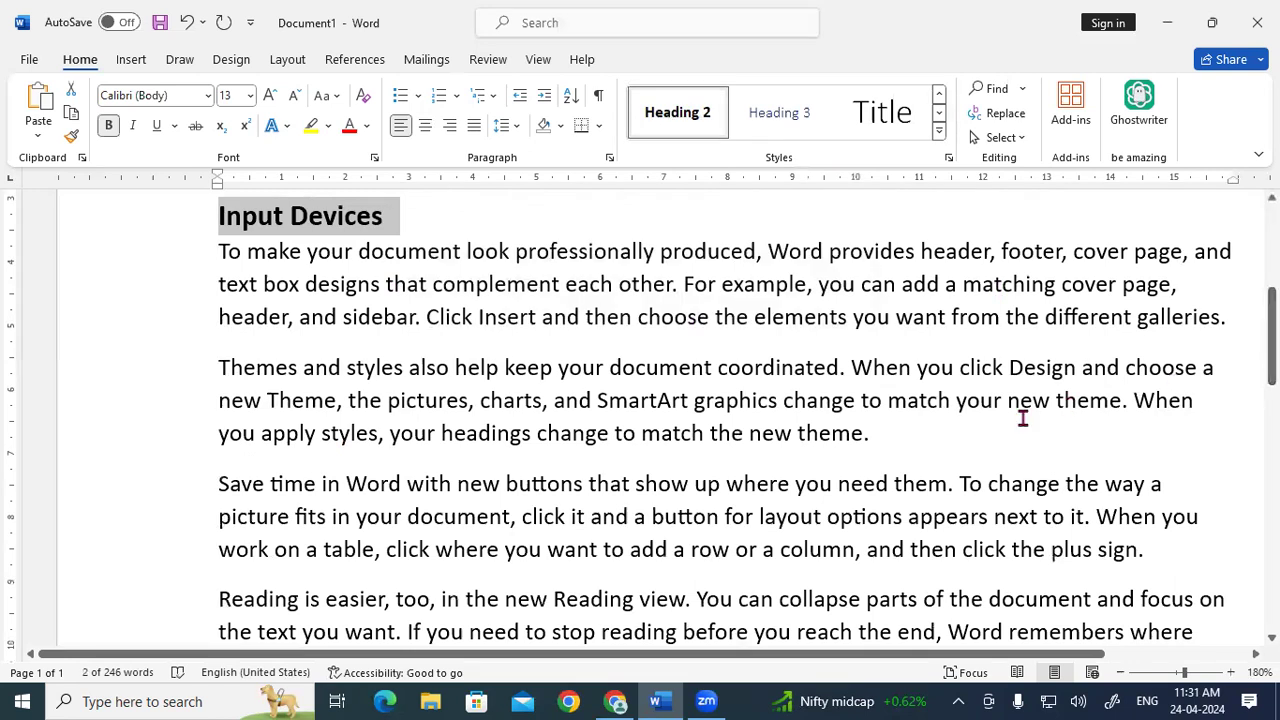
{"action": "left_click", "coordinate": [929, 450]}
{"action": "key", "text": "Return"}
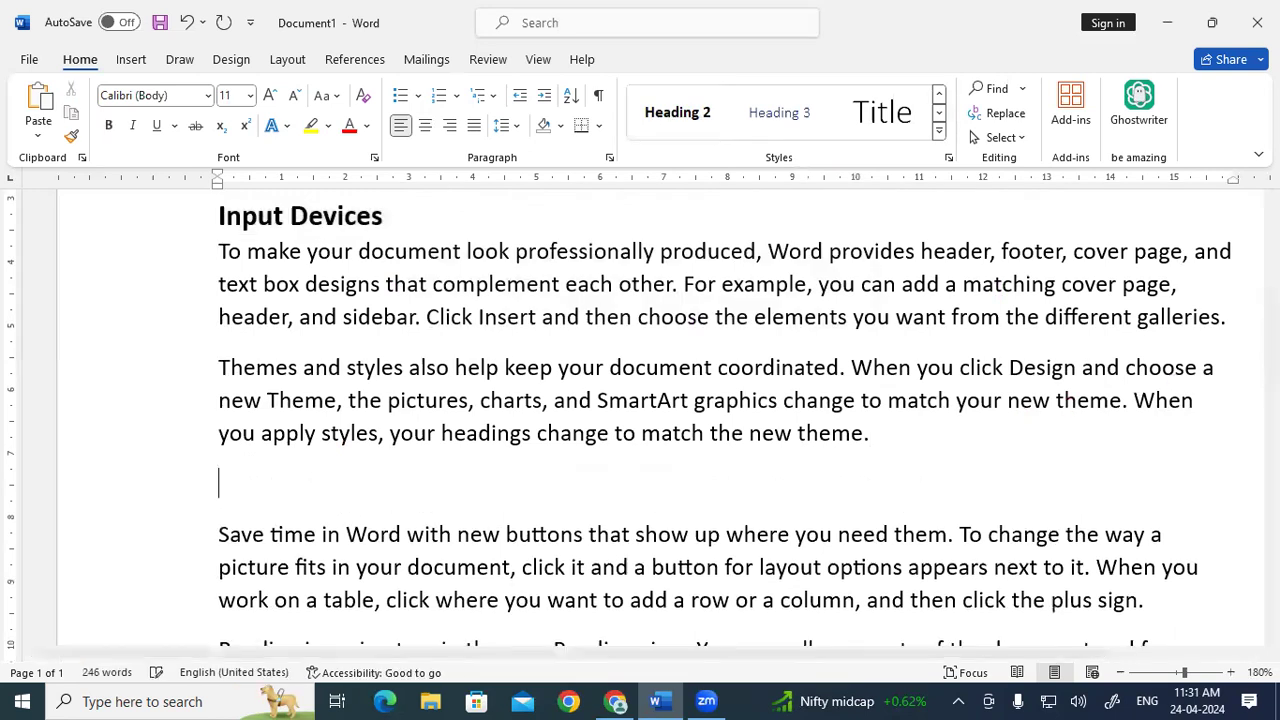
{"action": "type", "text": "Ou"}
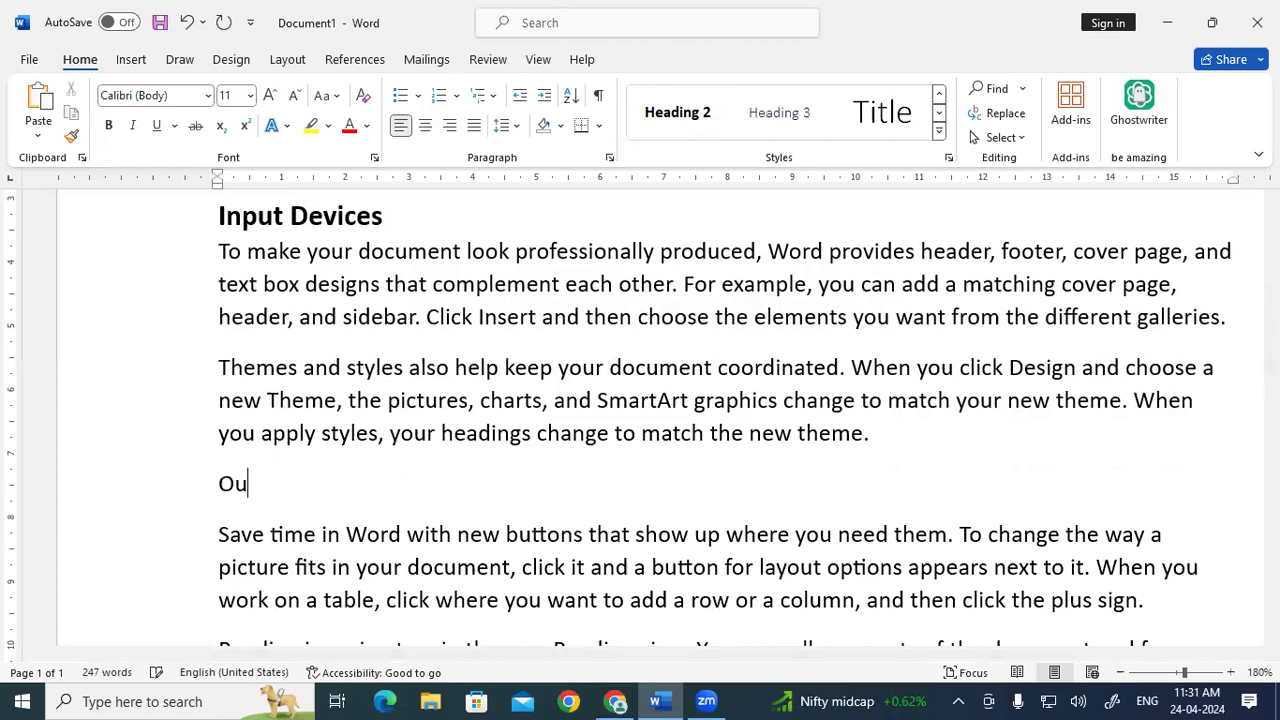
{"action": "type", "text": "tput De"}
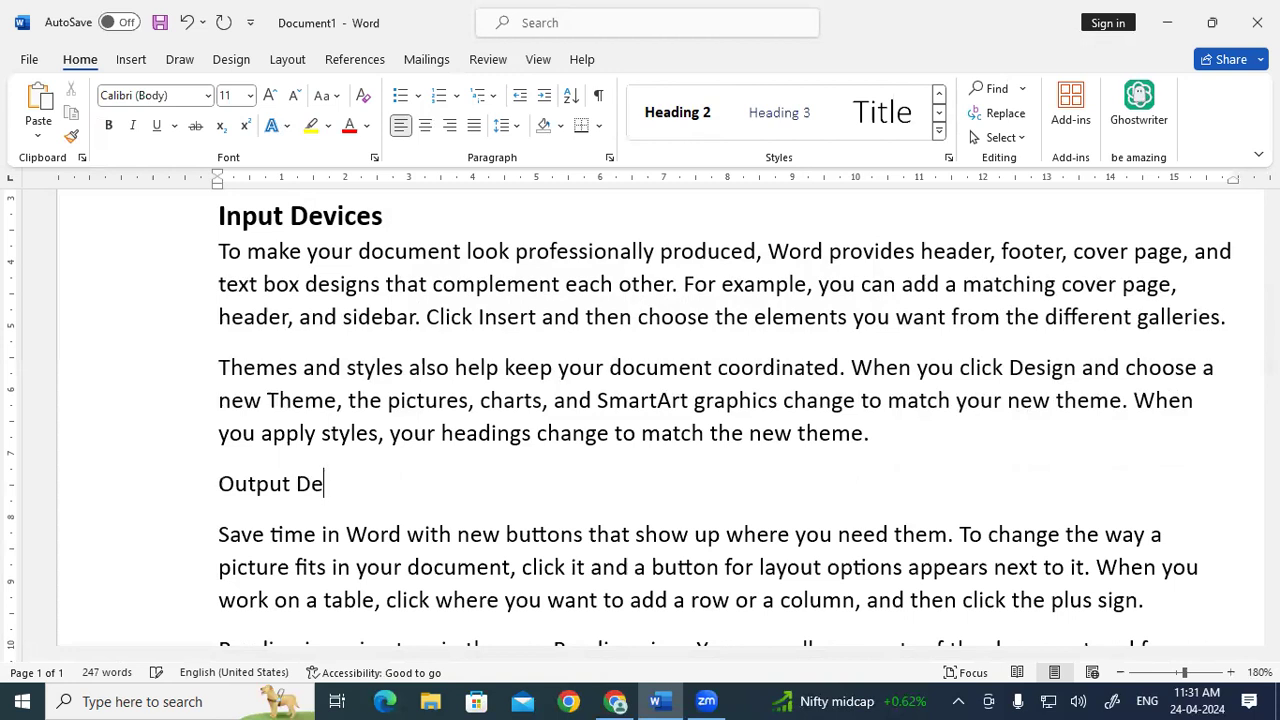
{"action": "type", "text": "vices"}
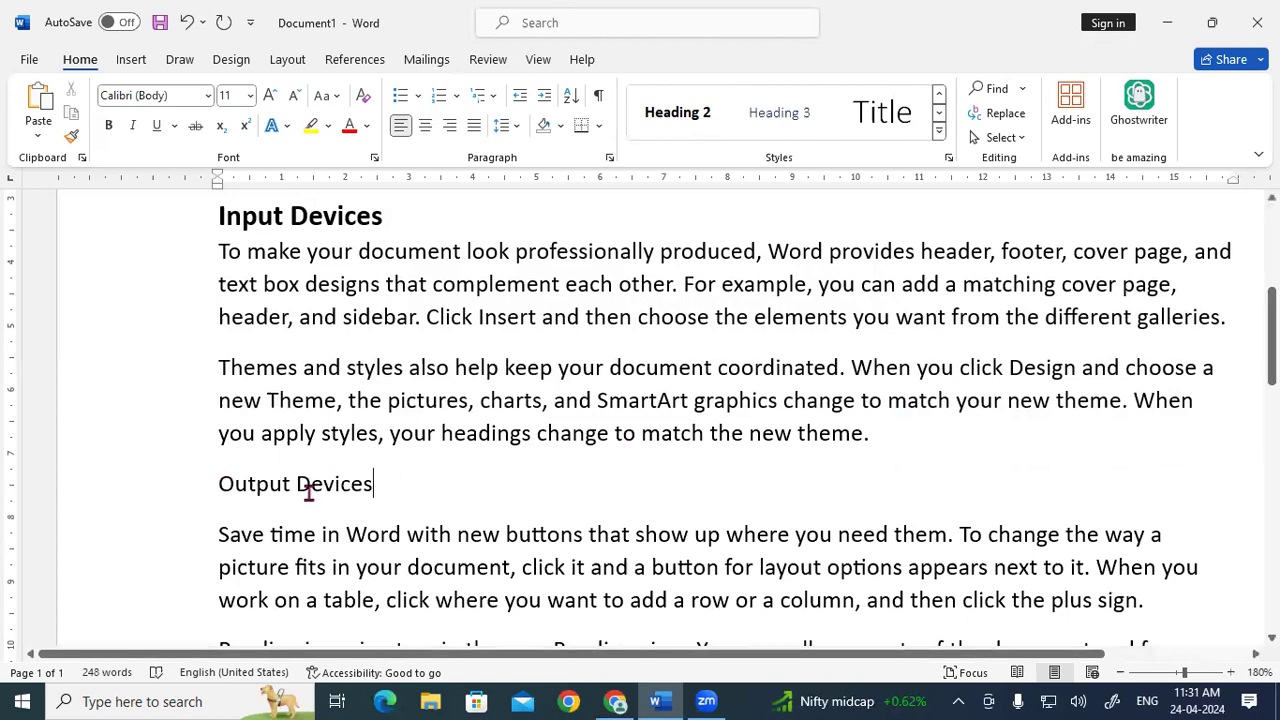
{"action": "triple_click", "coordinate": [346, 489]}
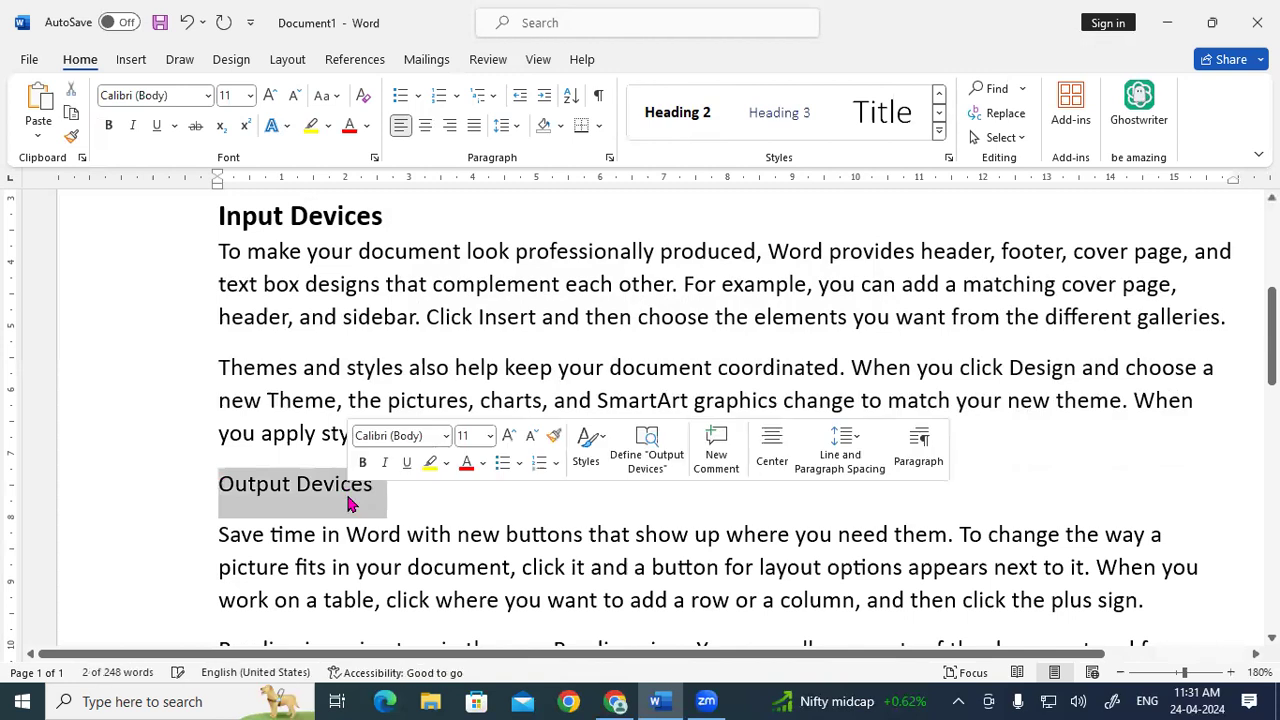
{"action": "left_click", "coordinate": [676, 118]}
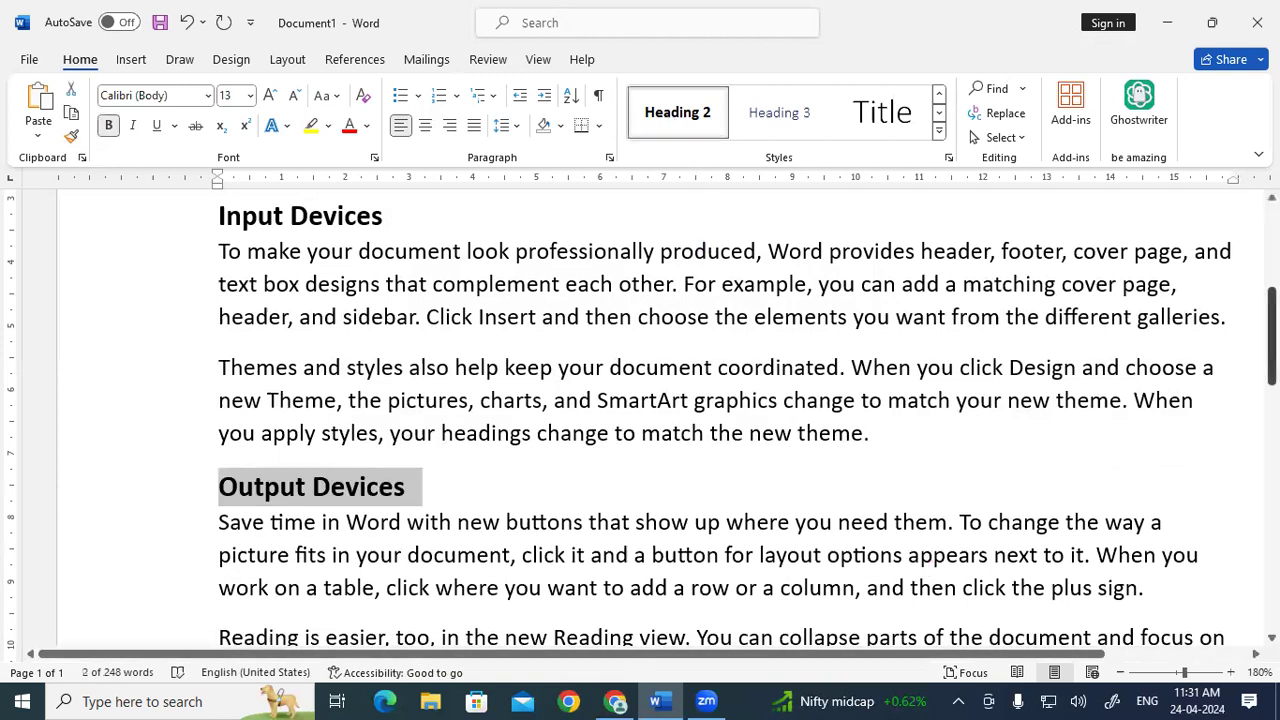
Add a line reading "Central Processing Unit" below the last paragraph of the Output Devices section.
{"action": "scroll", "coordinate": [640, 420], "scroll_direction": "down", "scroll_amount": 3}
{"action": "scroll", "coordinate": [960, 454], "scroll_direction": "down", "scroll_amount": 2}
{"action": "scroll", "coordinate": [960, 454], "scroll_direction": "up", "scroll_amount": 2}
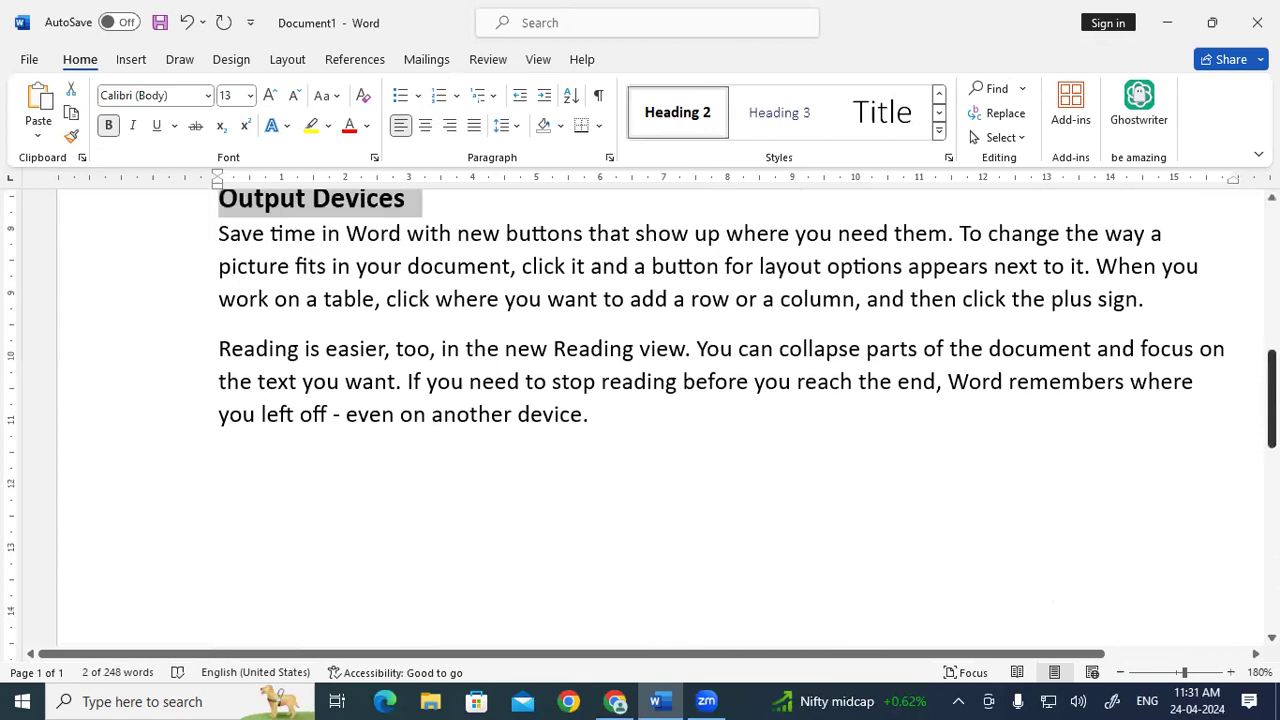
{"action": "left_click_drag", "start_coordinate": [598, 478], "coordinate": [228, 285]}
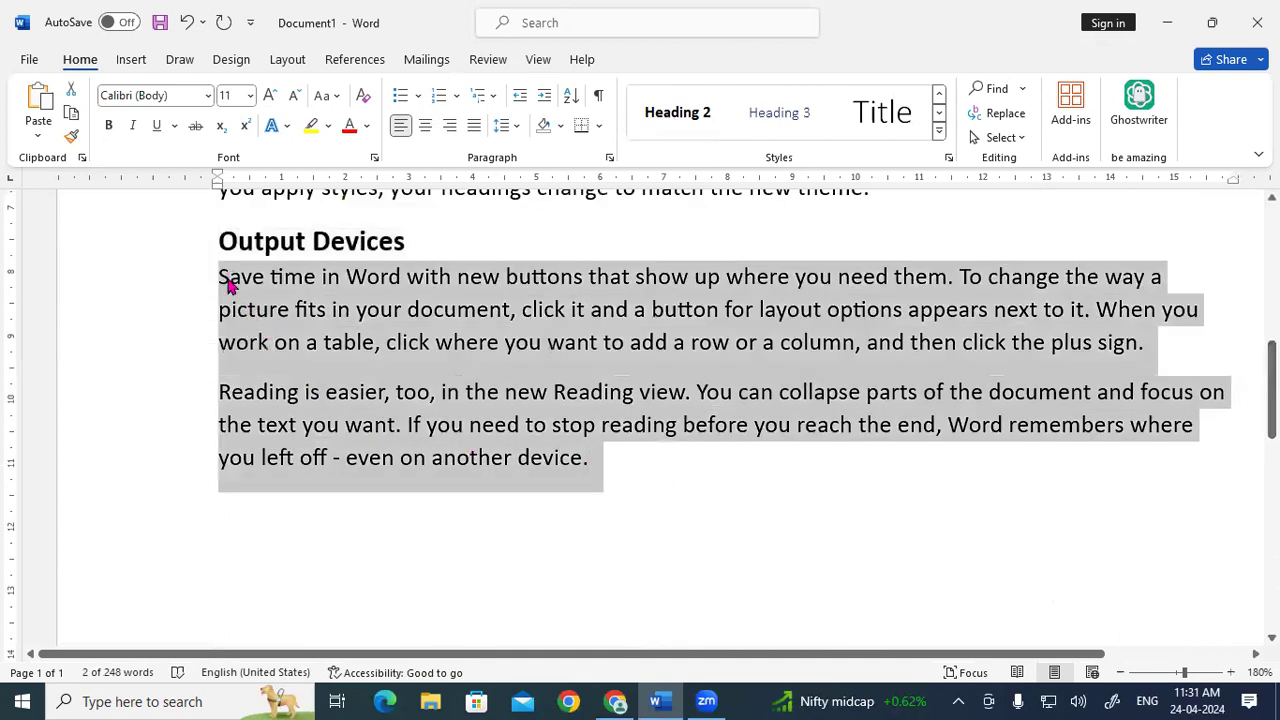
{"action": "left_click", "coordinate": [231, 515]}
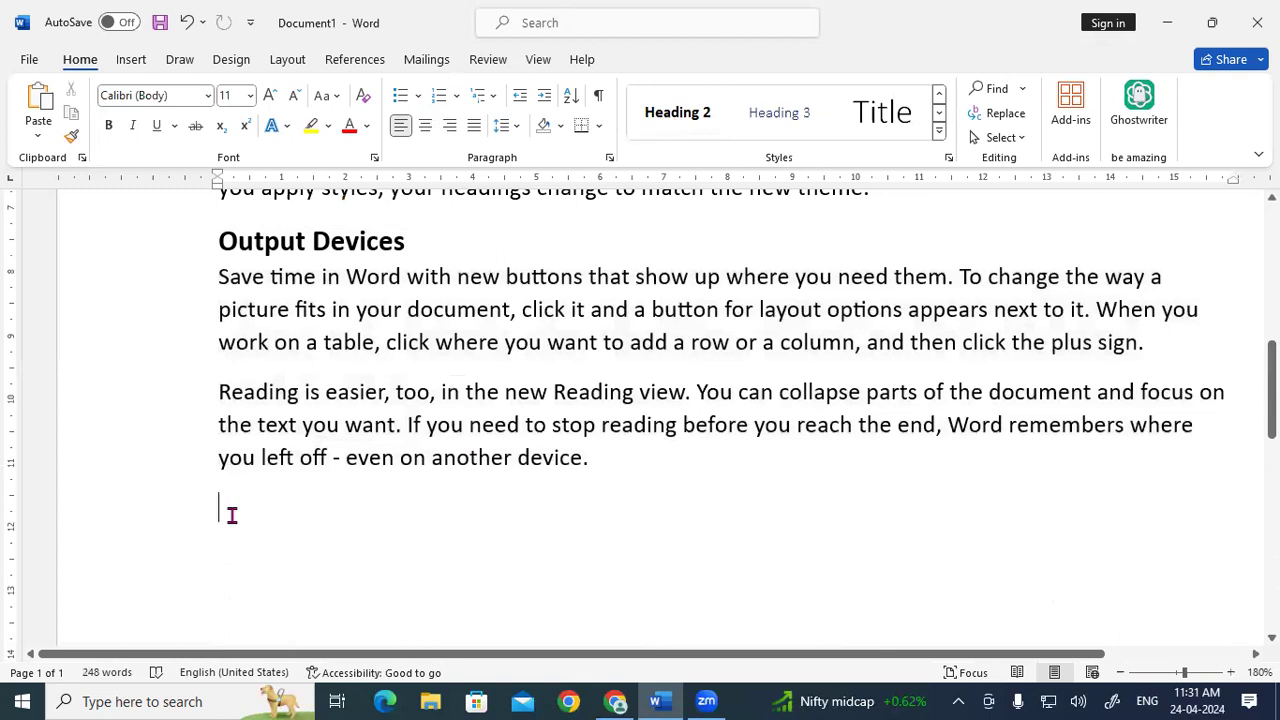
{"action": "type", "text": "C"}
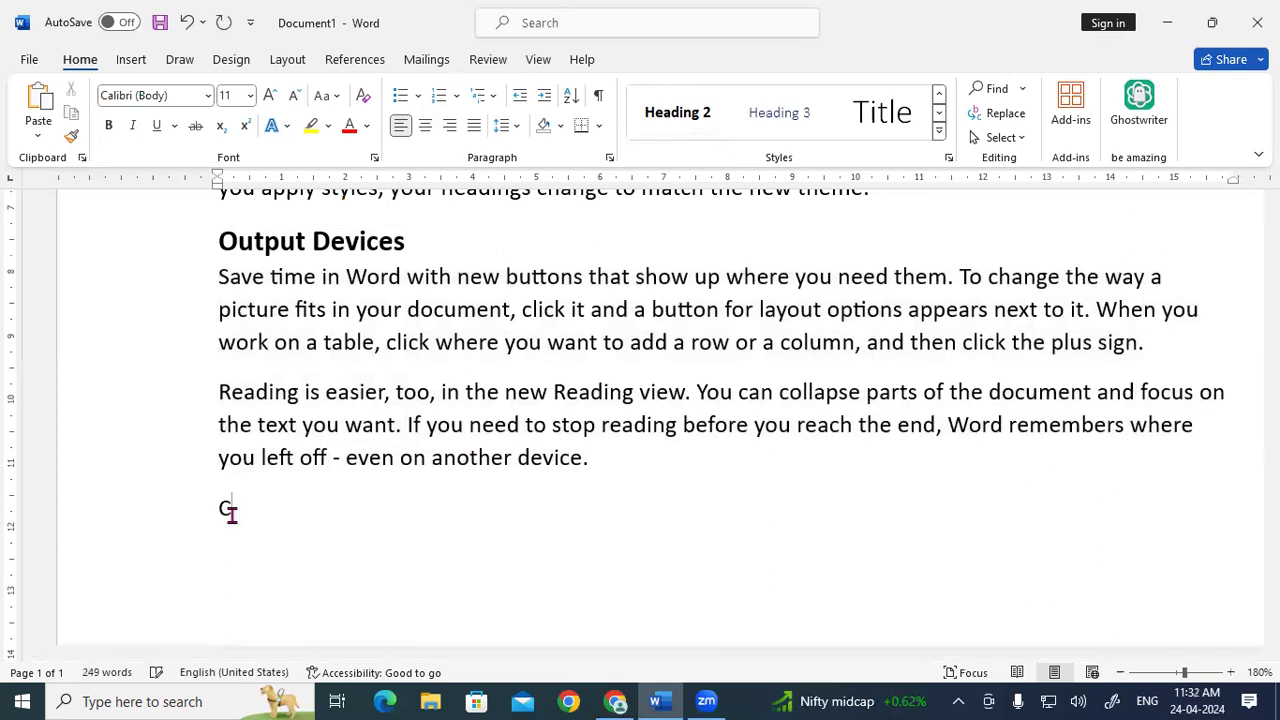
{"action": "type", "text": "entral Procee"}
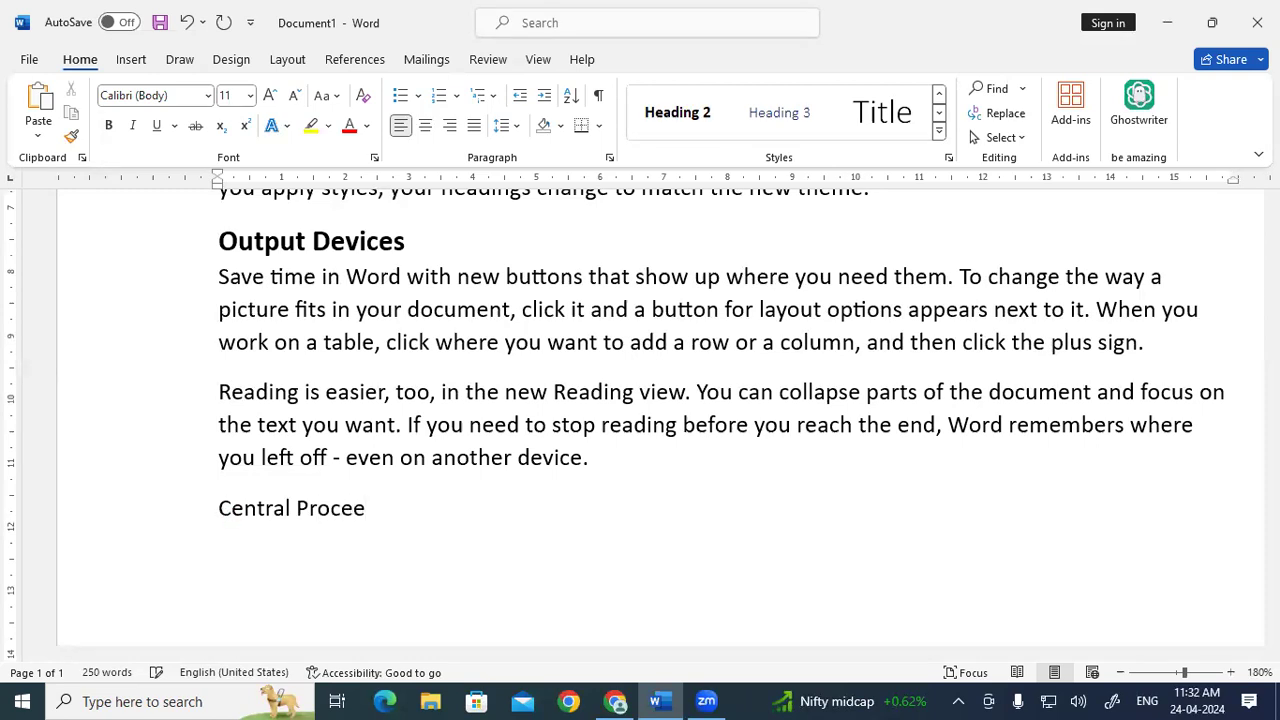
{"action": "key", "text": "BackSpace"}
{"action": "key", "text": "BackSpace"}
{"action": "key", "text": "BackSpace"}
{"action": "type", "text": "cessing Unit"}
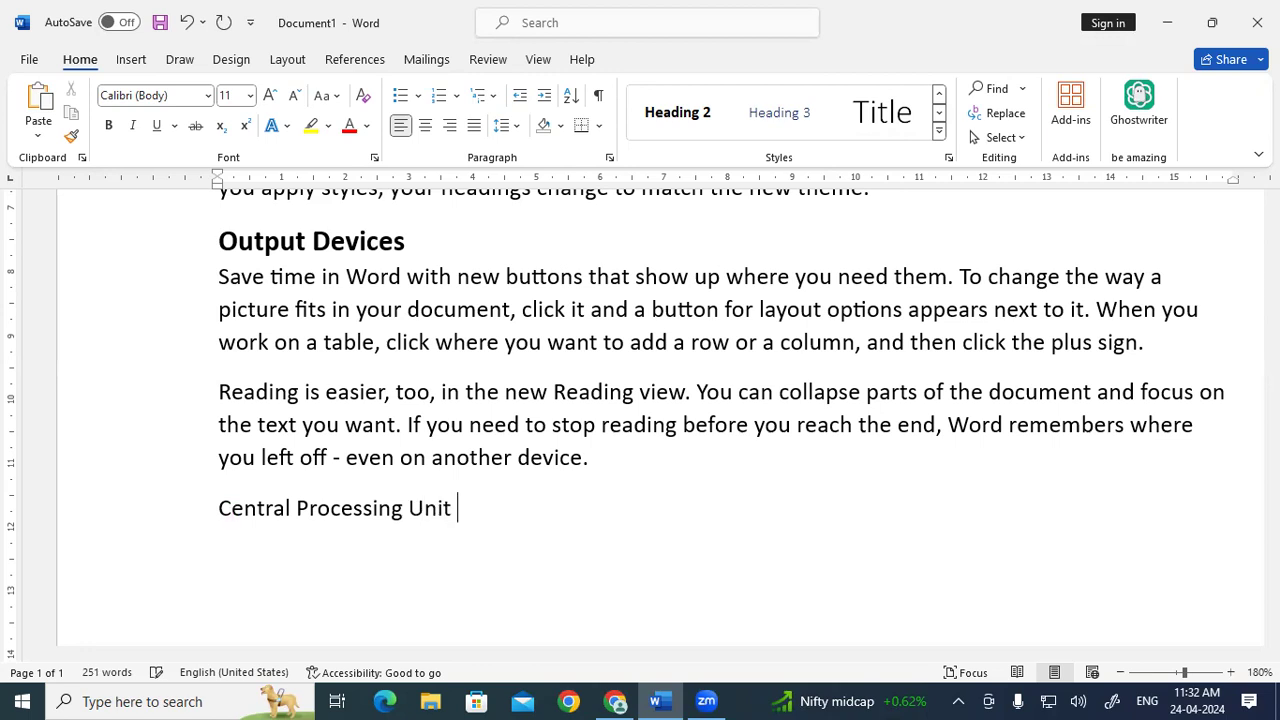
Apply the Heading 2 style to the "Central Processing Unit" line.
{"action": "left_click_drag", "start_coordinate": [213, 509], "coordinate": [440, 520]}
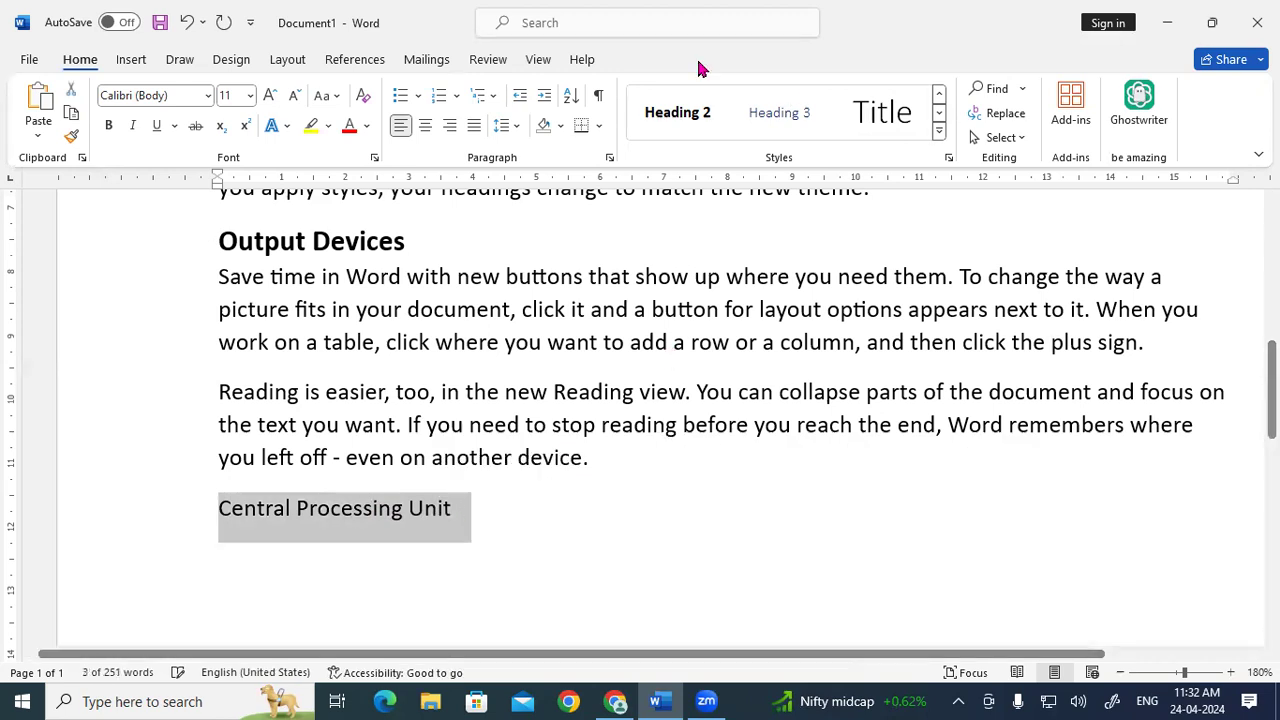
{"action": "left_click", "coordinate": [676, 113]}
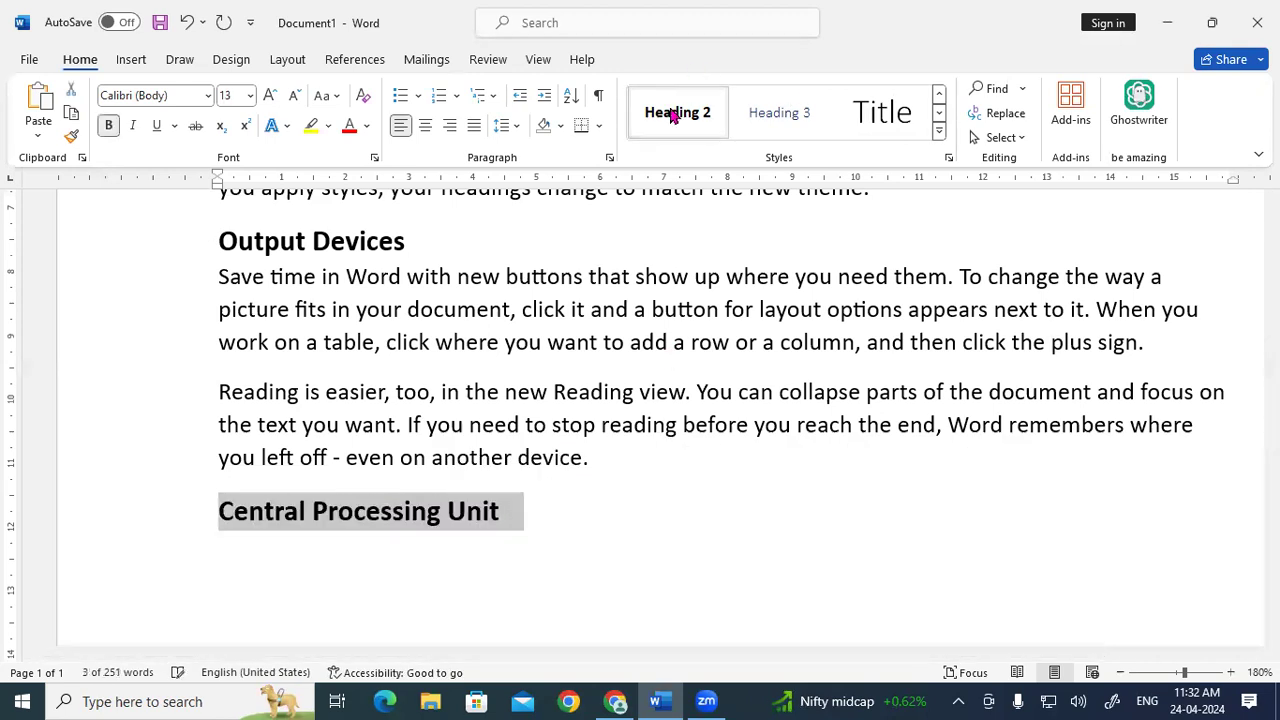
{"action": "left_click", "coordinate": [556, 504]}
Copy the two body paragraphs under "Output Devices" and paste them beneath the "Central Processing Unit" heading.
{"action": "left_click_drag", "start_coordinate": [575, 455], "coordinate": [222, 278]}
{"action": "key", "text": "ctrl+c"}
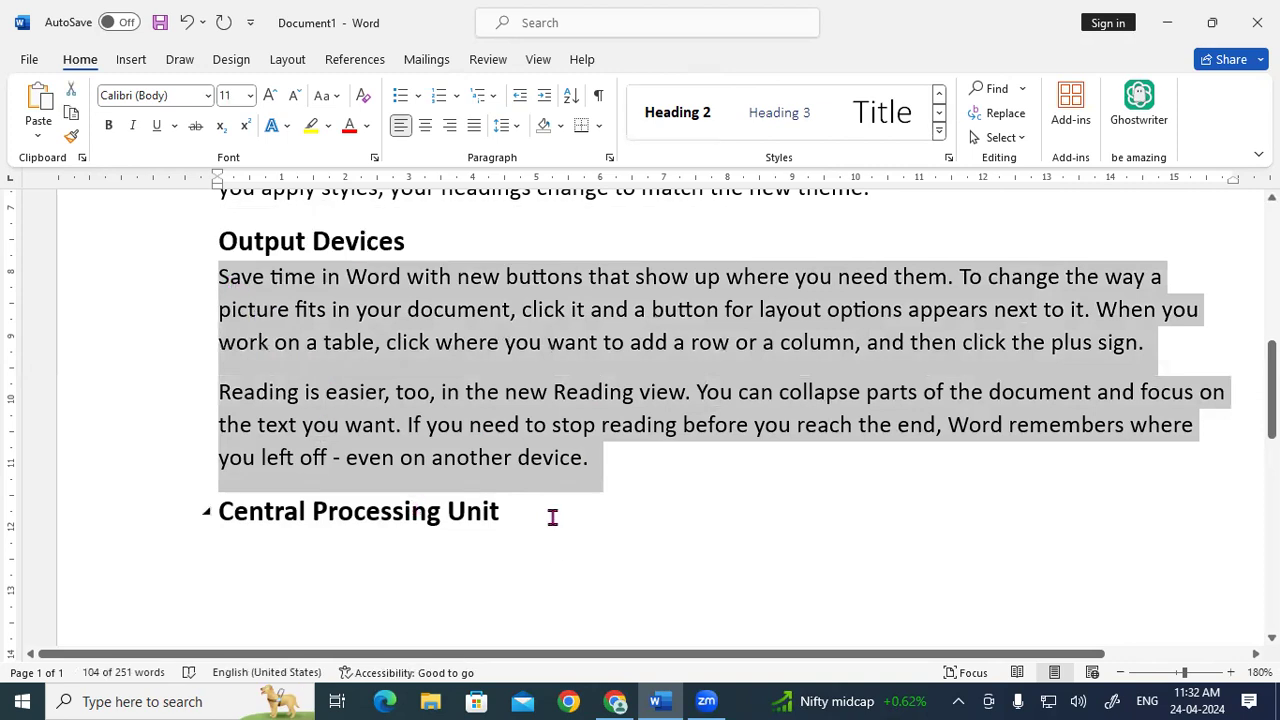
{"action": "left_click", "coordinate": [552, 517]}
{"action": "key", "text": "Return"}
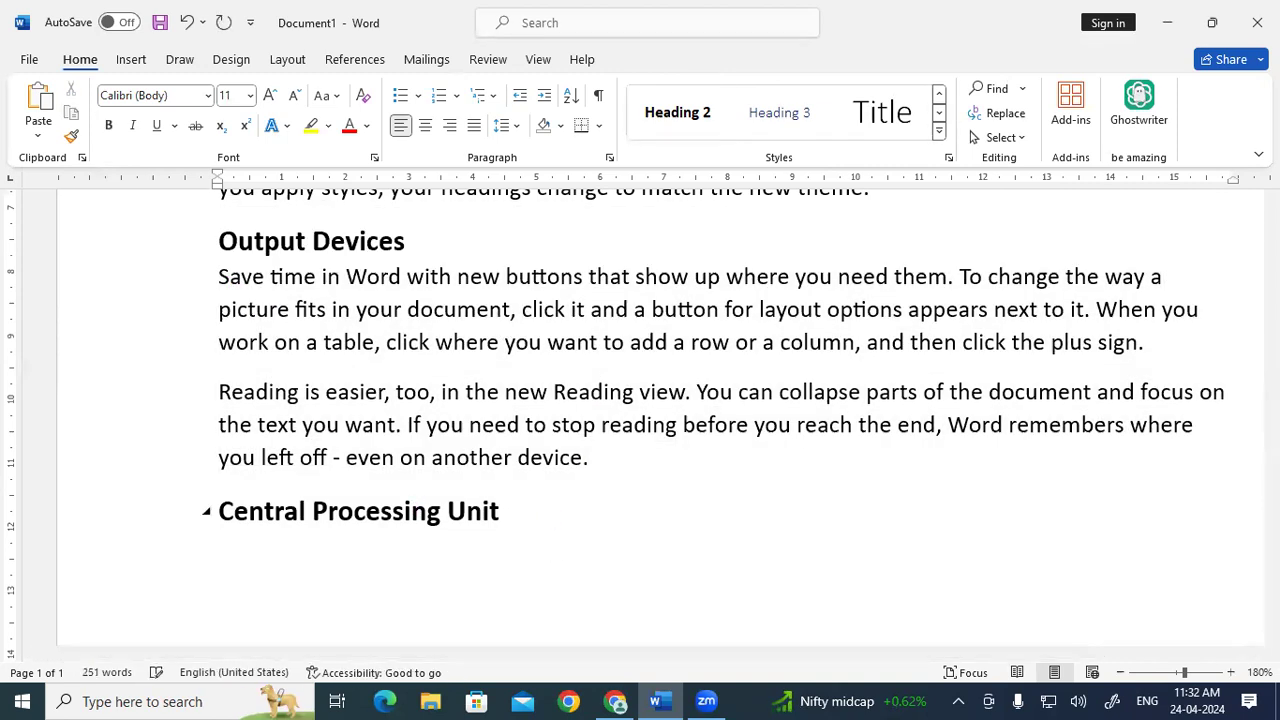
{"action": "key", "text": "ctrl+v"}
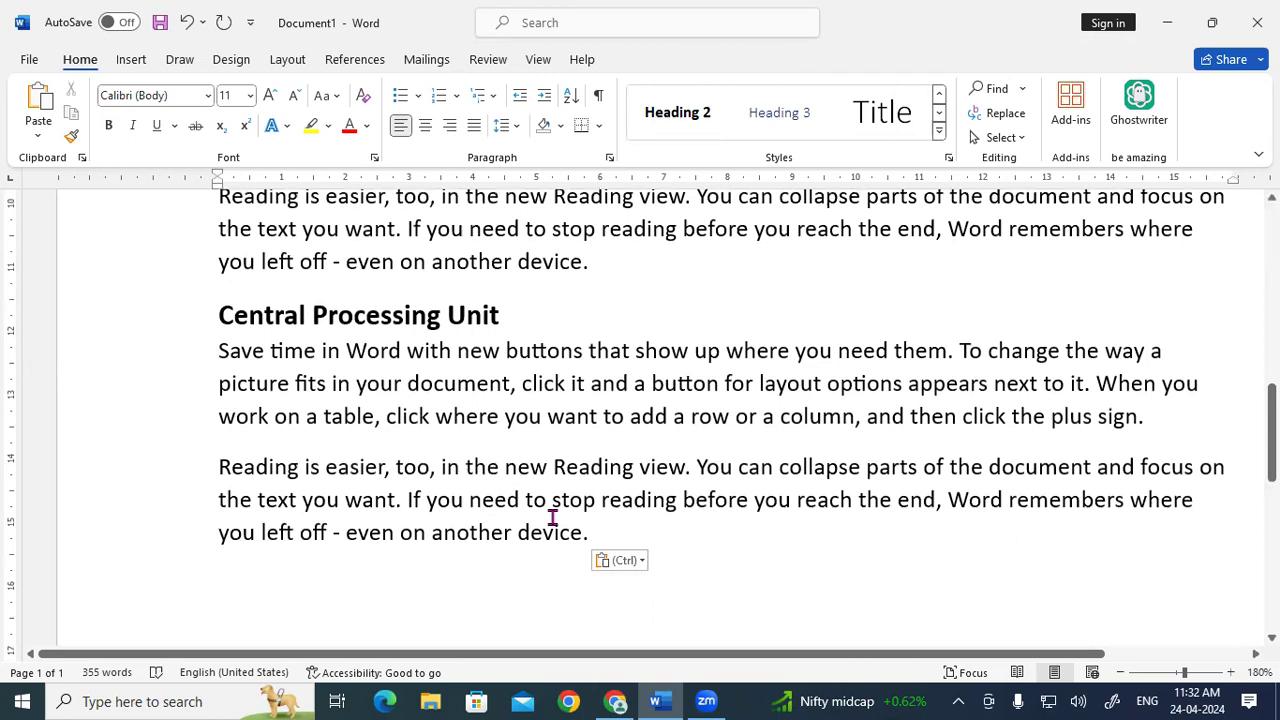
Add a "Storage Unit" line at the end of the document and apply the Heading 2 style to it.
{"action": "left_click_drag", "start_coordinate": [1272, 433], "coordinate": [1272, 461]}
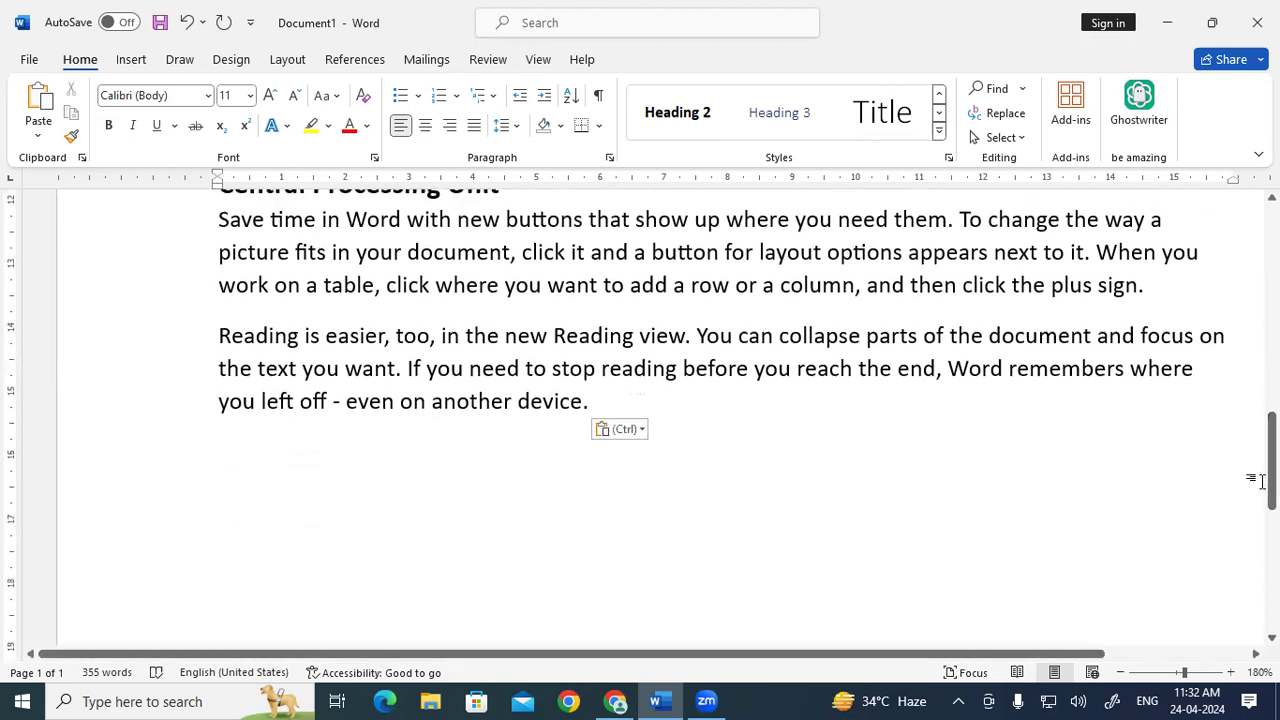
{"action": "type", "text": "S"}
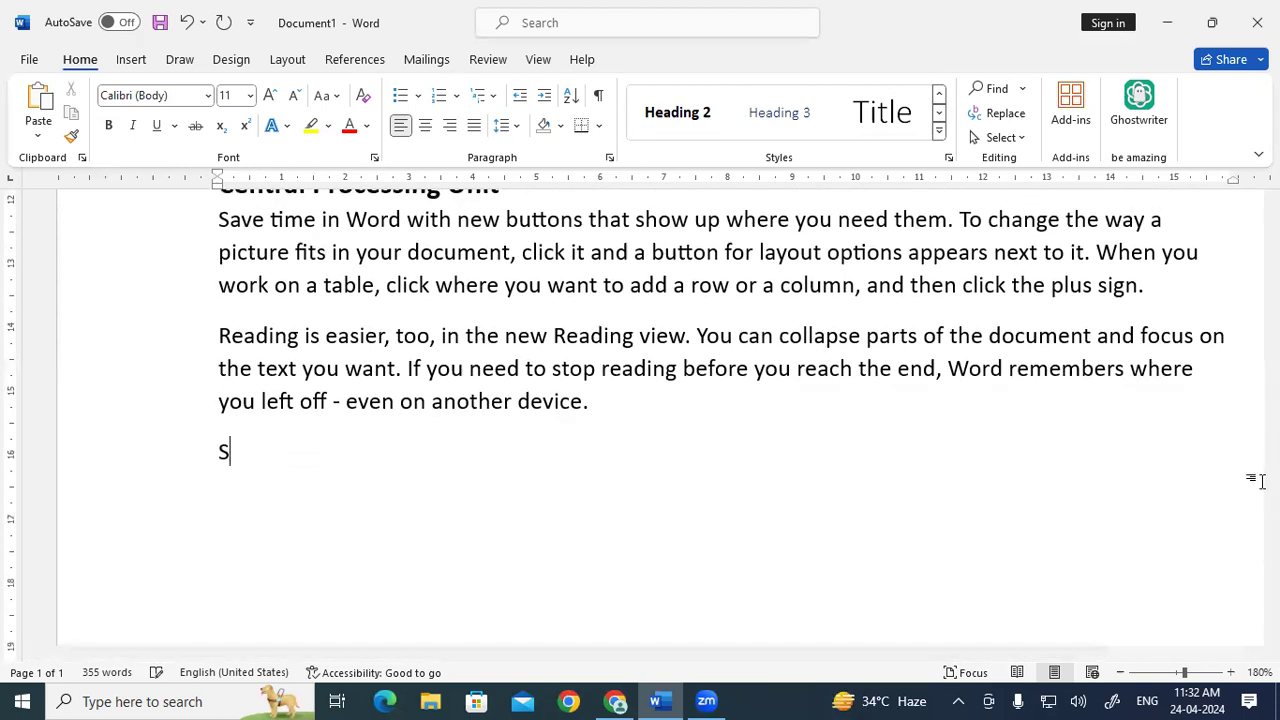
{"action": "type", "text": "torage Unit"}
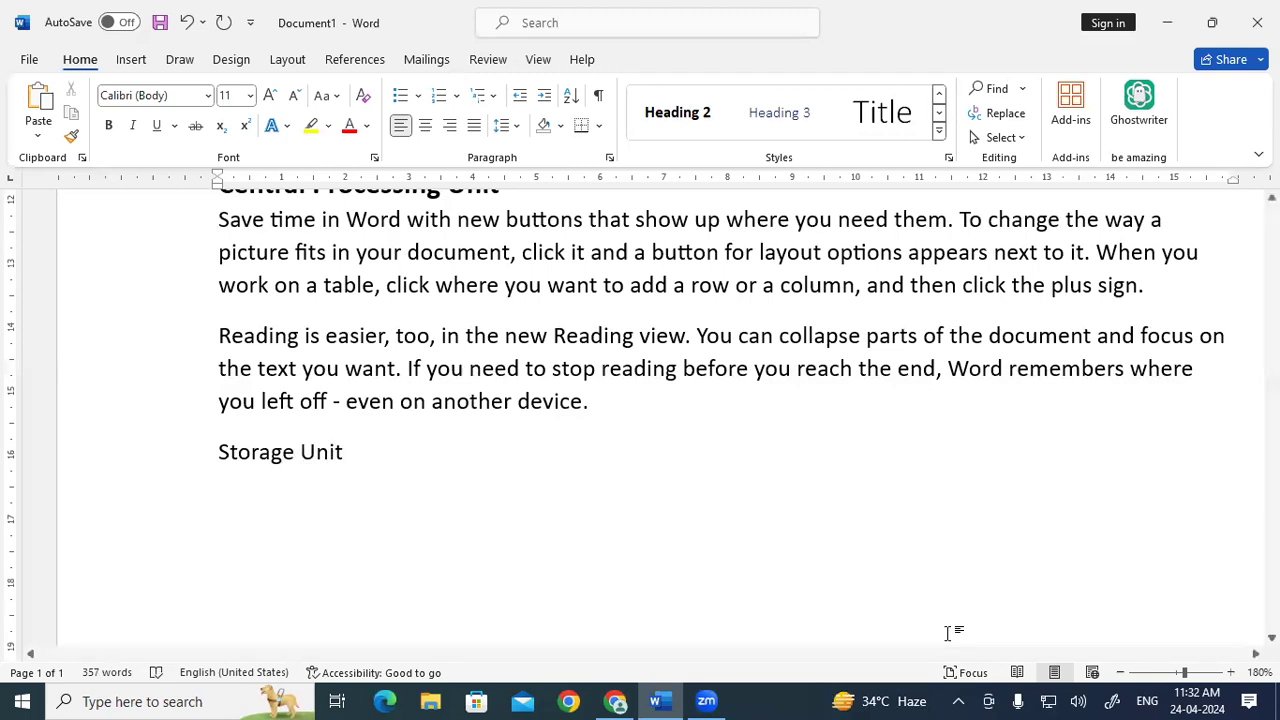
{"action": "left_click_drag", "start_coordinate": [218, 452], "coordinate": [355, 455]}
{"action": "left_click", "coordinate": [660, 115]}
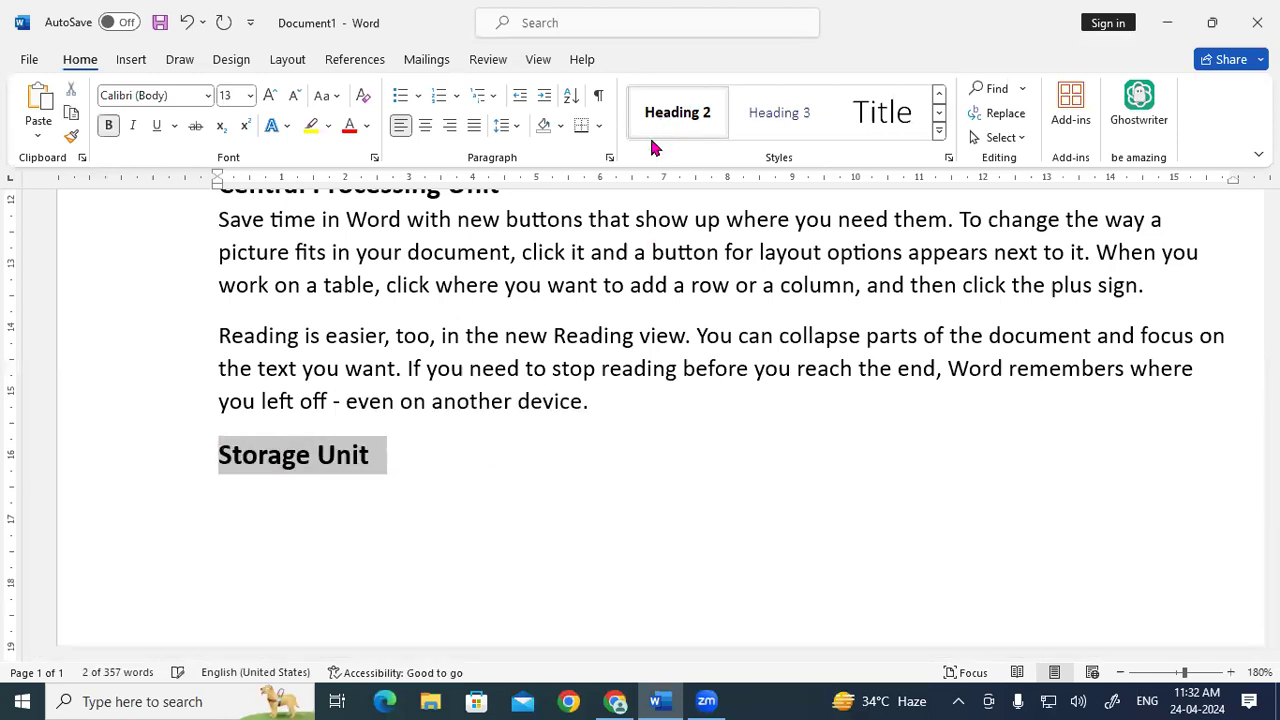
Paste the copied body paragraphs on a new line beneath the "Storage Unit" heading.
{"action": "left_click", "coordinate": [456, 444]}
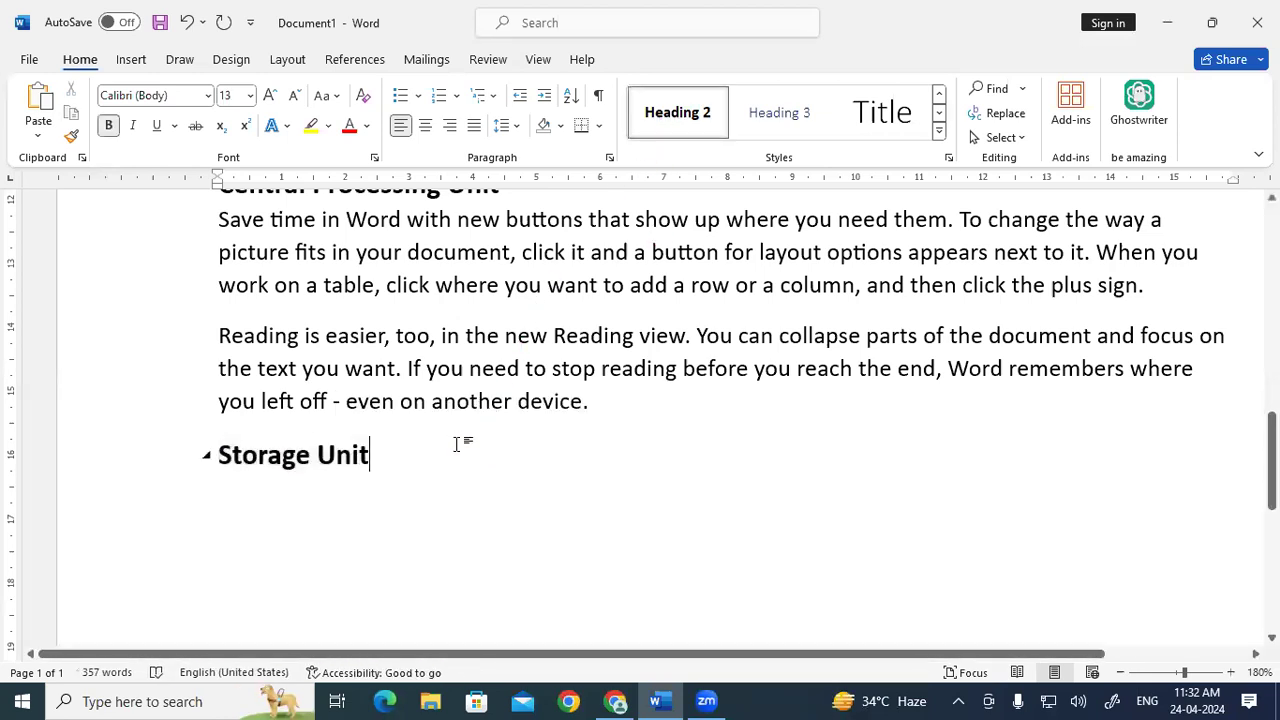
{"action": "key", "text": "Return"}
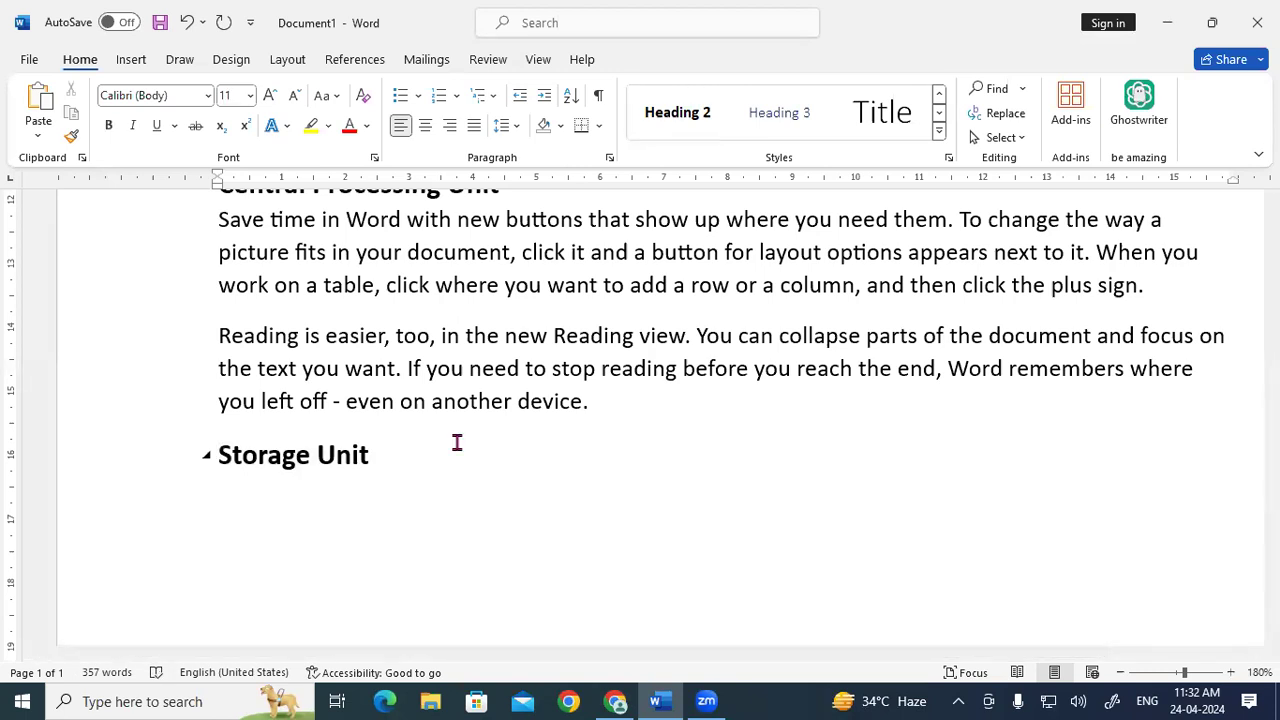
{"action": "key", "text": "ctrl+v"}
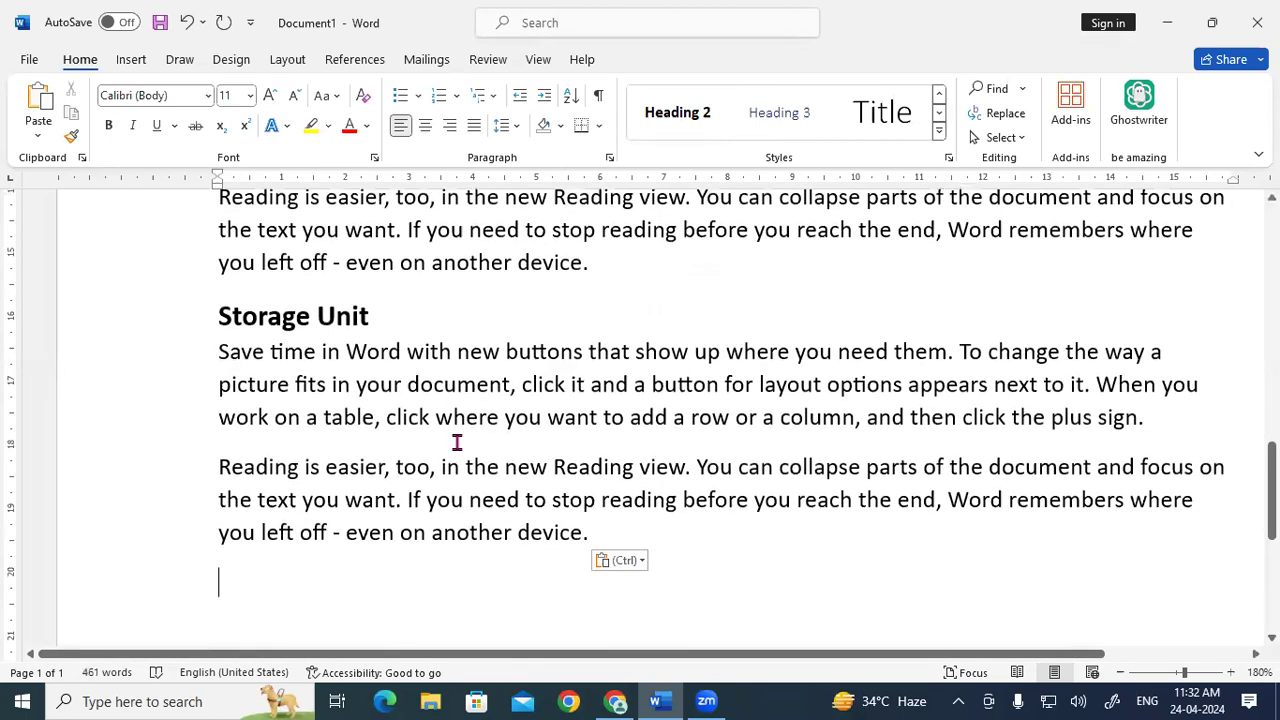
Add blank lines after the Storage Unit text until the insertion point is on page 2.
{"action": "key", "text": "Return"}
{"action": "key", "text": "Return"}
{"action": "key", "text": "Return"}
{"action": "key", "text": "Return"}
{"action": "key", "text": "Return"}
{"action": "key", "text": "Return"}
{"action": "key", "text": "Return"}
{"action": "key", "text": "Return"}
{"action": "key", "text": "Return"}
{"action": "key", "text": "Return"}
{"action": "key", "text": "Return"}
{"action": "key", "text": "Return"}
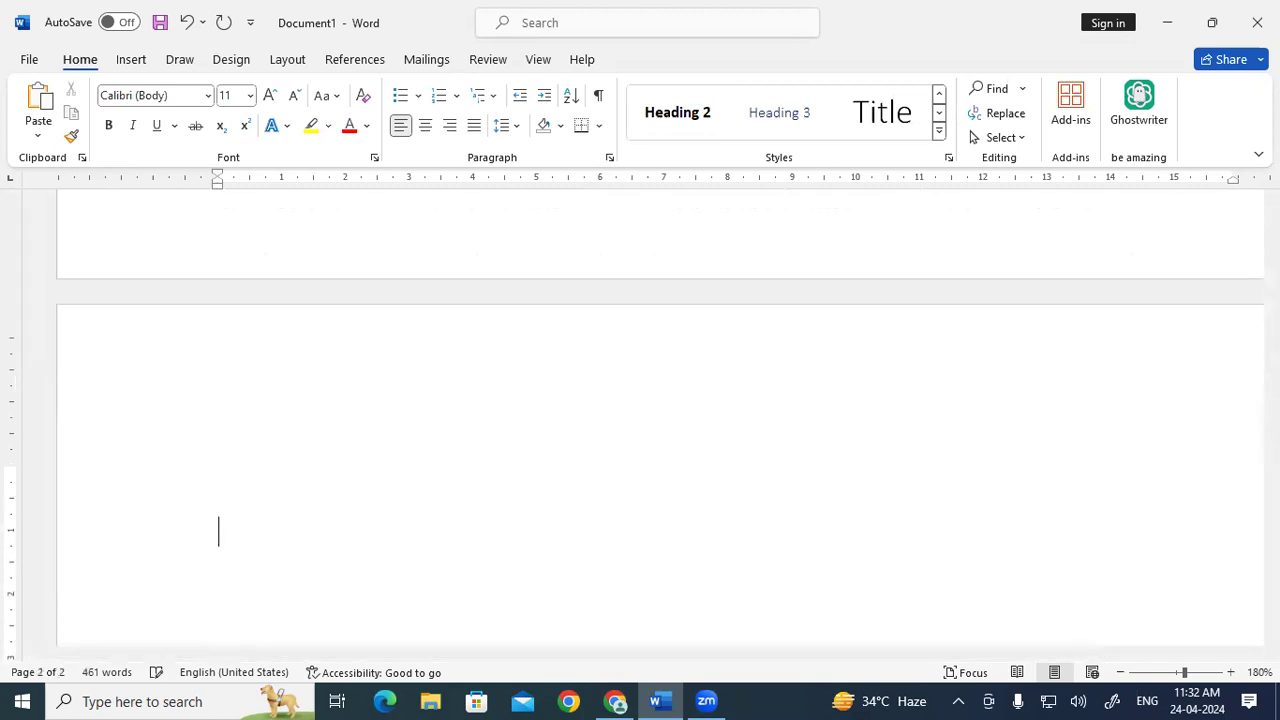
Enter the title line "Lesson 2 History of Computer" on page 2.
{"action": "type", "text": "Lesson 2 :"}
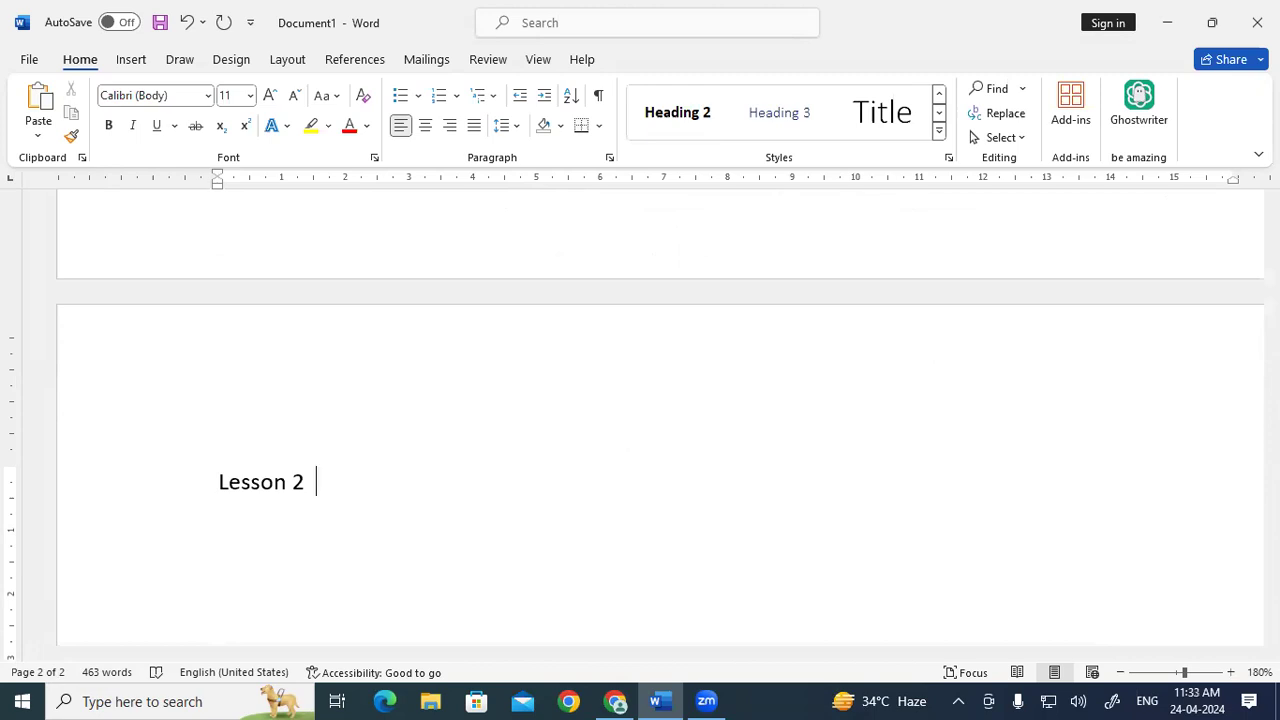
{"action": "type", "text": "Histro"}
{"action": "key", "text": "BackSpace"}
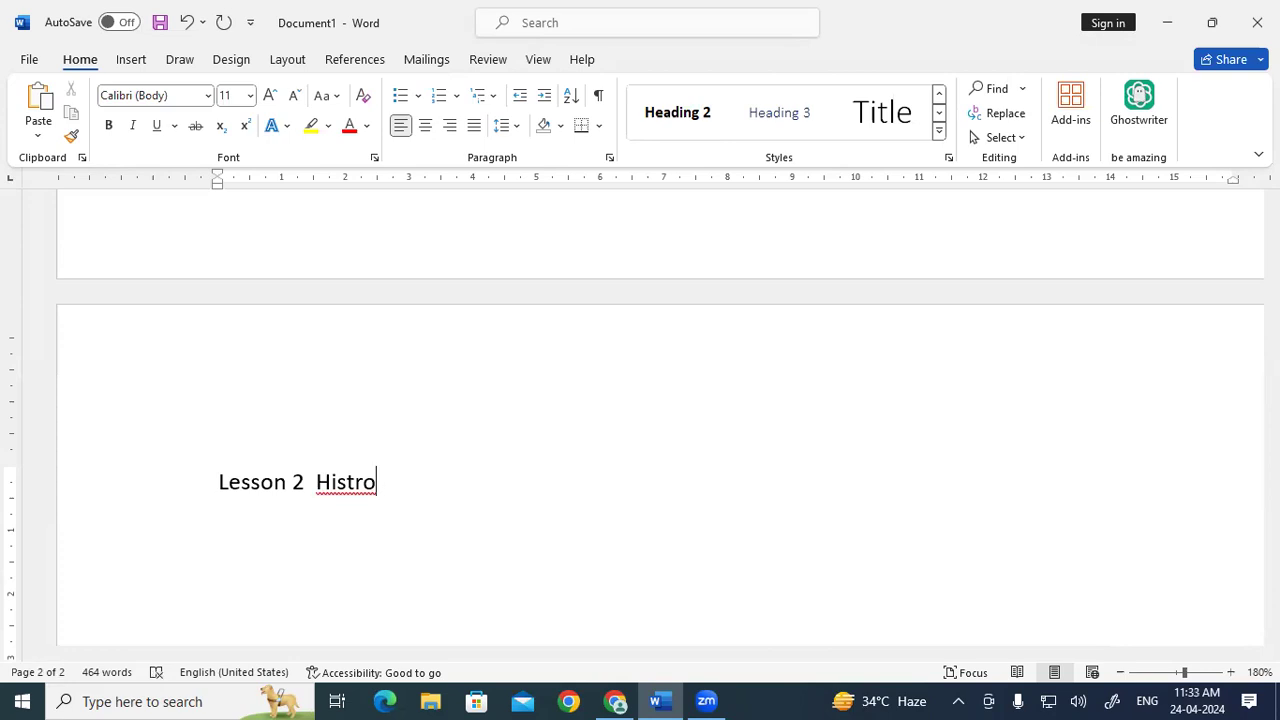
{"action": "key", "text": "BackSpace"}
{"action": "key", "text": "BackSpace"}
{"action": "type", "text": "ory of Co"}
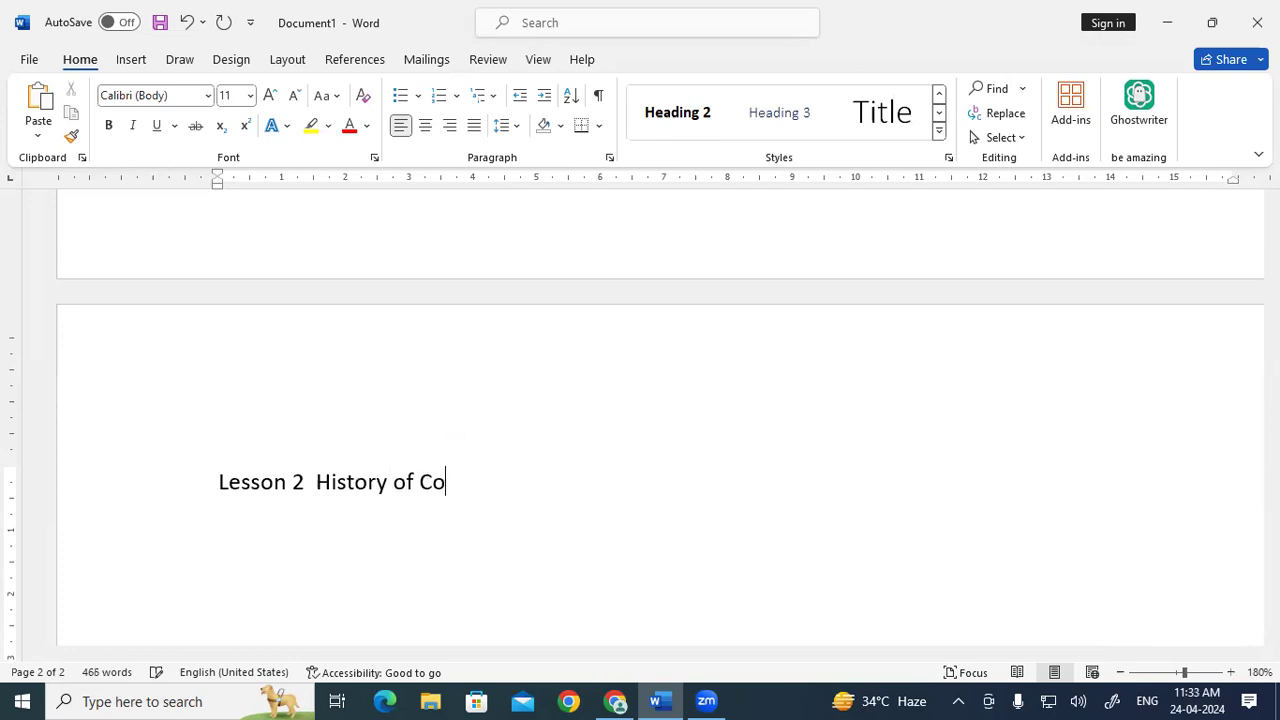
{"action": "type", "text": "mputer"}
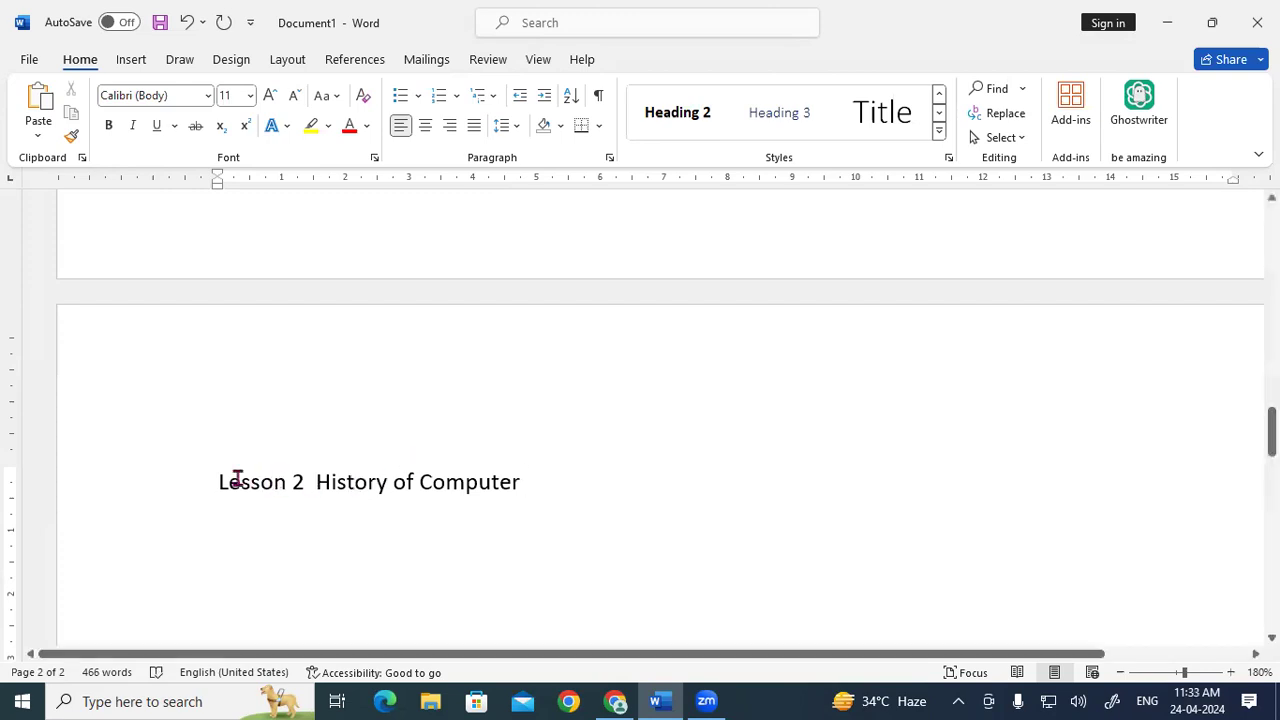
Apply the Heading 1 style to the "Lesson 2 History of Computer" line.
{"action": "left_click_drag", "start_coordinate": [284, 483], "coordinate": [520, 489]}
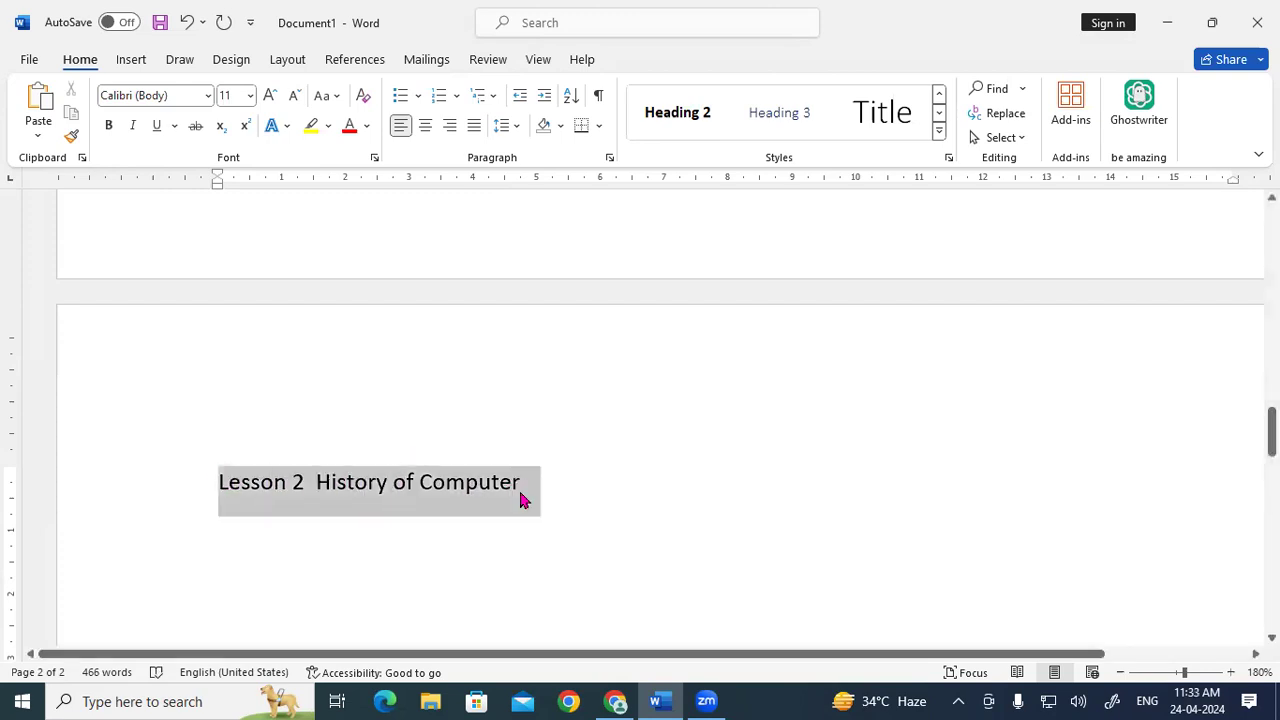
{"action": "left_click", "coordinate": [938, 134]}
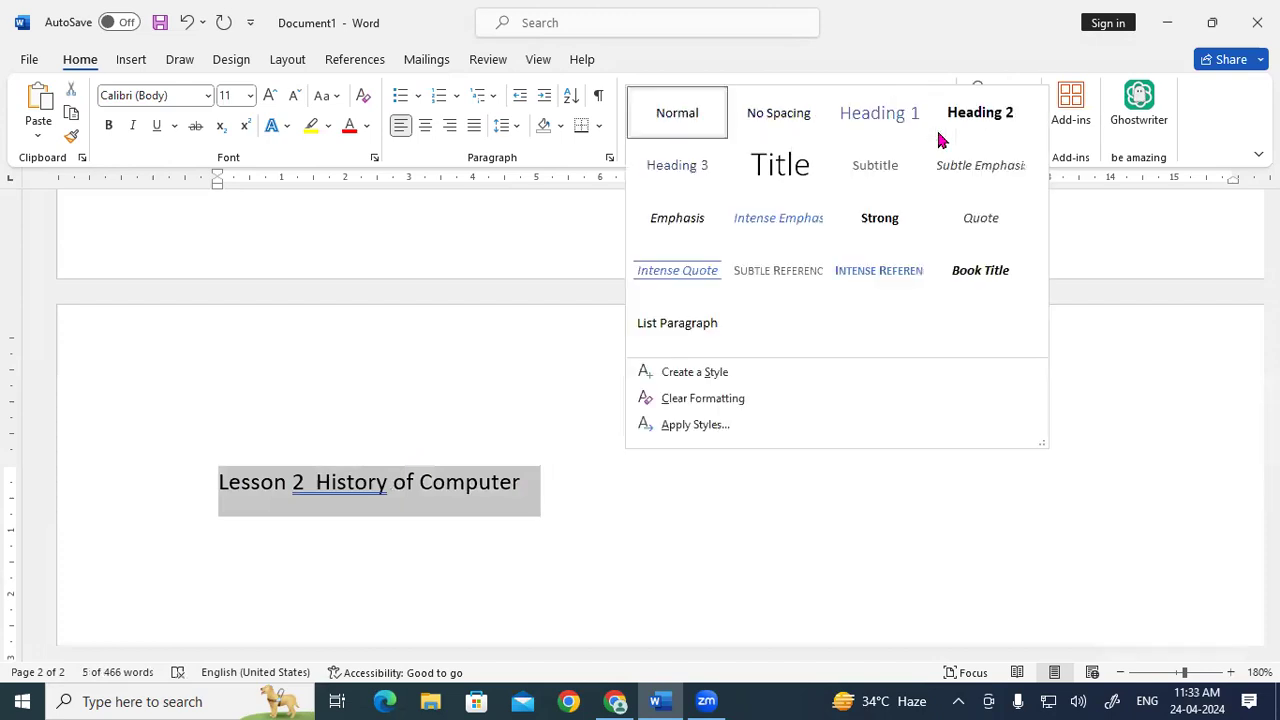
{"action": "left_click", "coordinate": [878, 121]}
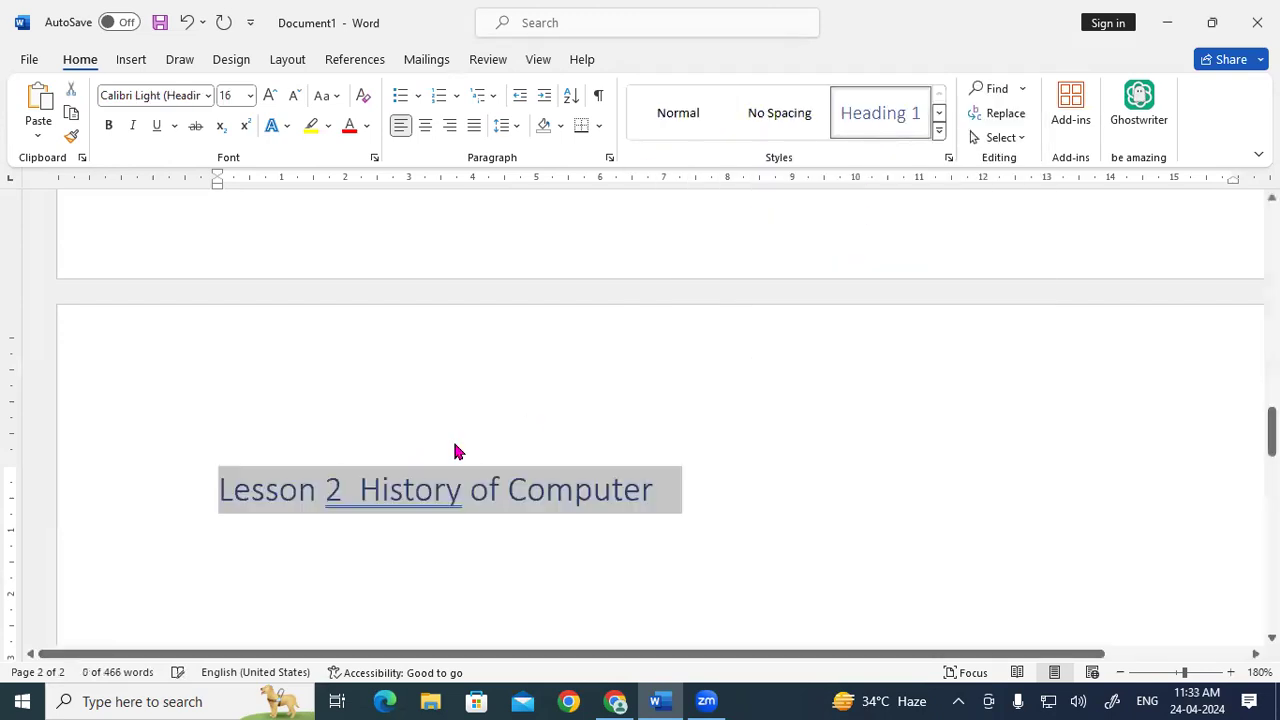
Accept the "2 History" grammar suggestion in the Lesson 2 title and center the title.
{"action": "left_click", "coordinate": [405, 491]}
{"action": "right_click", "coordinate": [406, 493]}
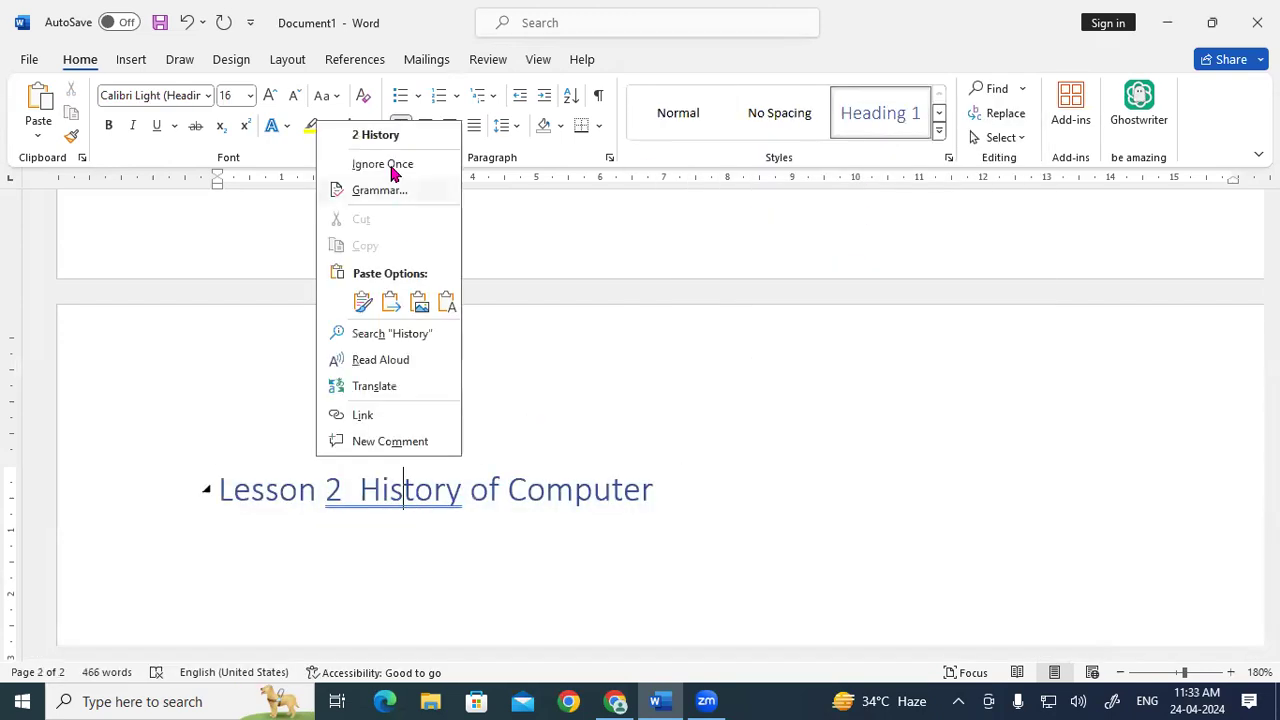
{"action": "left_click", "coordinate": [388, 139]}
{"action": "left_click_drag", "start_coordinate": [222, 492], "coordinate": [571, 502]}
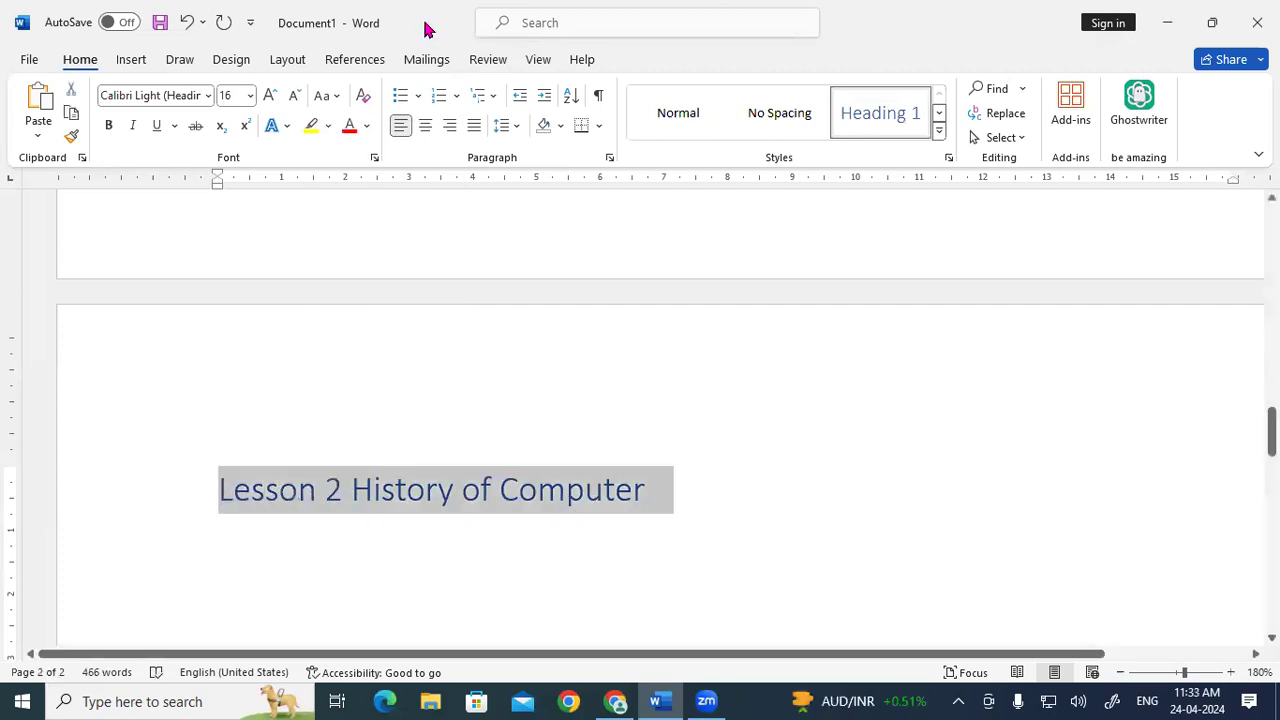
{"action": "left_click", "coordinate": [424, 125]}
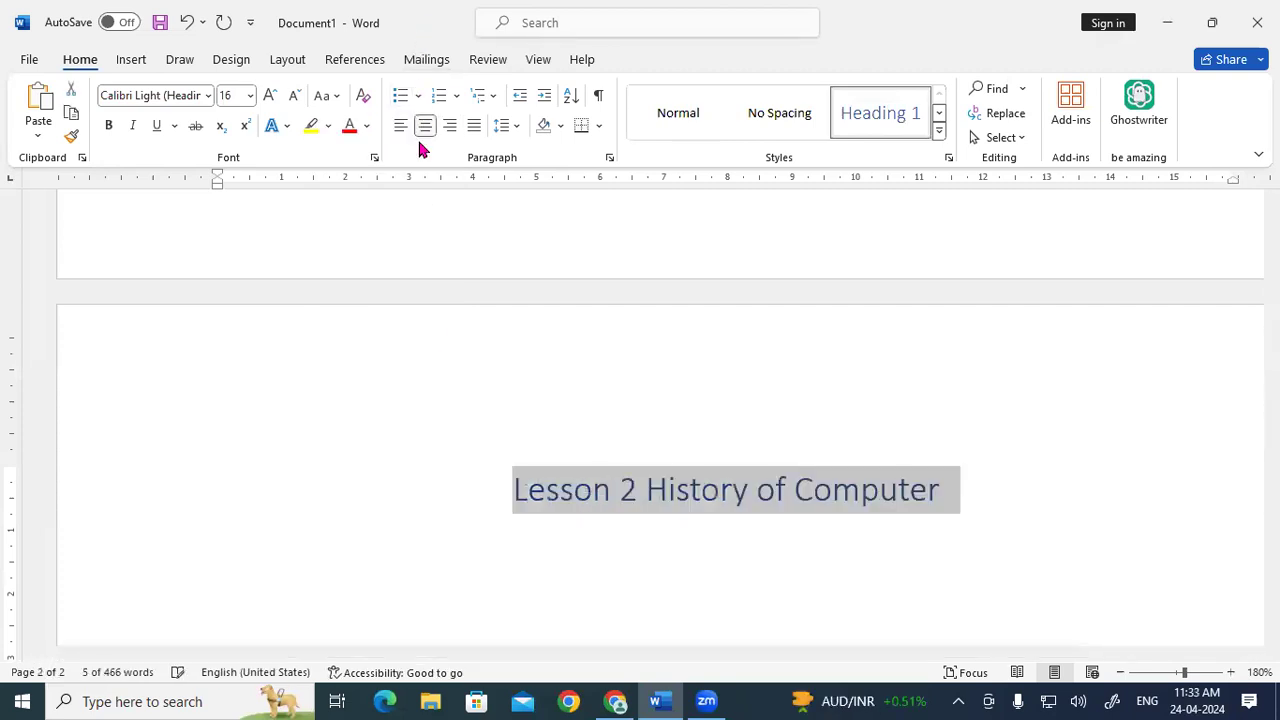
Generate sample body text beneath the Lesson 2 title with =rand().
{"action": "left_click", "coordinate": [974, 483]}
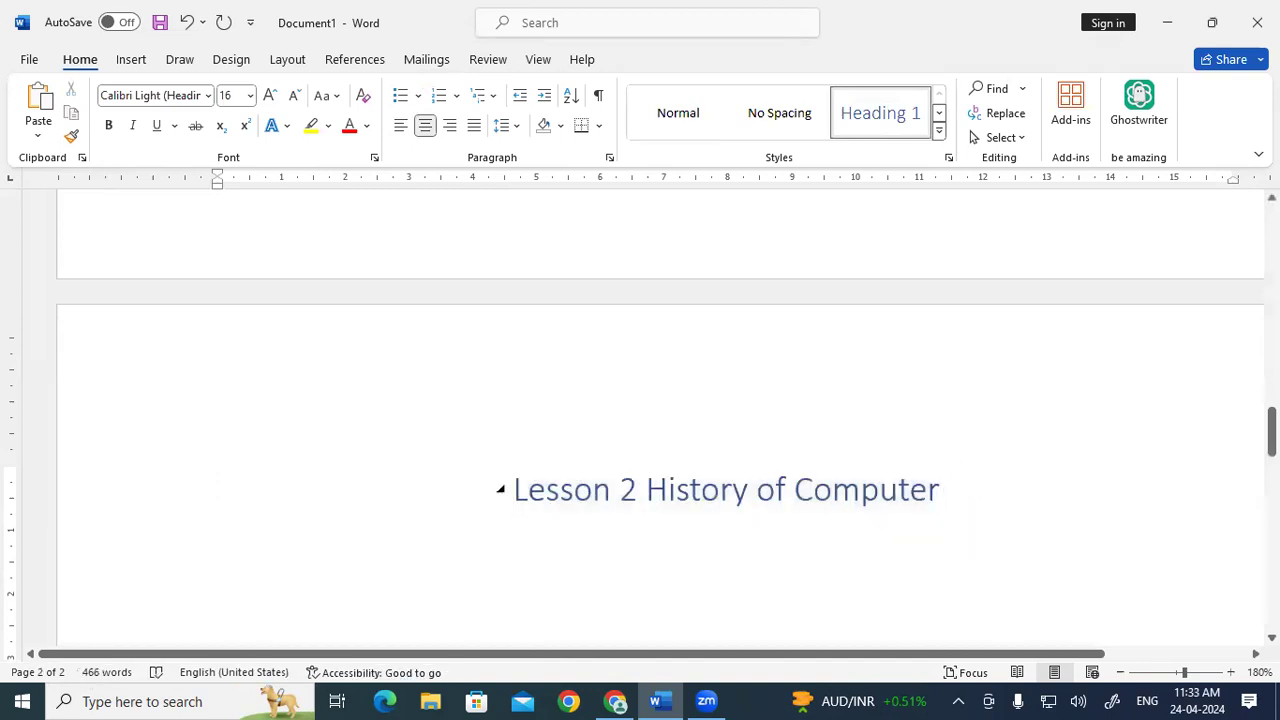
{"action": "key", "text": "Return"}
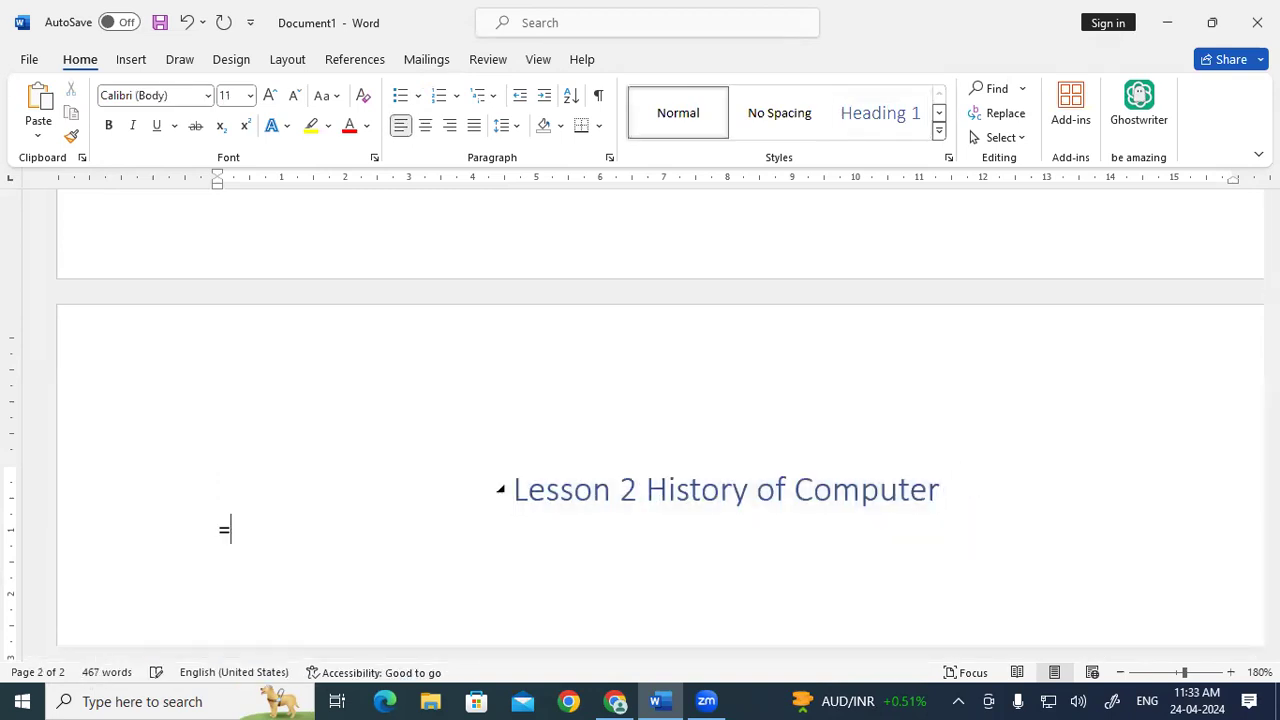
{"action": "type", "text": "=rand()"}
{"action": "key", "text": "Return"}
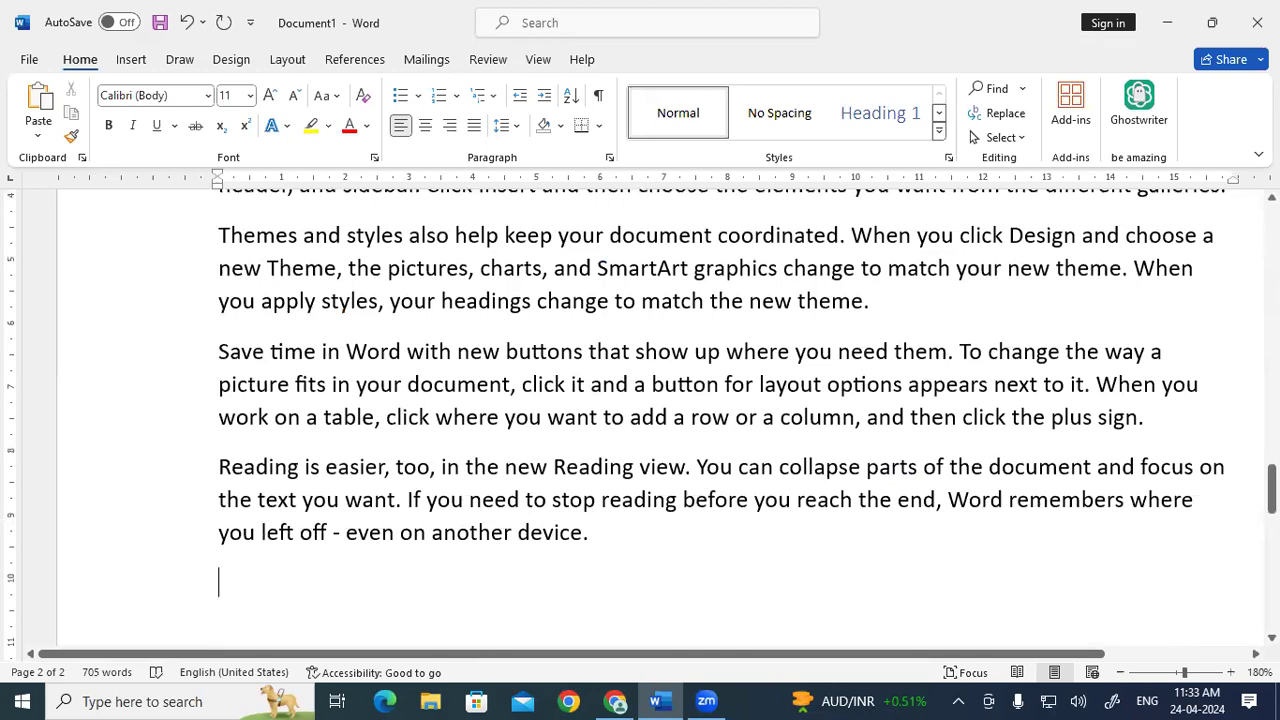
Insert a "Track Ball" line above the "Themes and styles" paragraph in Lesson 2.
{"action": "scroll", "coordinate": [971, 529], "scroll_direction": "up", "scroll_amount": 5}
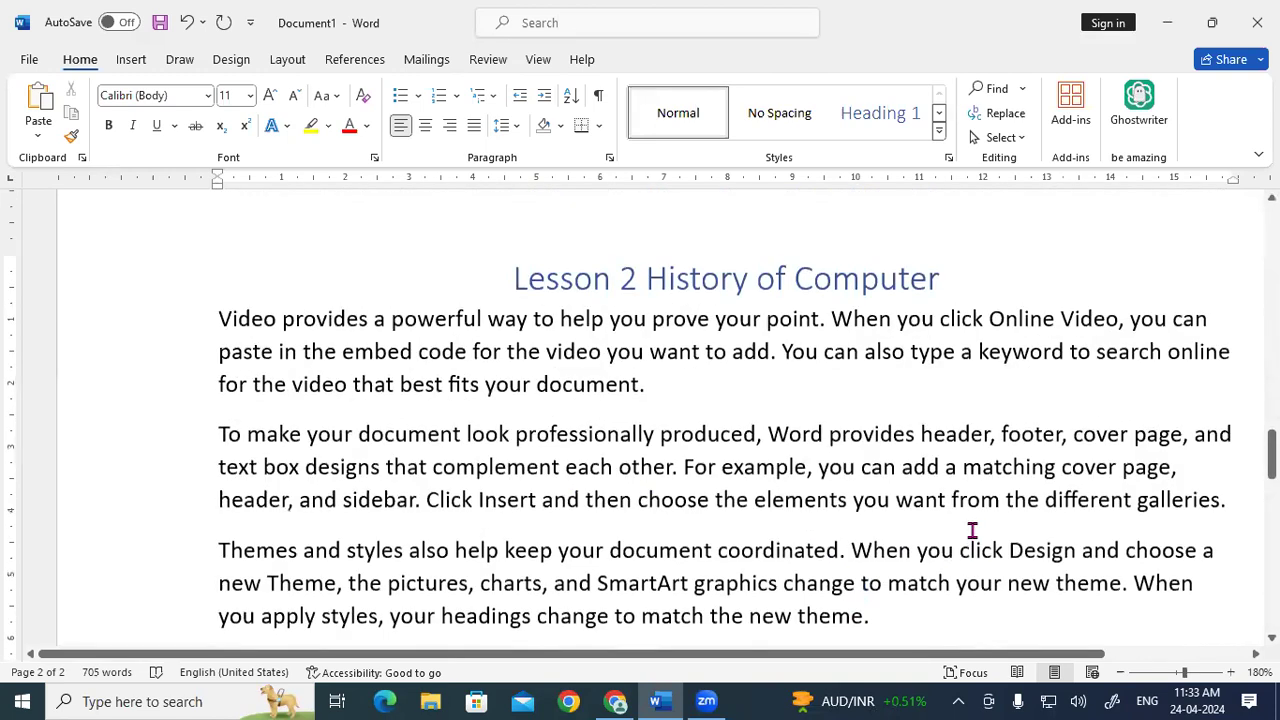
{"action": "scroll", "coordinate": [971, 529], "scroll_direction": "down", "scroll_amount": 3}
{"action": "scroll", "coordinate": [971, 529], "scroll_direction": "up", "scroll_amount": 10}
{"action": "scroll", "coordinate": [971, 530], "scroll_direction": "up", "scroll_amount": 5}
{"action": "scroll", "coordinate": [971, 530], "scroll_direction": "down", "scroll_amount": 10}
{"action": "scroll", "coordinate": [971, 530], "scroll_direction": "up", "scroll_amount": 3}
{"action": "scroll", "coordinate": [971, 531], "scroll_direction": "down", "scroll_amount": 3}
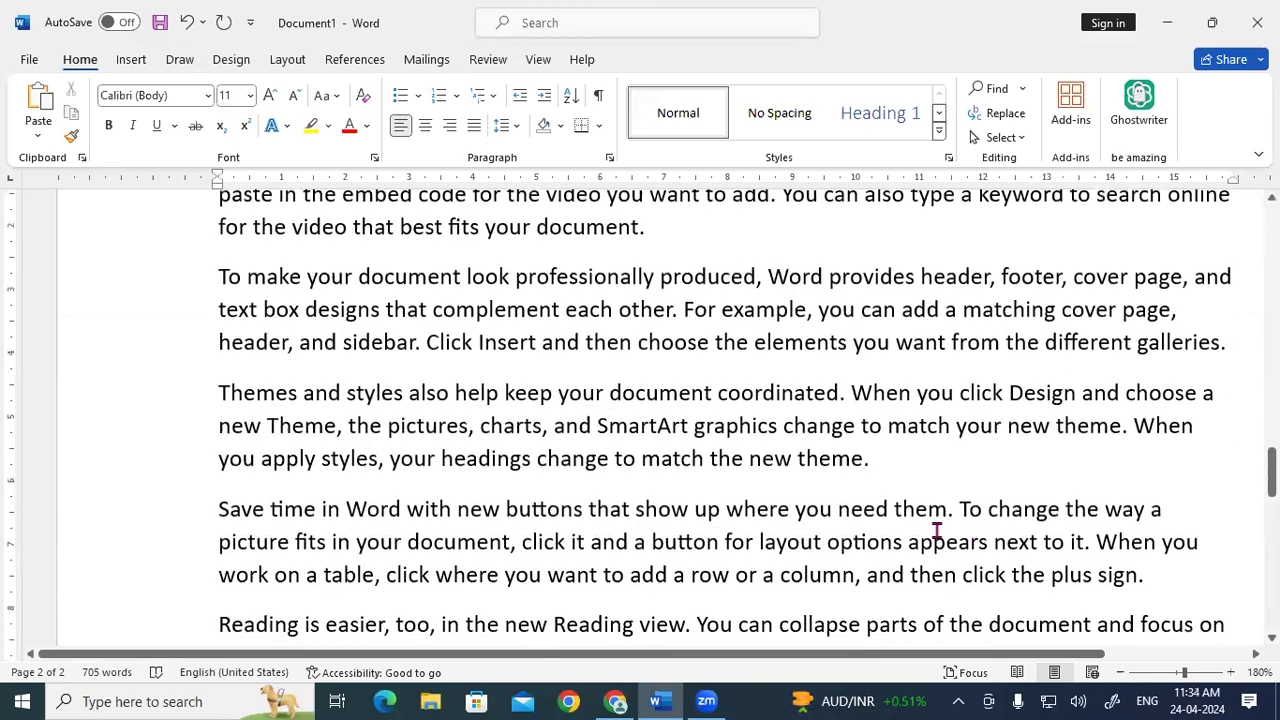
{"action": "left_click", "coordinate": [221, 391]}
{"action": "key", "text": "Return"}
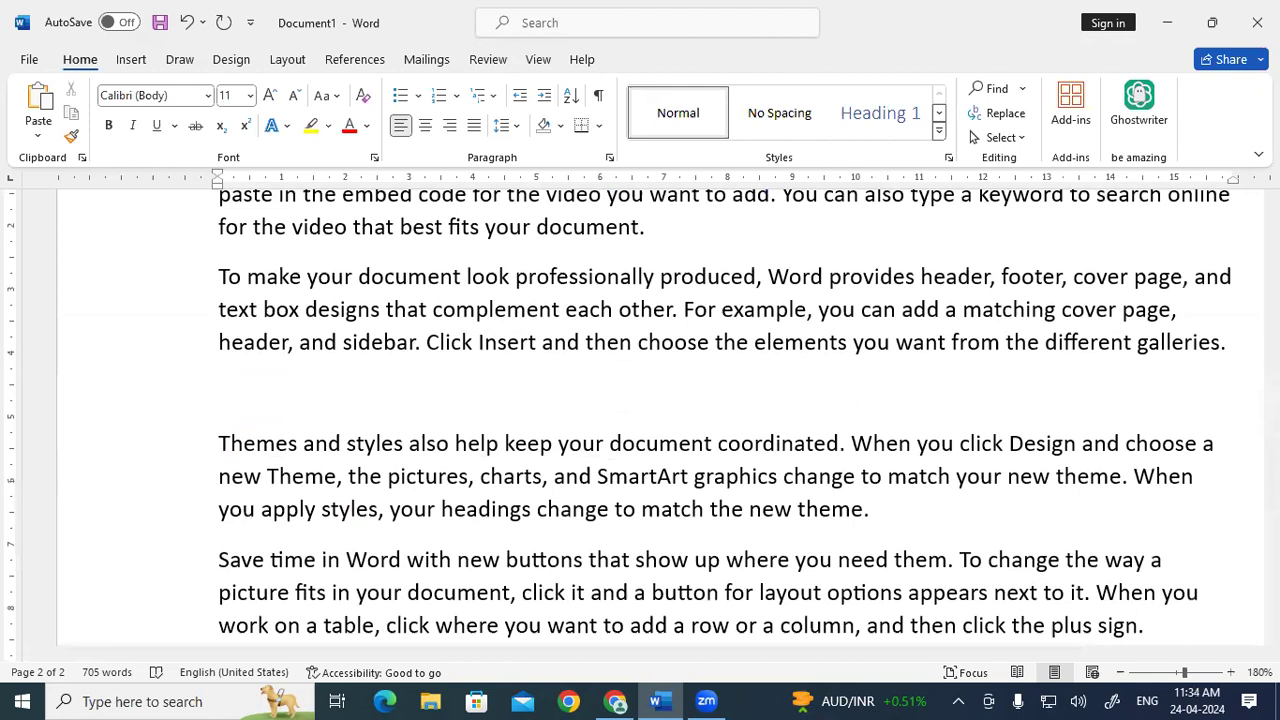
{"action": "type", "text": "Track Ball"}
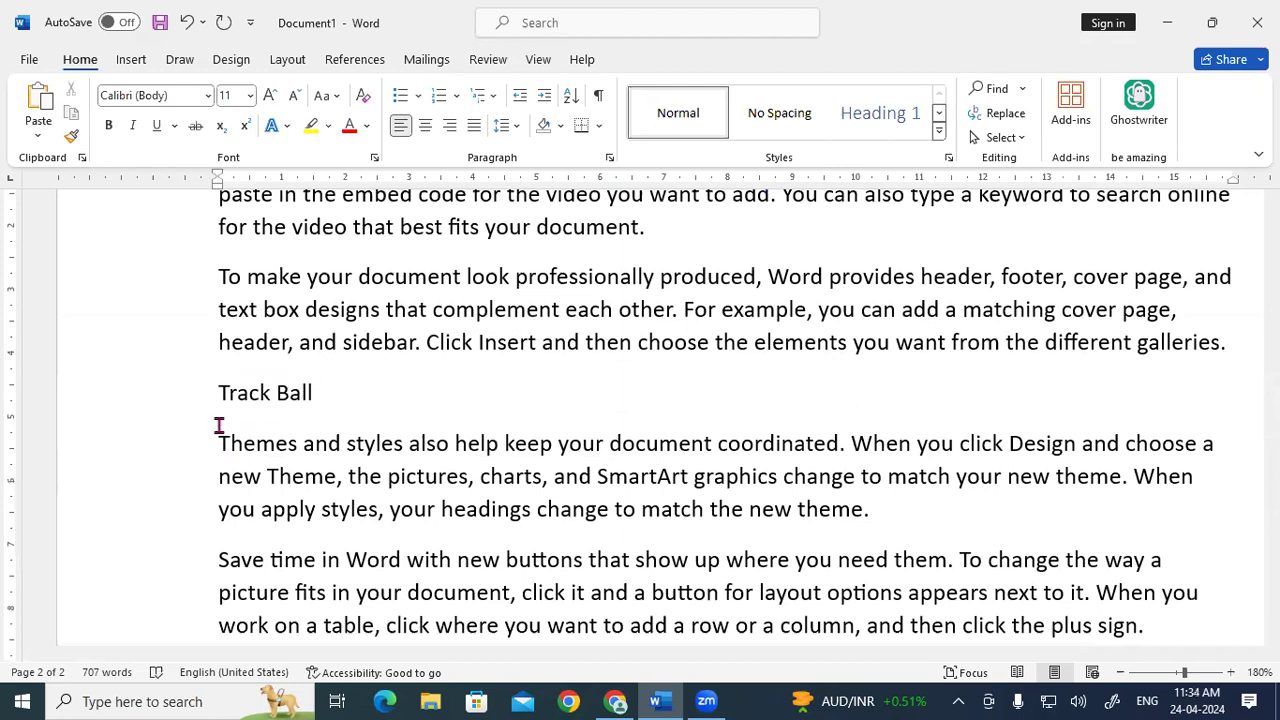
Apply the Heading 2 style to the "Track Ball" line.
{"action": "left_click_drag", "start_coordinate": [217, 400], "coordinate": [305, 397]}
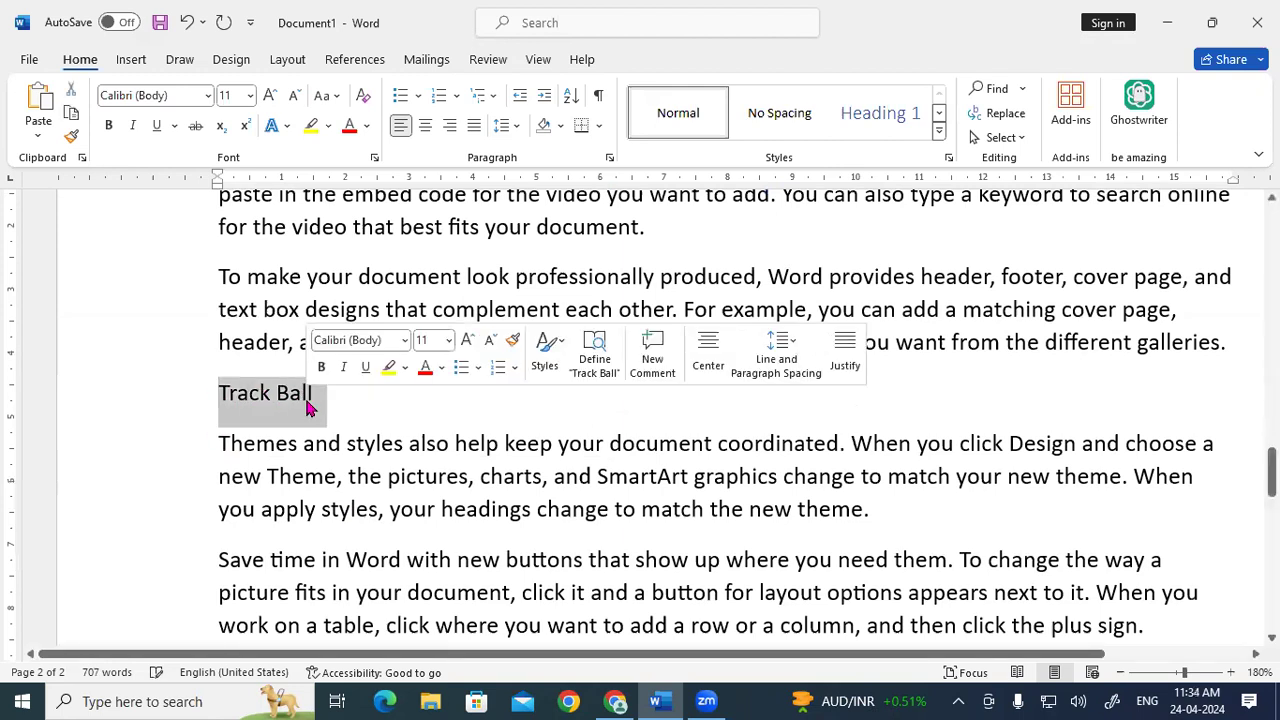
{"action": "left_click", "coordinate": [938, 131]}
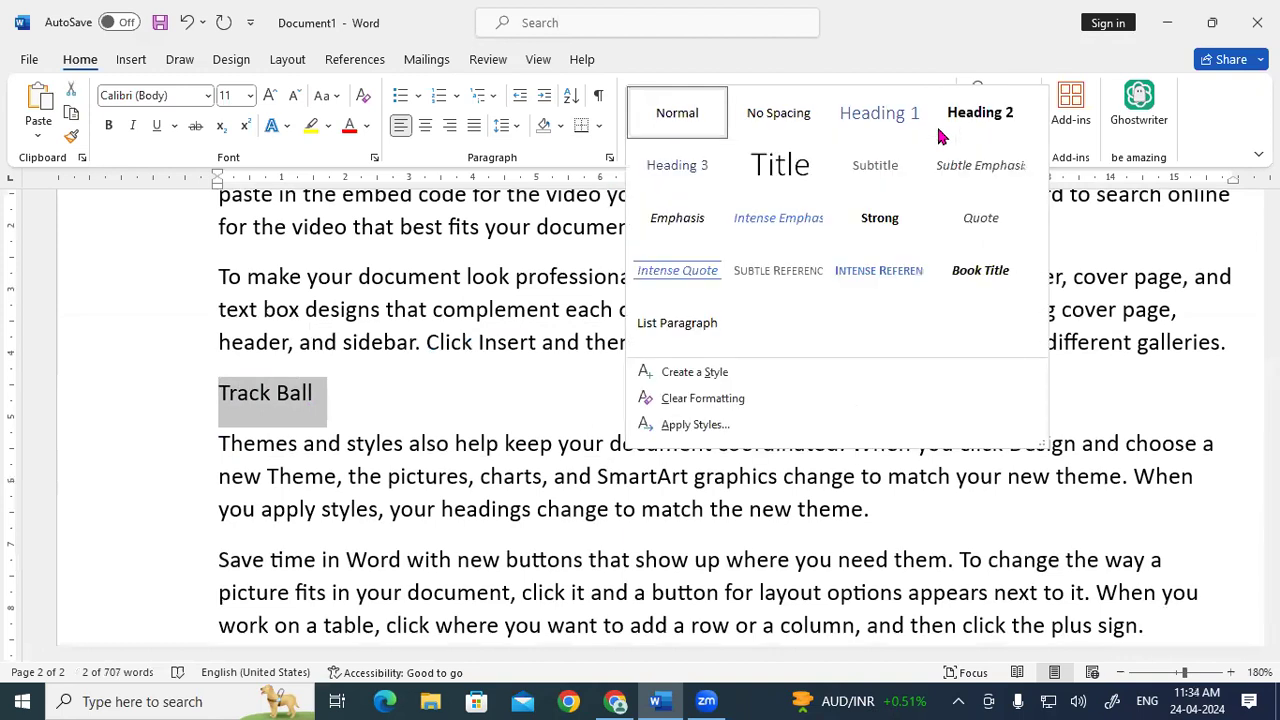
{"action": "left_click", "coordinate": [942, 130]}
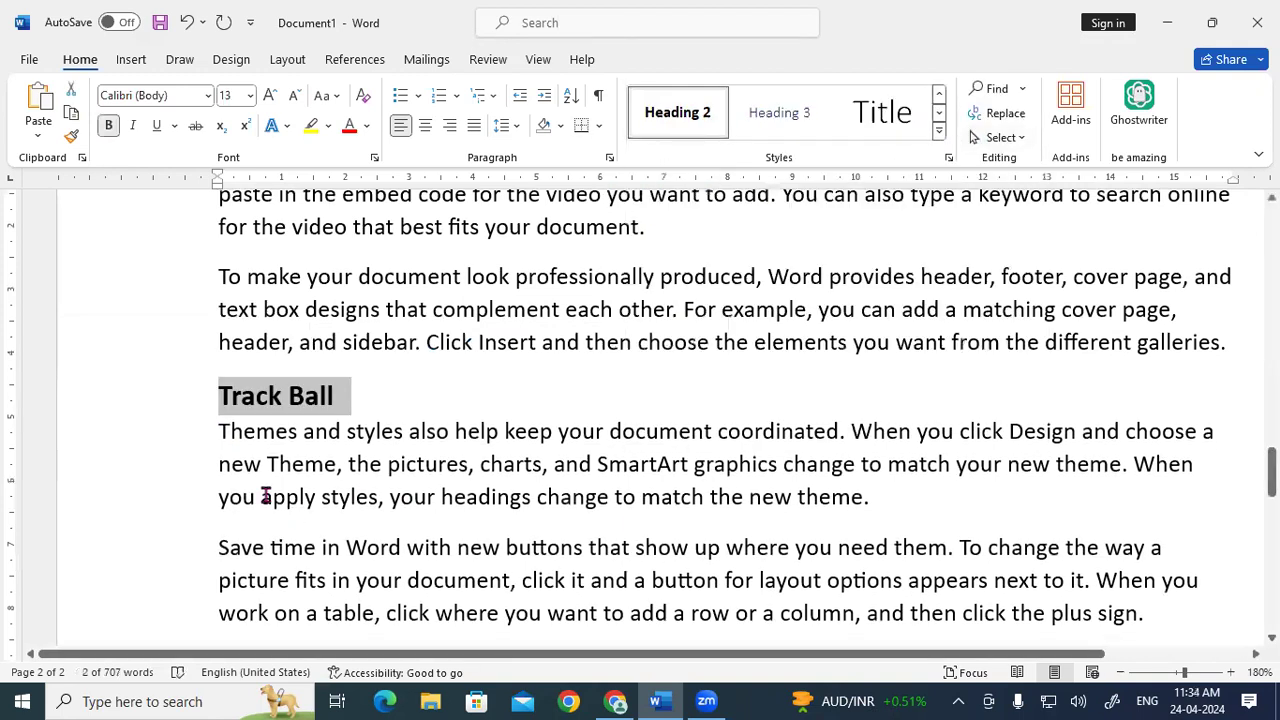
Add a "Mouse" line at the end of the document and apply the Heading 2 style to it.
{"action": "left_click_drag", "start_coordinate": [1271, 472], "coordinate": [1271, 502]}
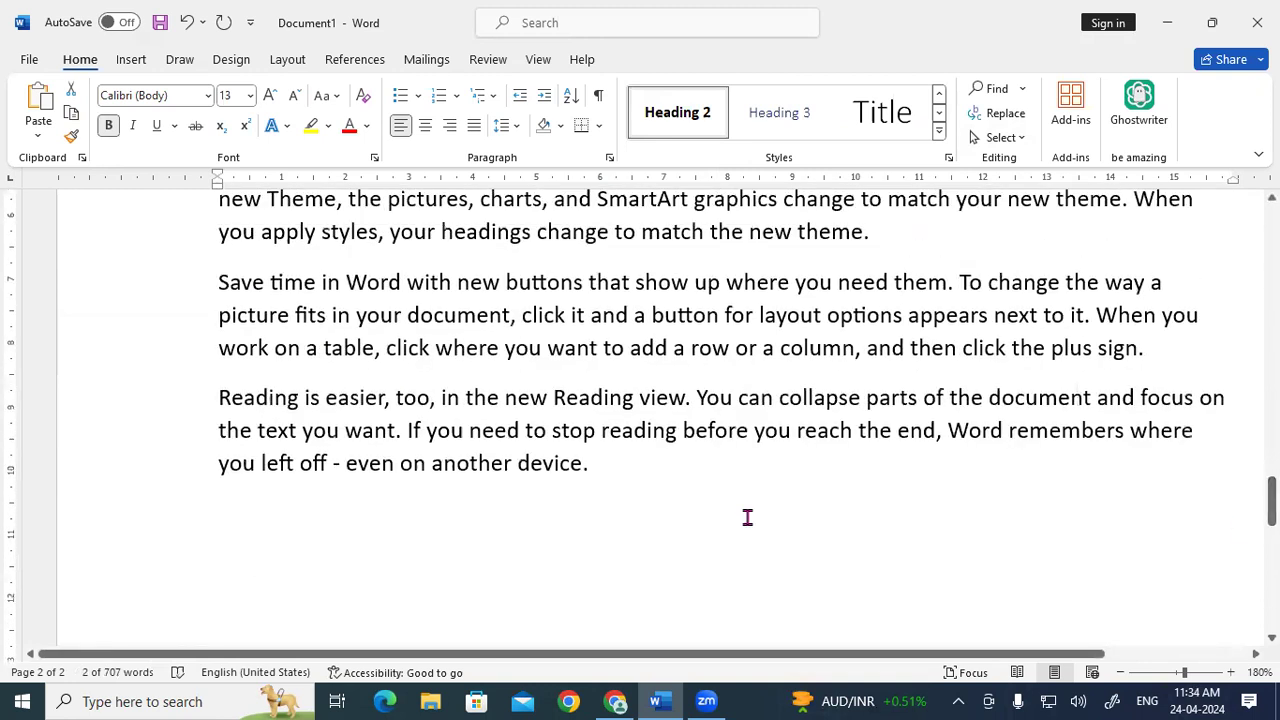
{"action": "left_click", "coordinate": [665, 476]}
{"action": "key", "text": "Return"}
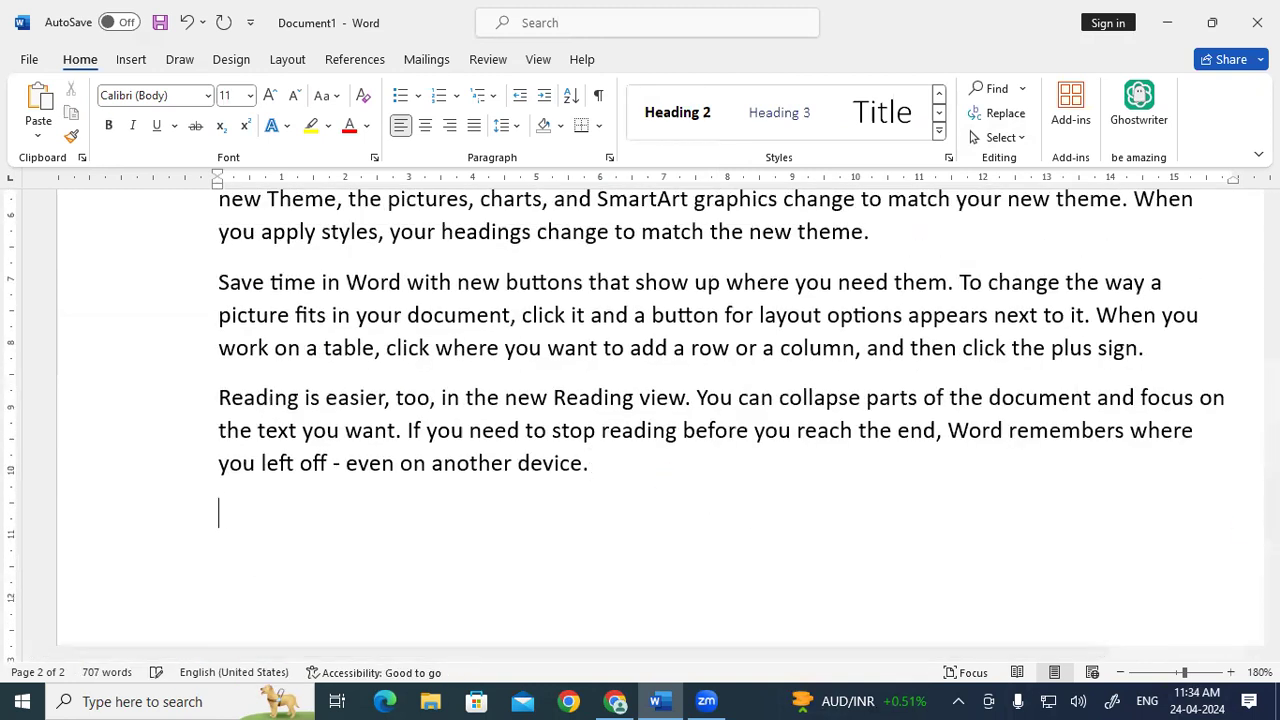
{"action": "type", "text": "Mouse"}
{"action": "left_click_drag", "start_coordinate": [308, 511], "coordinate": [217, 508]}
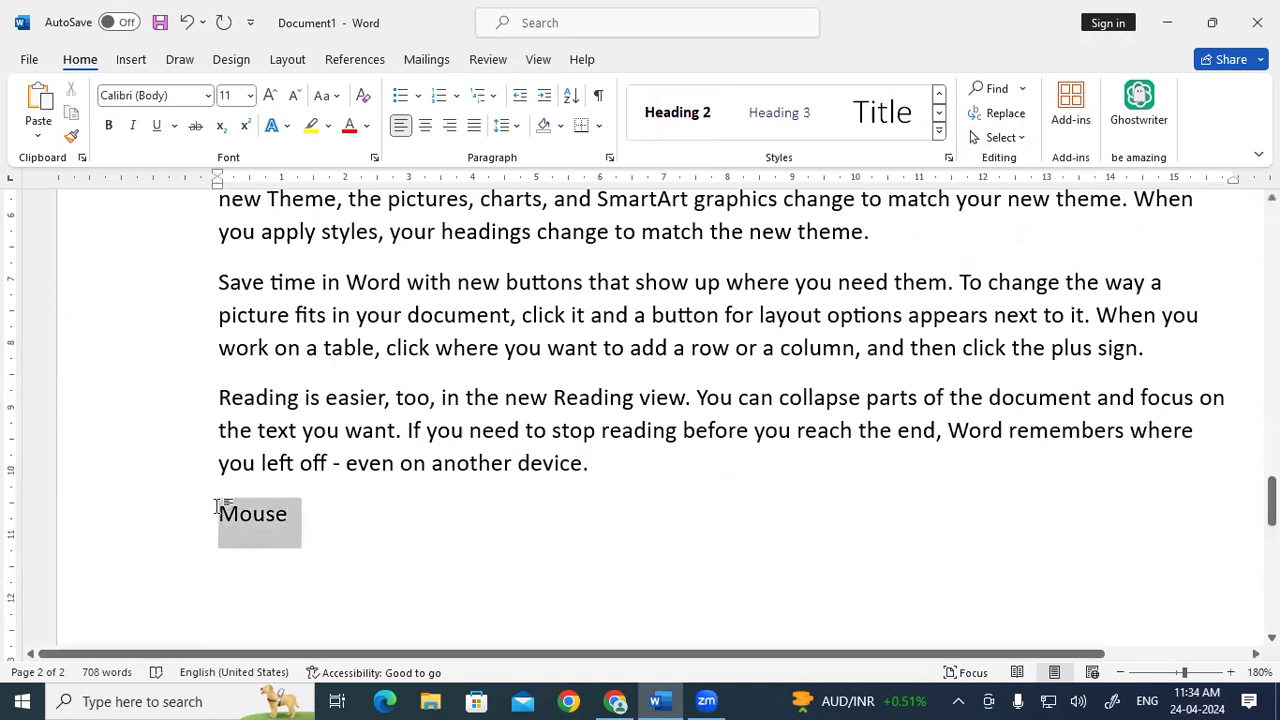
{"action": "left_click", "coordinate": [675, 120]}
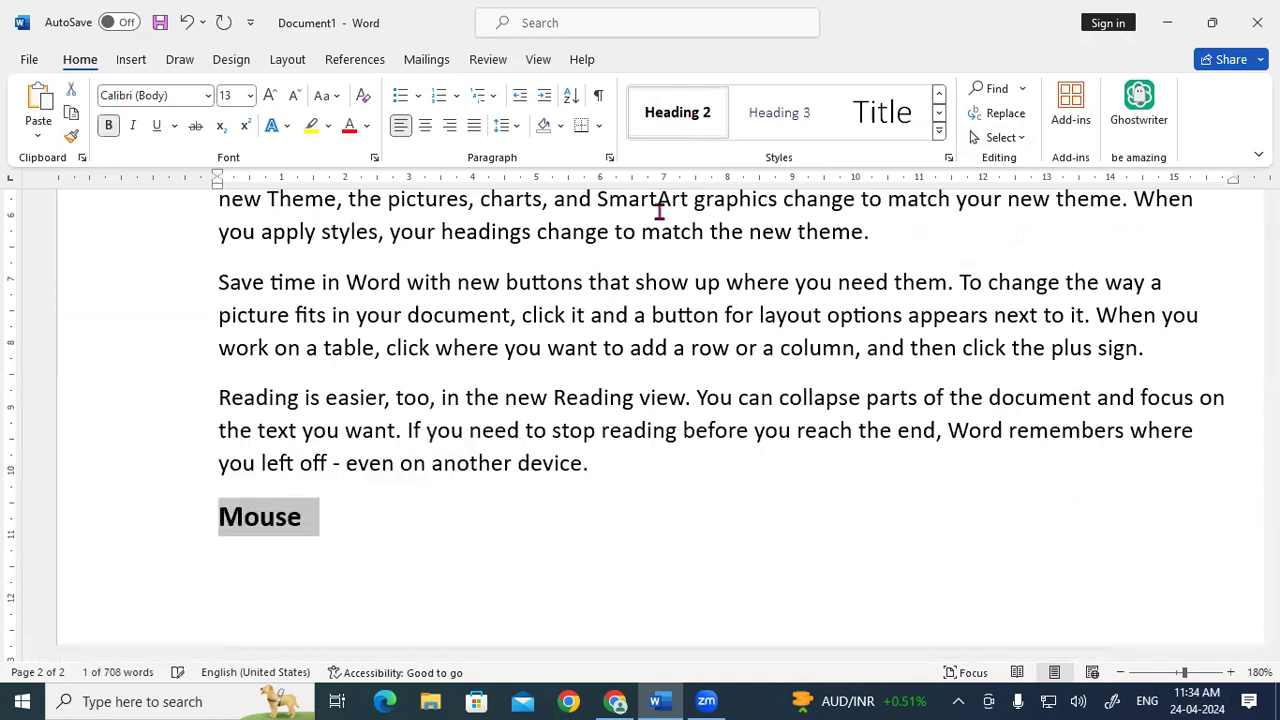
Copy the two body paragraphs above "Mouse" and paste them on a new line beneath that heading.
{"action": "left_click_drag", "start_coordinate": [605, 460], "coordinate": [230, 283]}
{"action": "key", "text": "ctrl+c"}
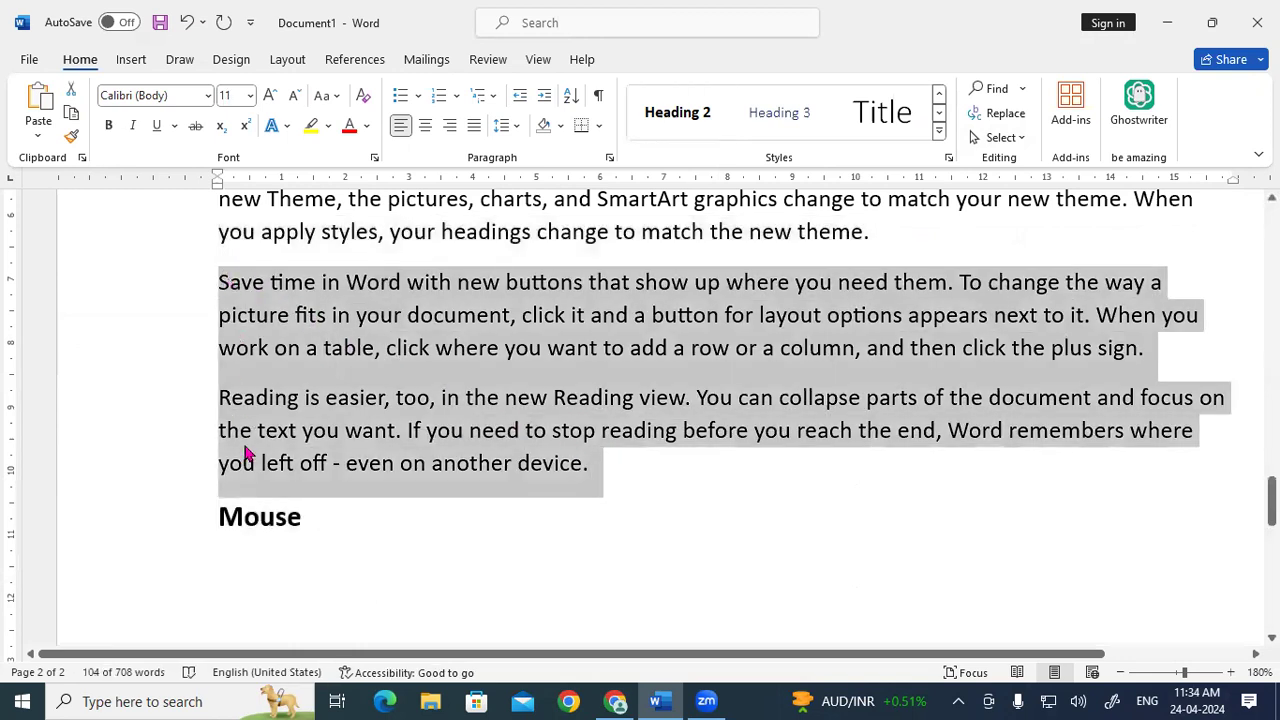
{"action": "left_click", "coordinate": [319, 532]}
{"action": "key", "text": "Return"}
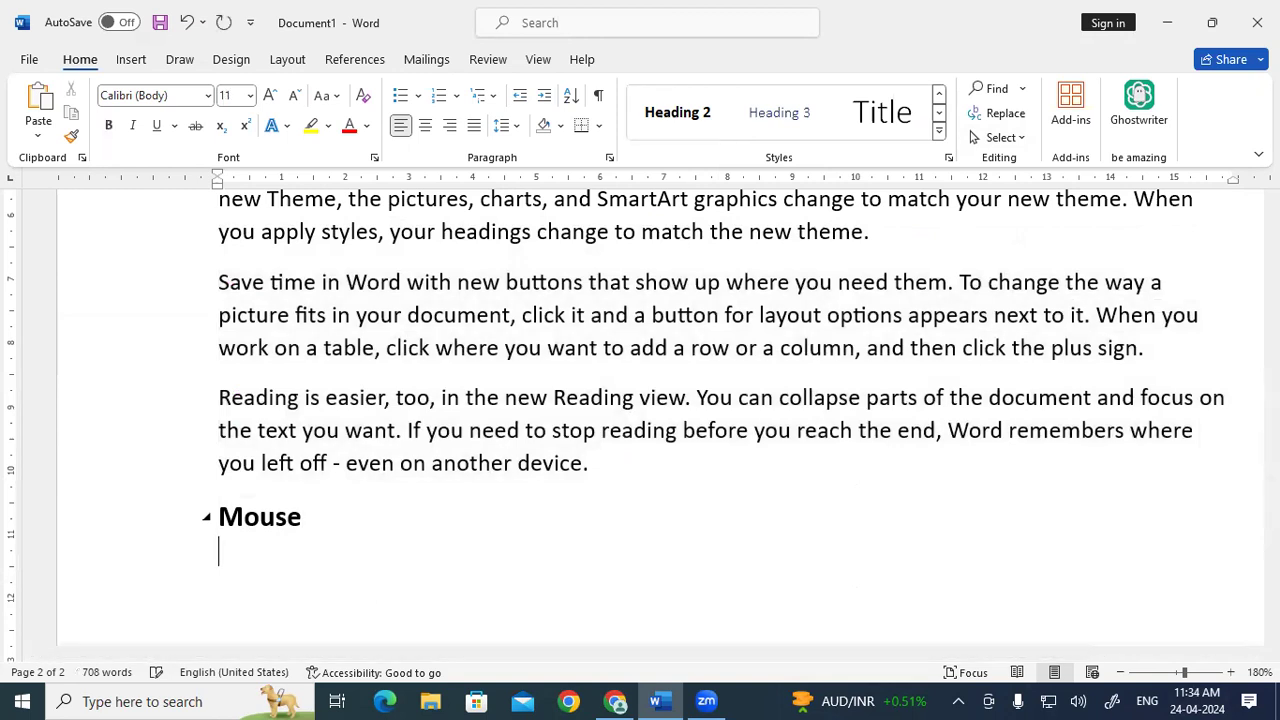
{"action": "key", "text": "ctrl+v"}
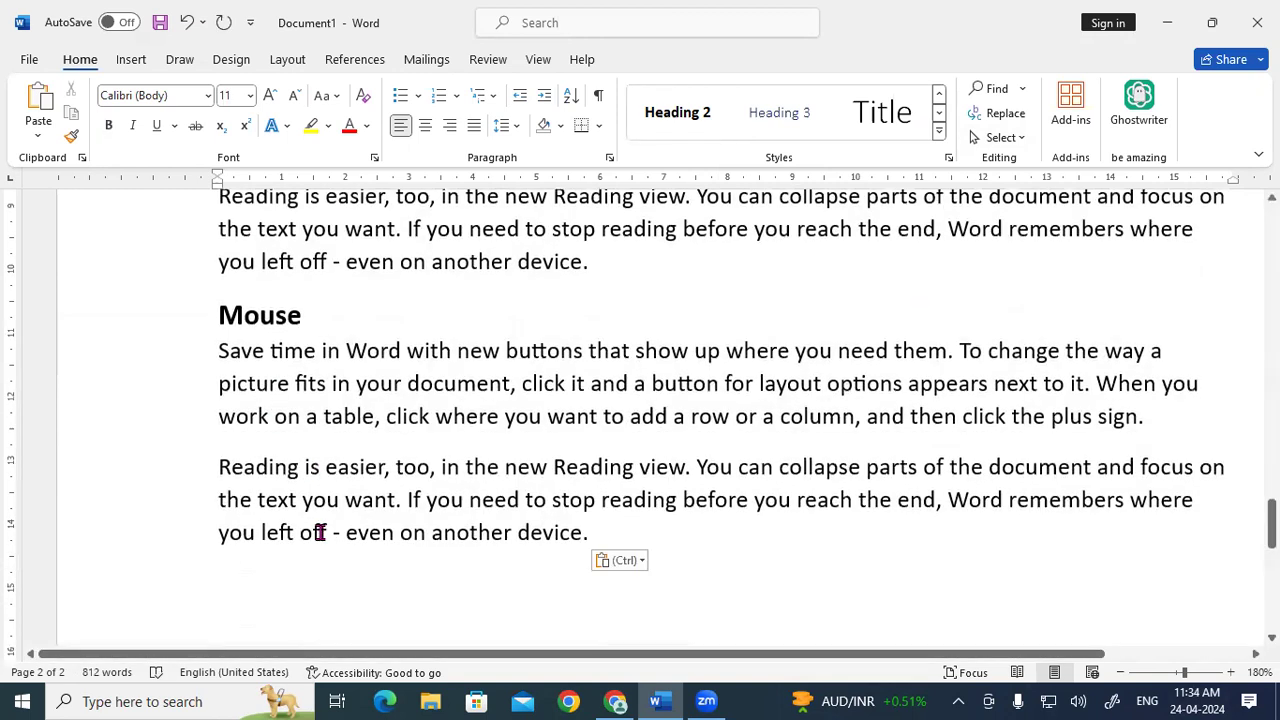
Add a "Keyboard" line after the Mouse text and apply the Heading 2 style to it.
{"action": "type", "text": "Keyboard"}
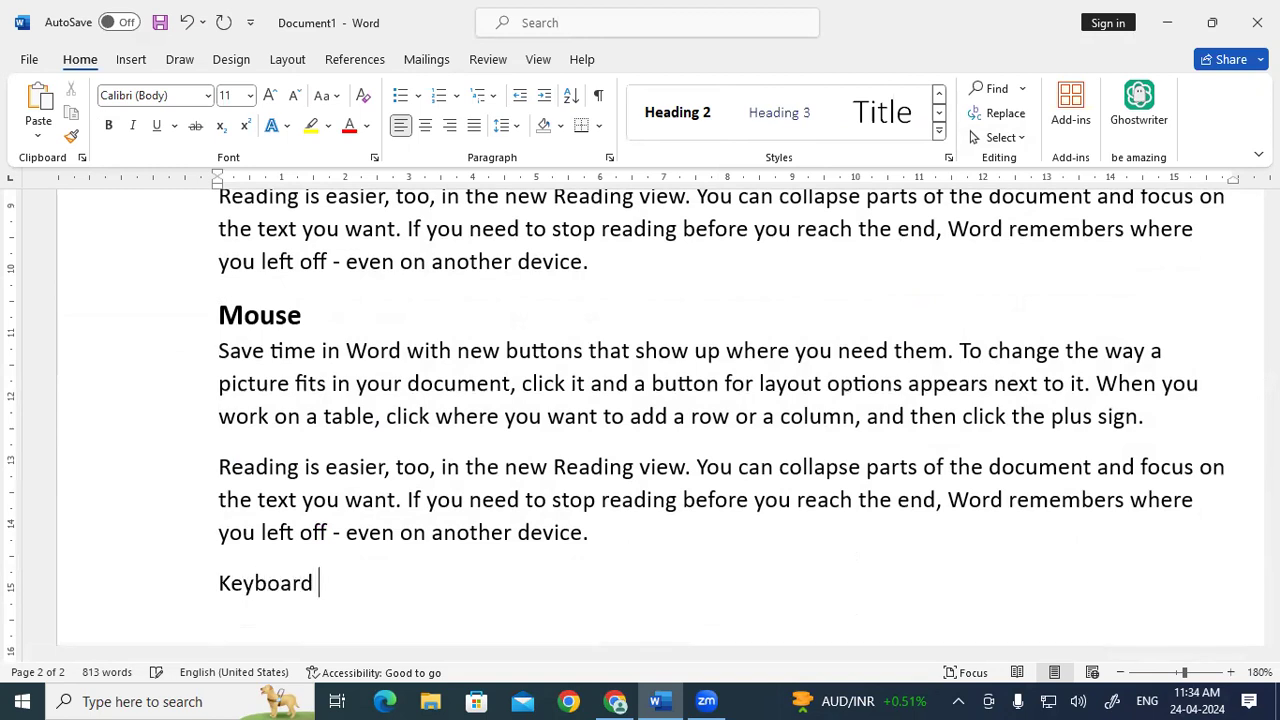
{"action": "left_click_drag", "start_coordinate": [323, 591], "coordinate": [200, 573]}
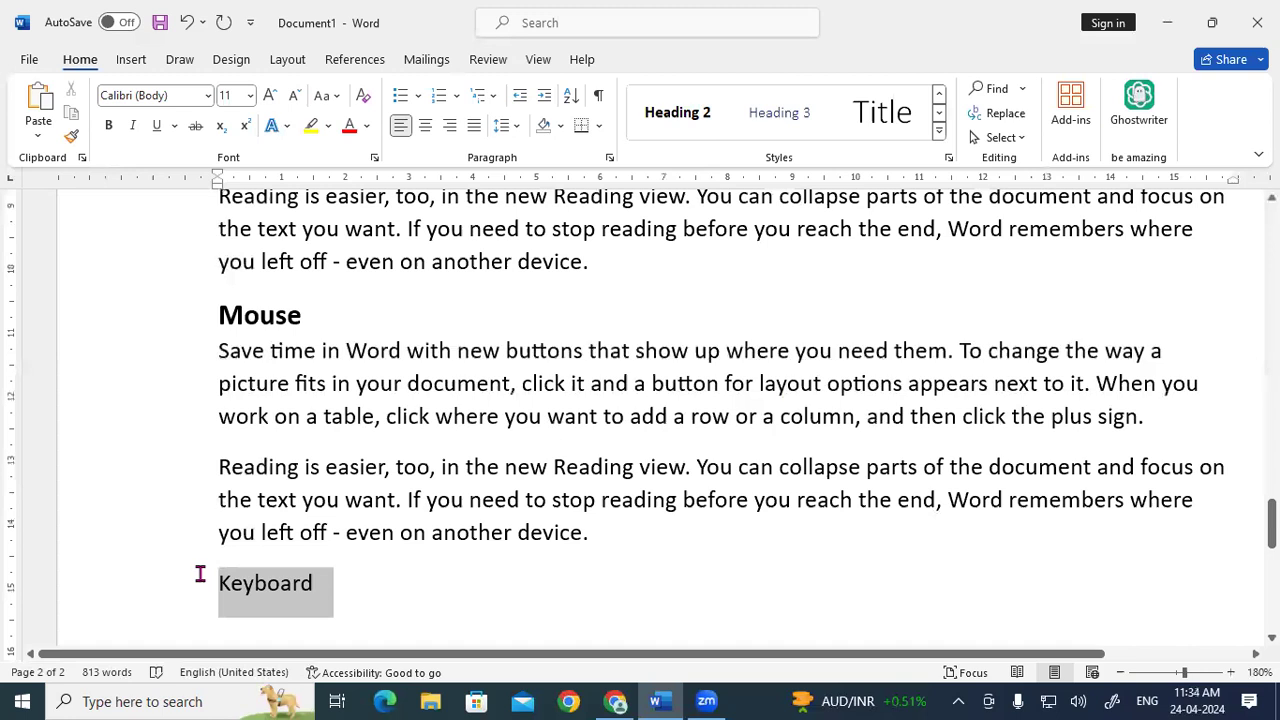
{"action": "left_click", "coordinate": [677, 112]}
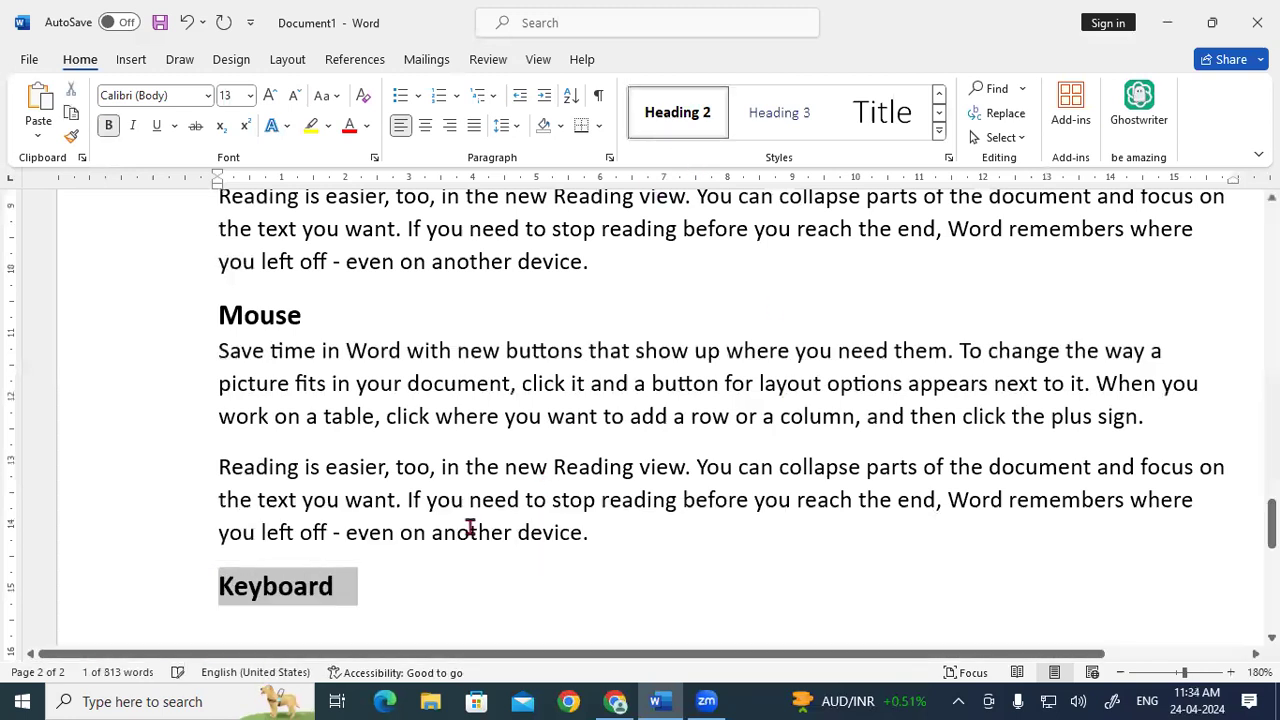
Paste the copied body paragraphs on a new line beneath the "Keyboard" heading.
{"action": "left_click", "coordinate": [398, 581]}
{"action": "key", "text": "Return"}
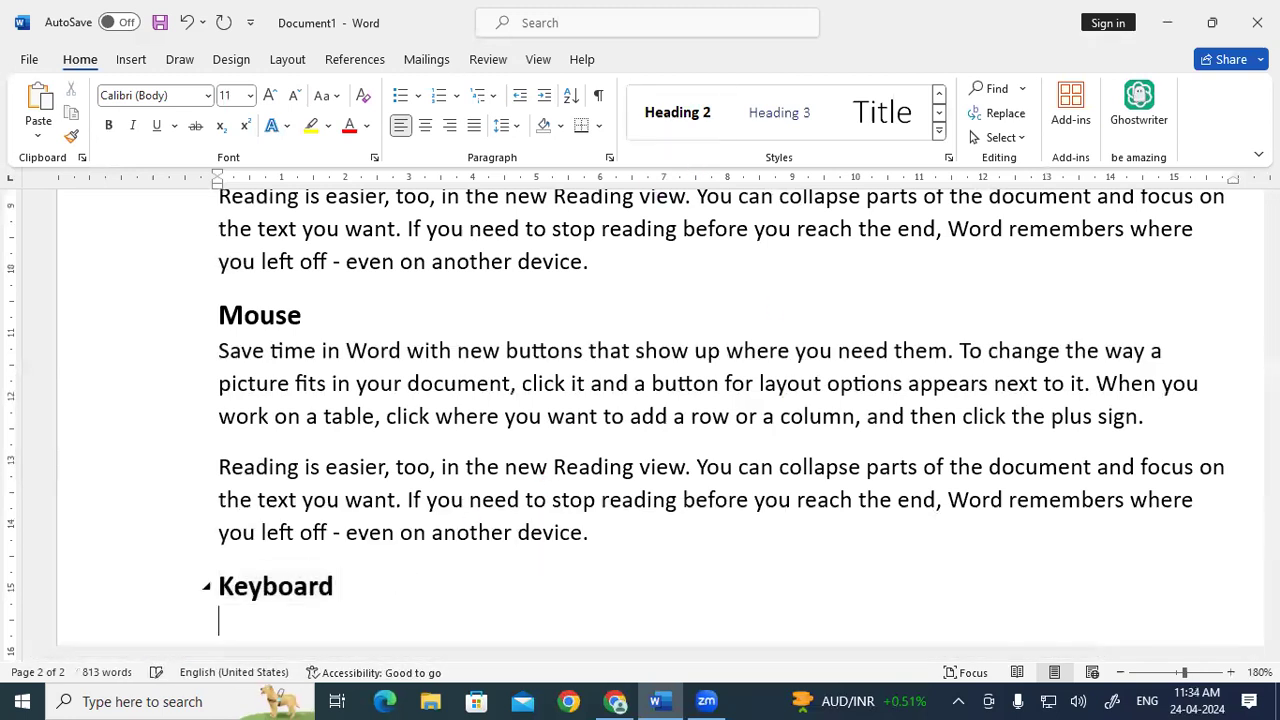
{"action": "key", "text": "ctrl+v"}
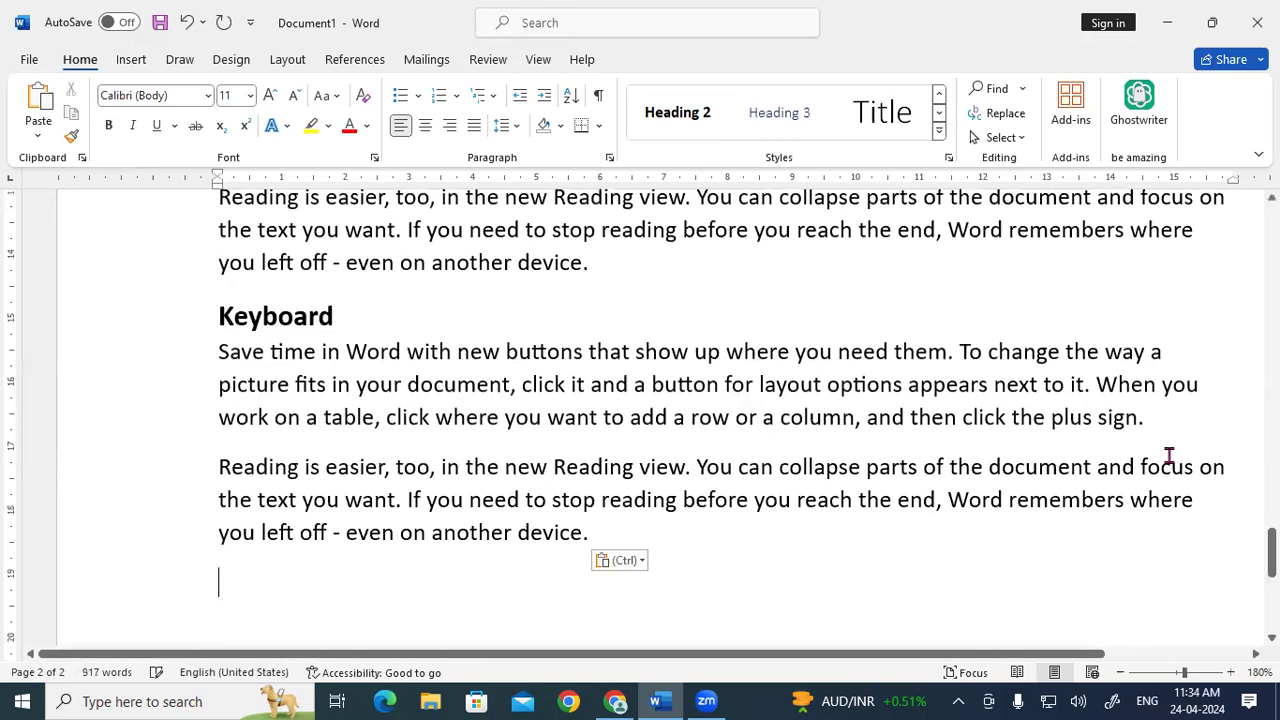
Insert a page break before the "Lesson 1 Introduction of Computer" title to create a blank first page.
{"action": "left_click_drag", "start_coordinate": [1271, 550], "coordinate": [1223, 554]}
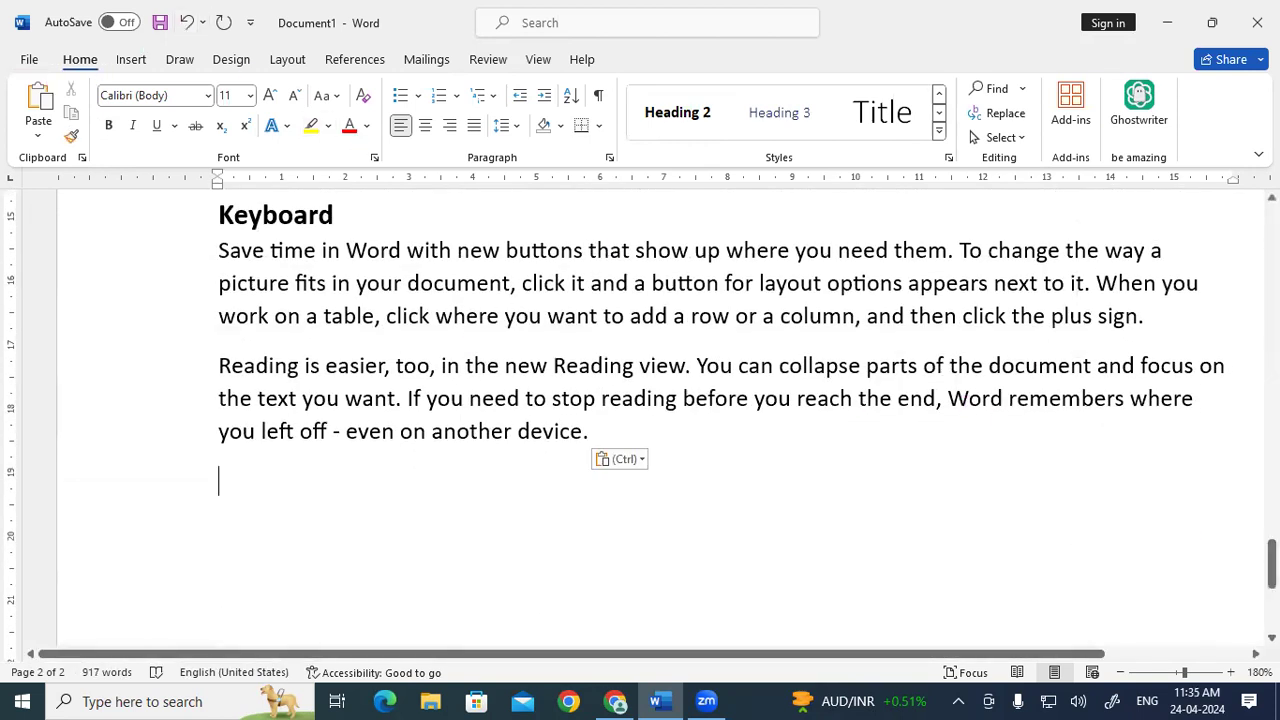
{"action": "left_click_drag", "start_coordinate": [1272, 565], "coordinate": [1272, 231]}
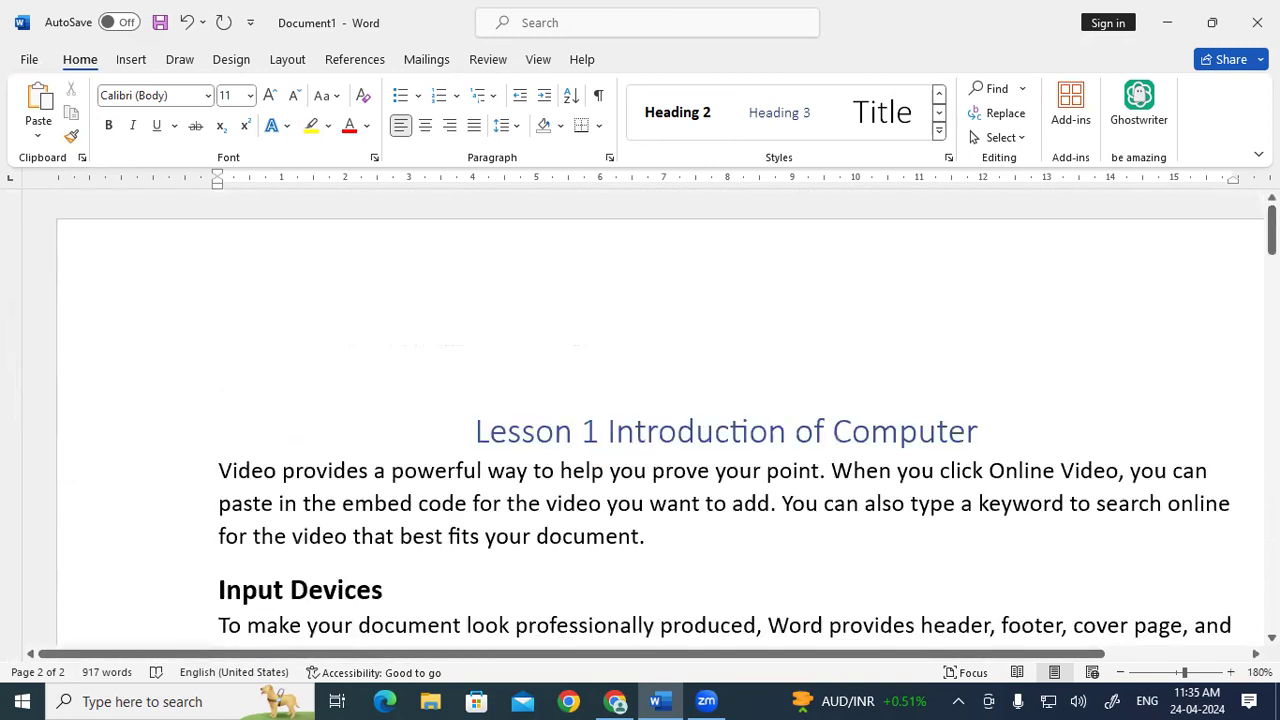
{"action": "left_click", "coordinate": [418, 412]}
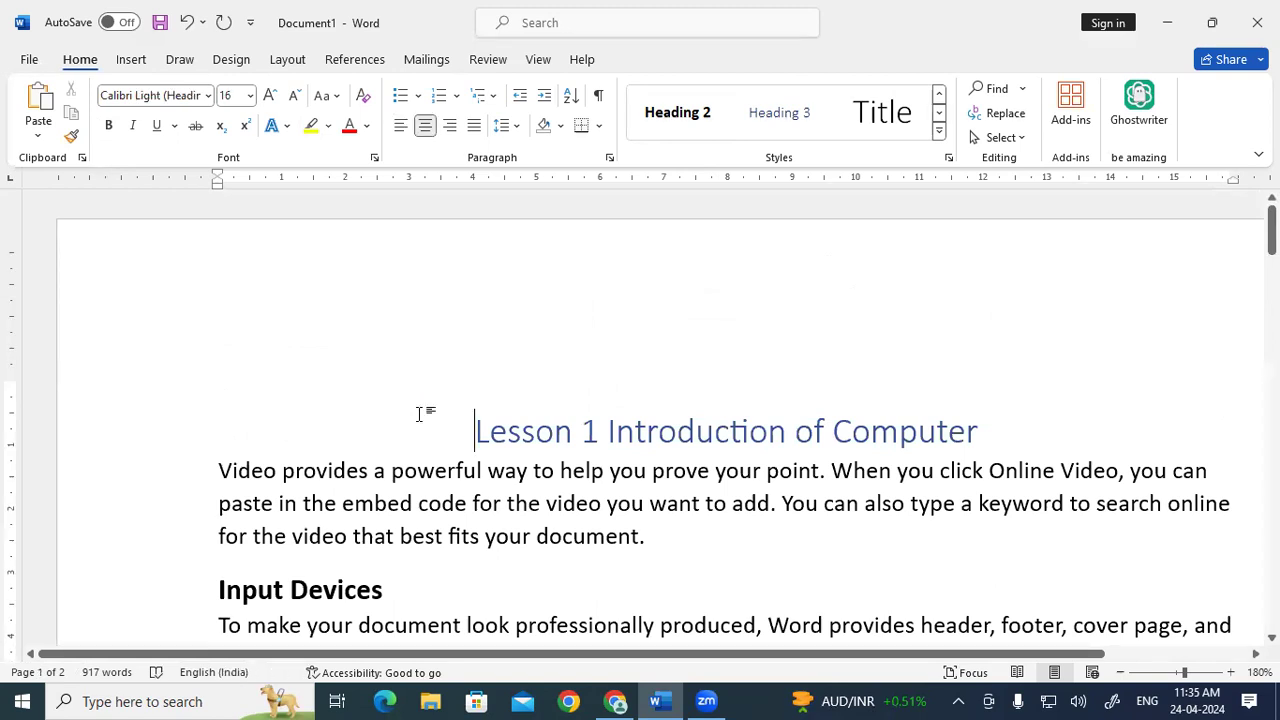
{"action": "scroll", "coordinate": [420, 415], "scroll_direction": "up", "scroll_amount": 2}
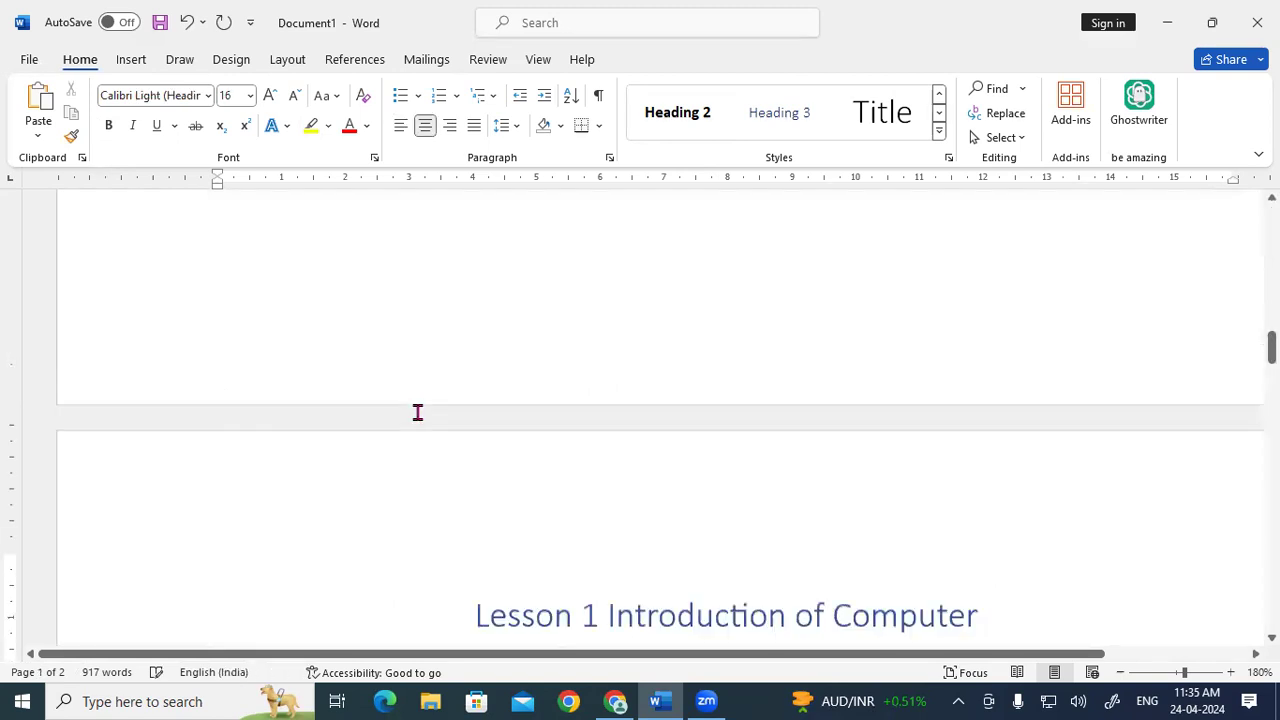
{"action": "scroll", "coordinate": [417, 412], "scroll_direction": "down", "scroll_amount": 1}
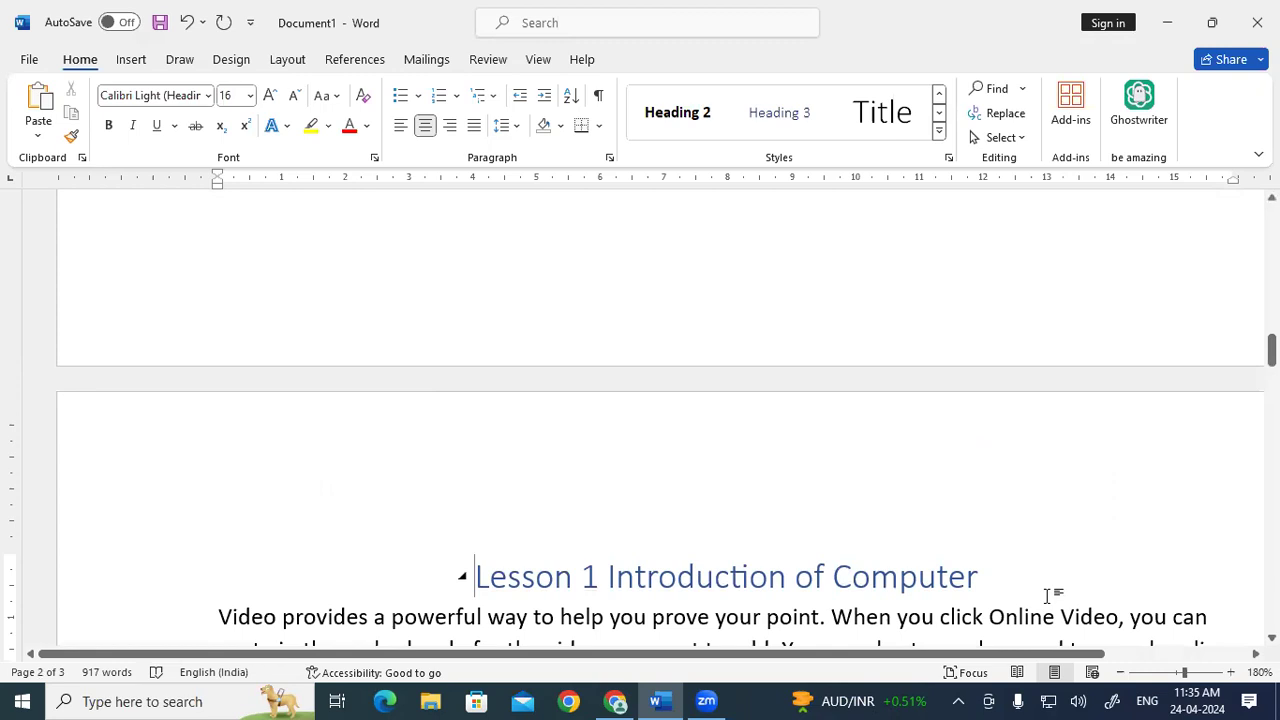
Insert the built-in Automatic Table 1 table of contents at the very start of the document.
{"action": "key", "text": "ctrl+Home"}
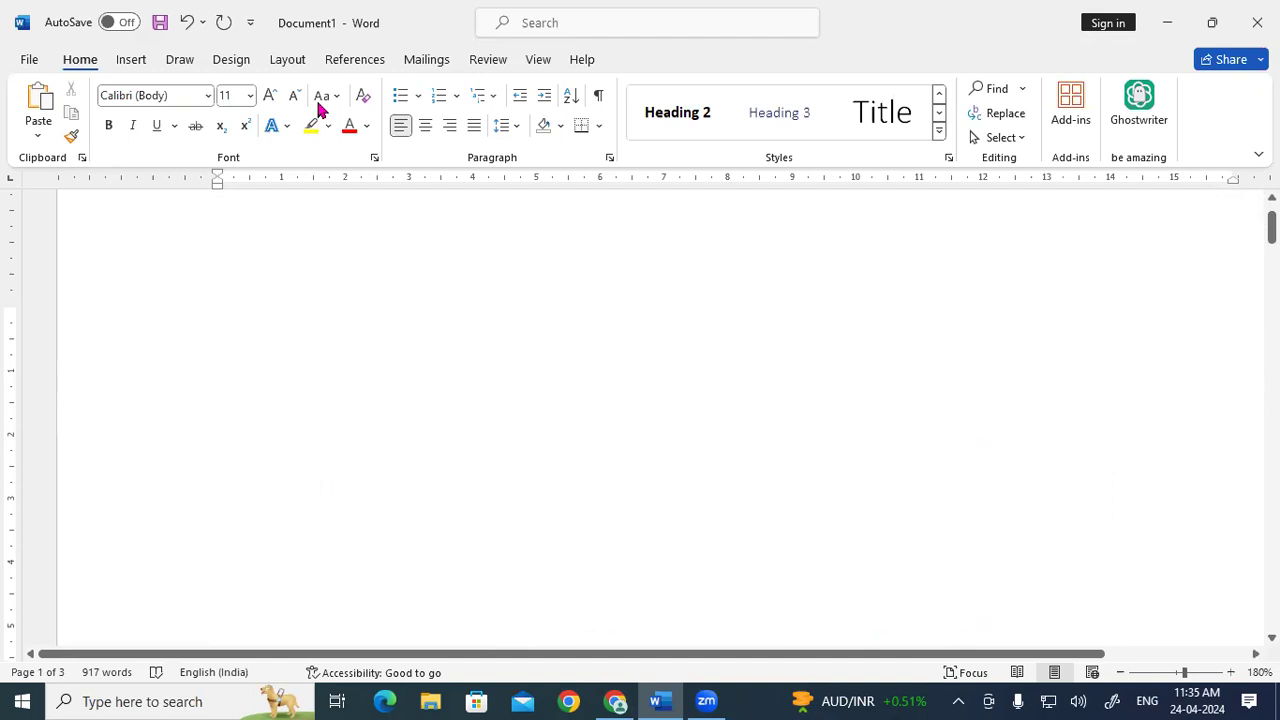
{"action": "left_click", "coordinate": [340, 63]}
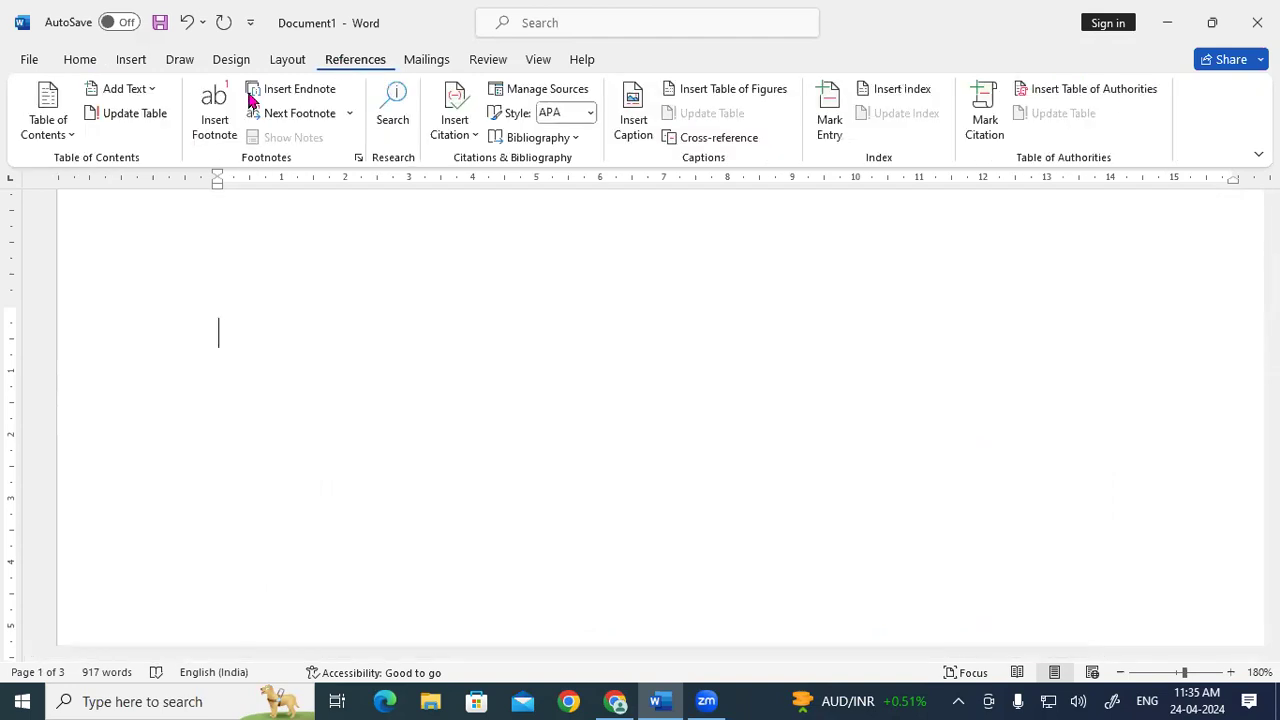
{"action": "left_click", "coordinate": [57, 124]}
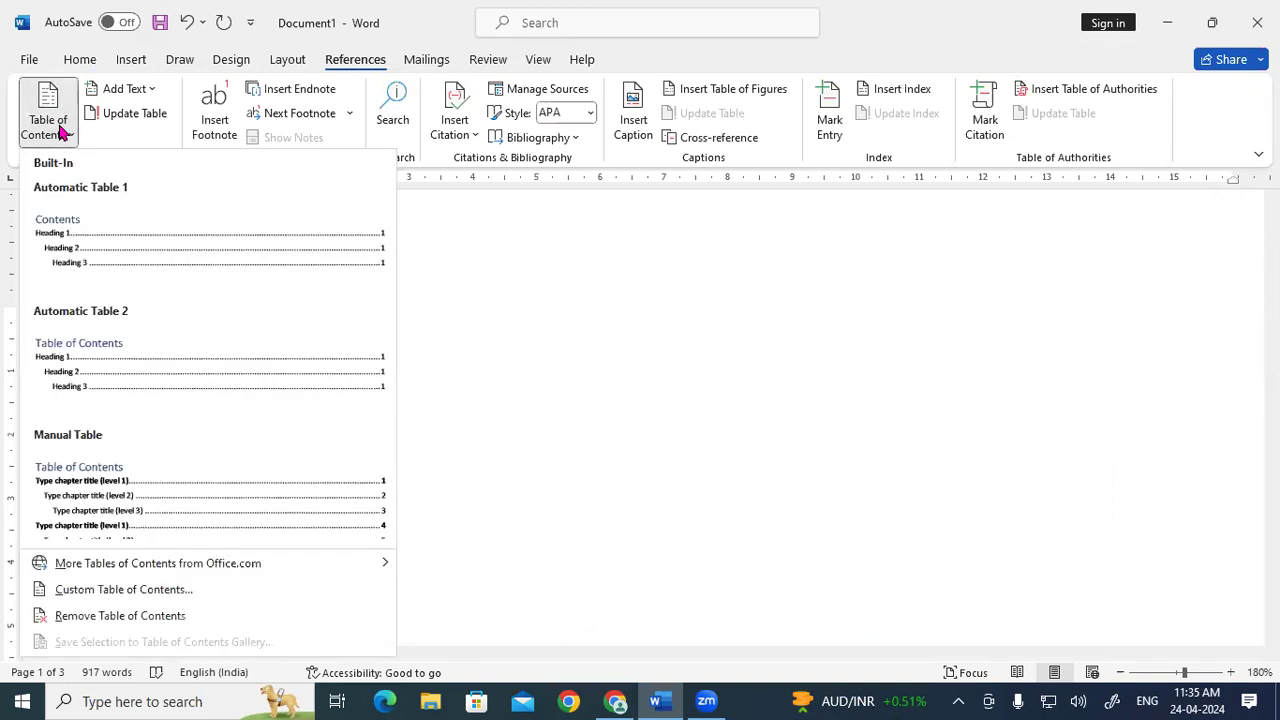
{"action": "left_click", "coordinate": [78, 252]}
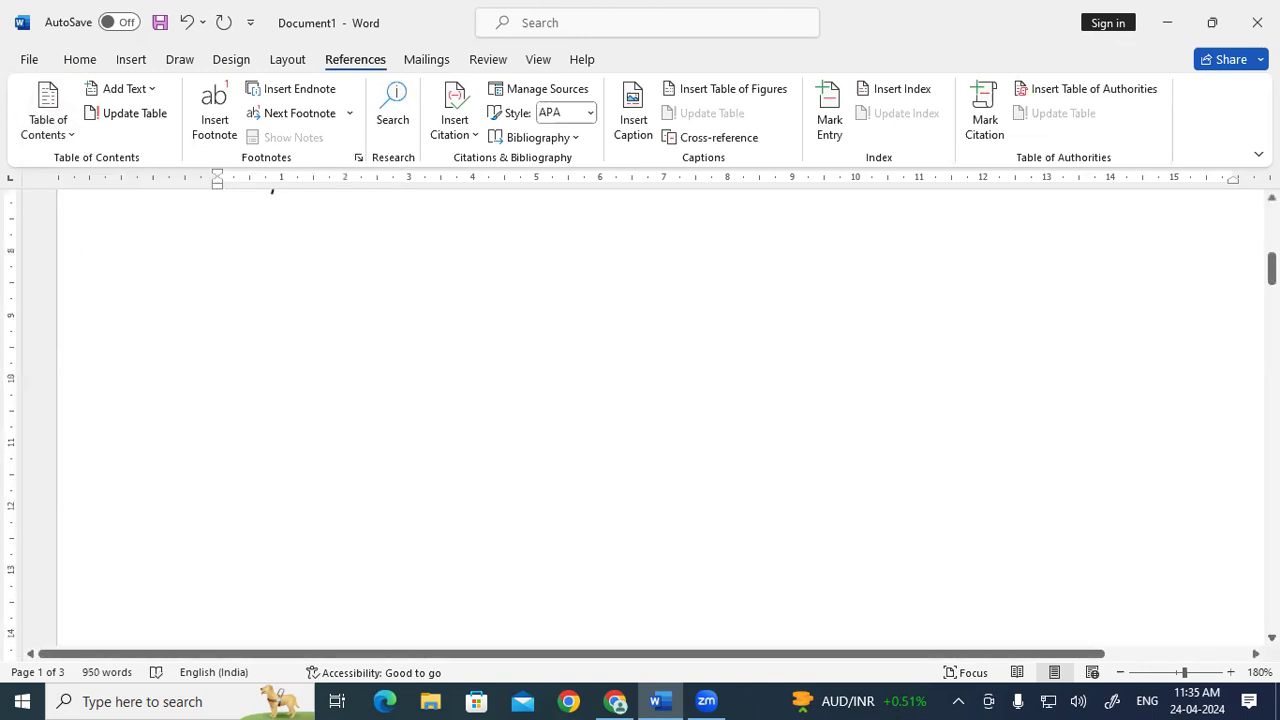
{"action": "left_click_drag", "start_coordinate": [1272, 270], "coordinate": [1272, 237]}
{"action": "left_click", "coordinate": [893, 584]}
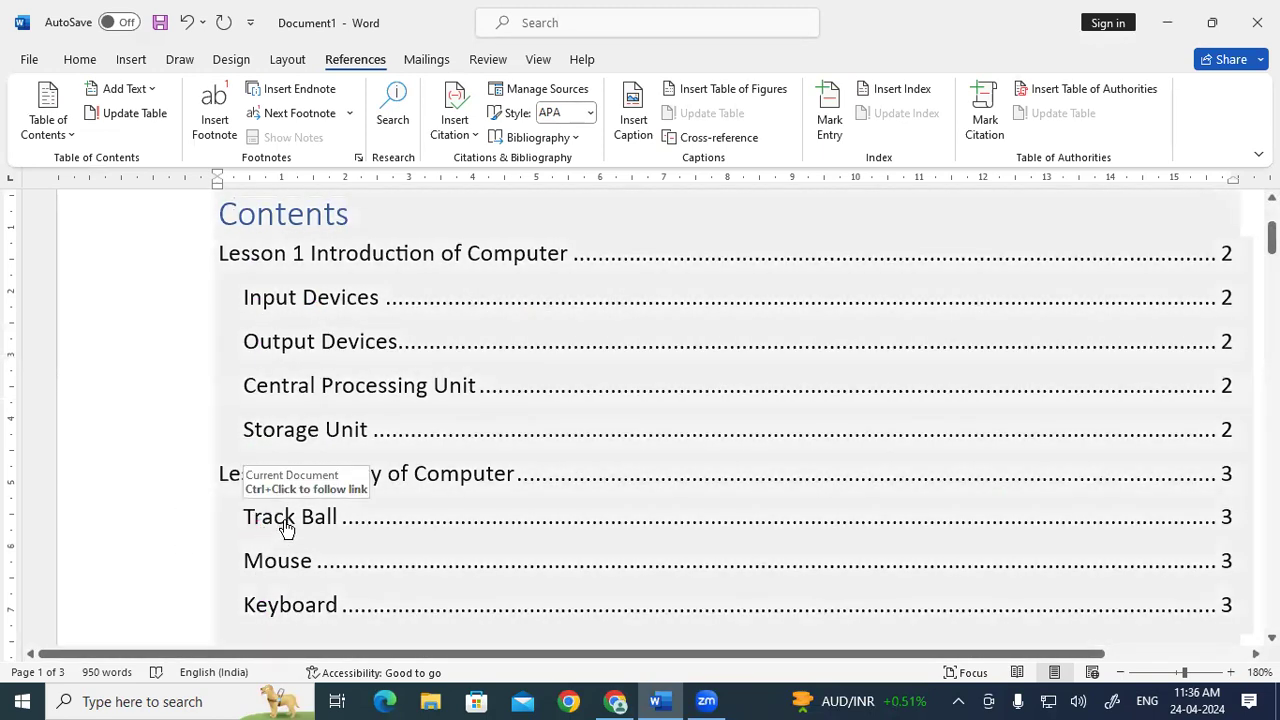
Follow the "Track Ball" and "Storage Unit" entries in the table of contents to their headings.
{"action": "left_click", "coordinate": [286, 518]}
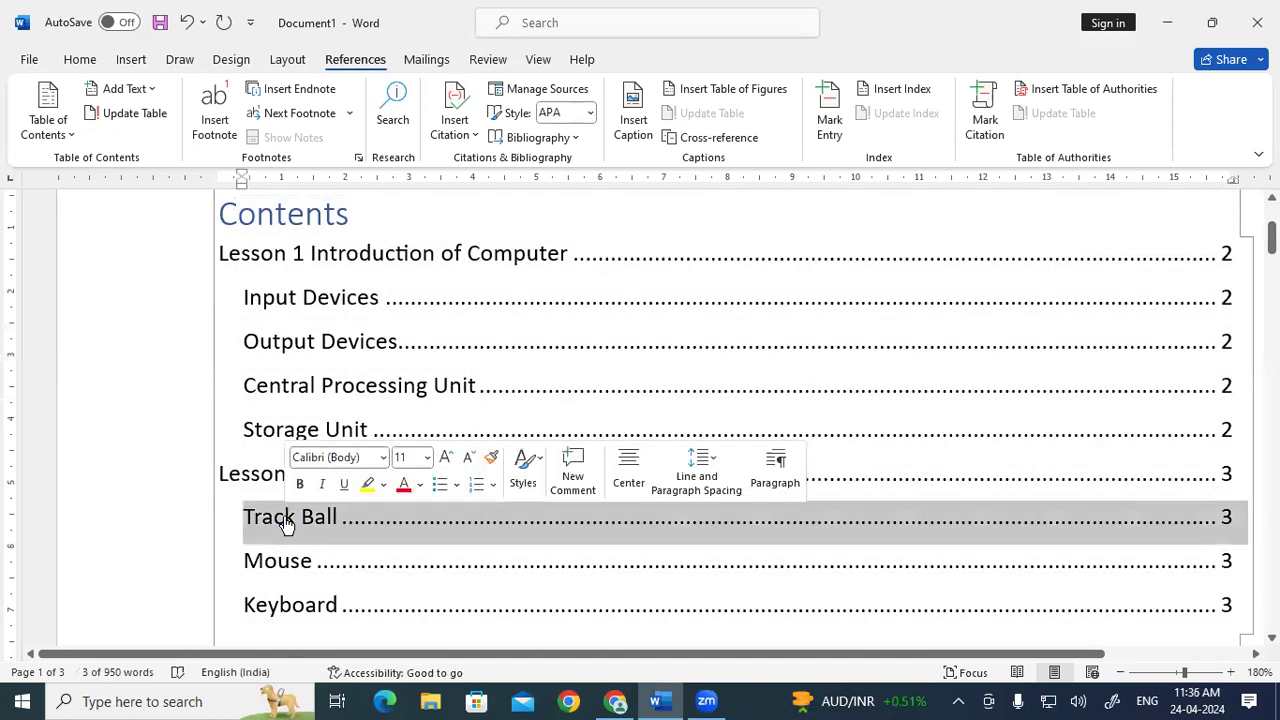
{"action": "left_click", "coordinate": [285, 517], "text": "ctrl"}
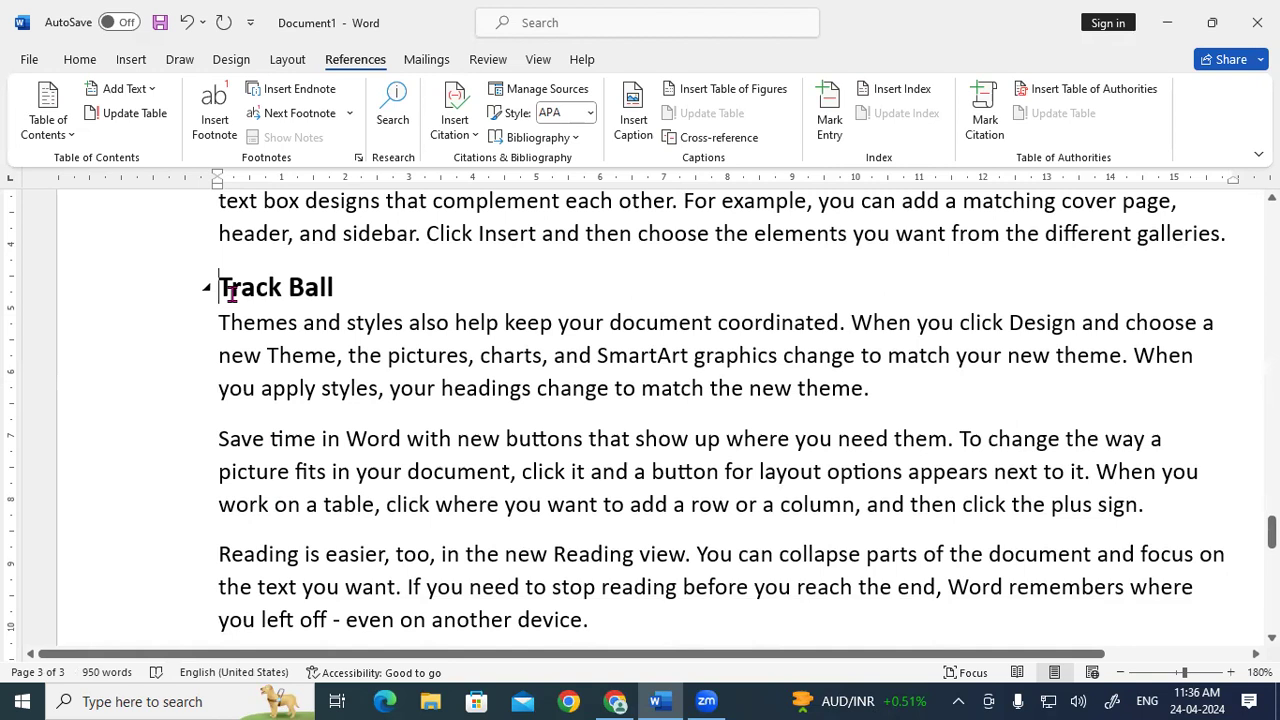
{"action": "key", "text": "ctrl+Home"}
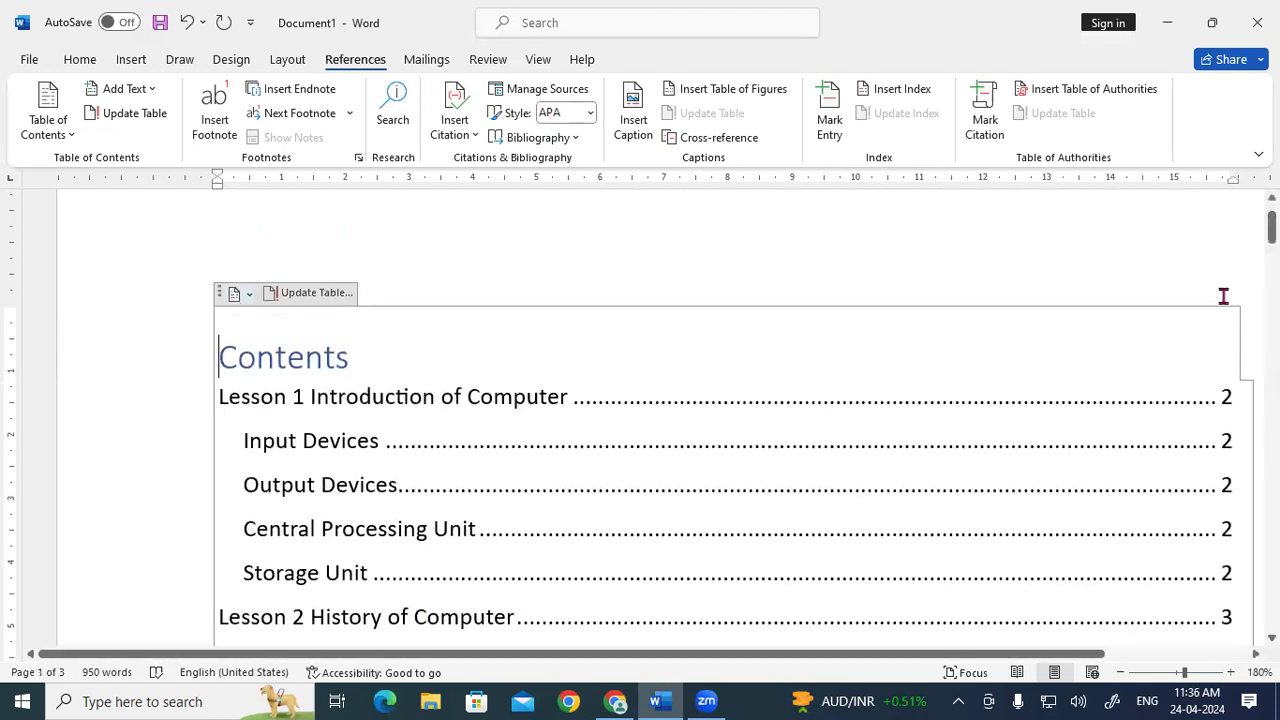
{"action": "triple_click", "coordinate": [297, 583]}
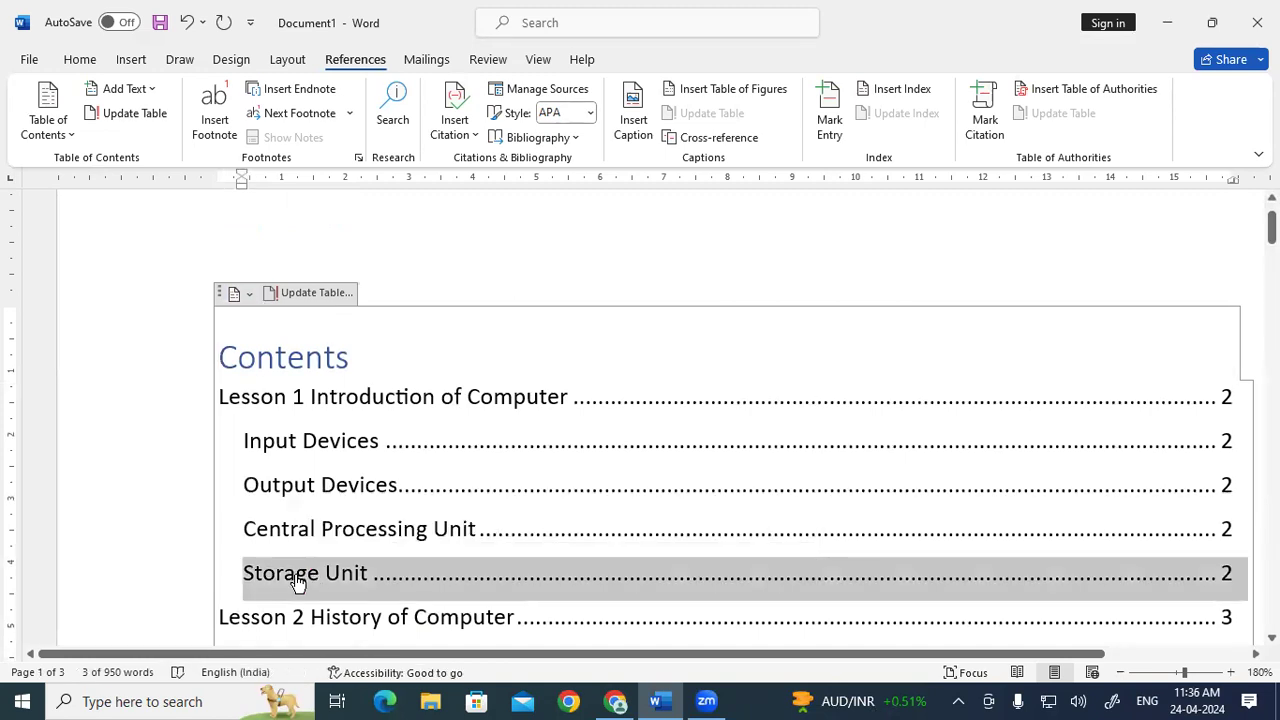
{"action": "left_click", "coordinate": [295, 580], "text": "ctrl"}
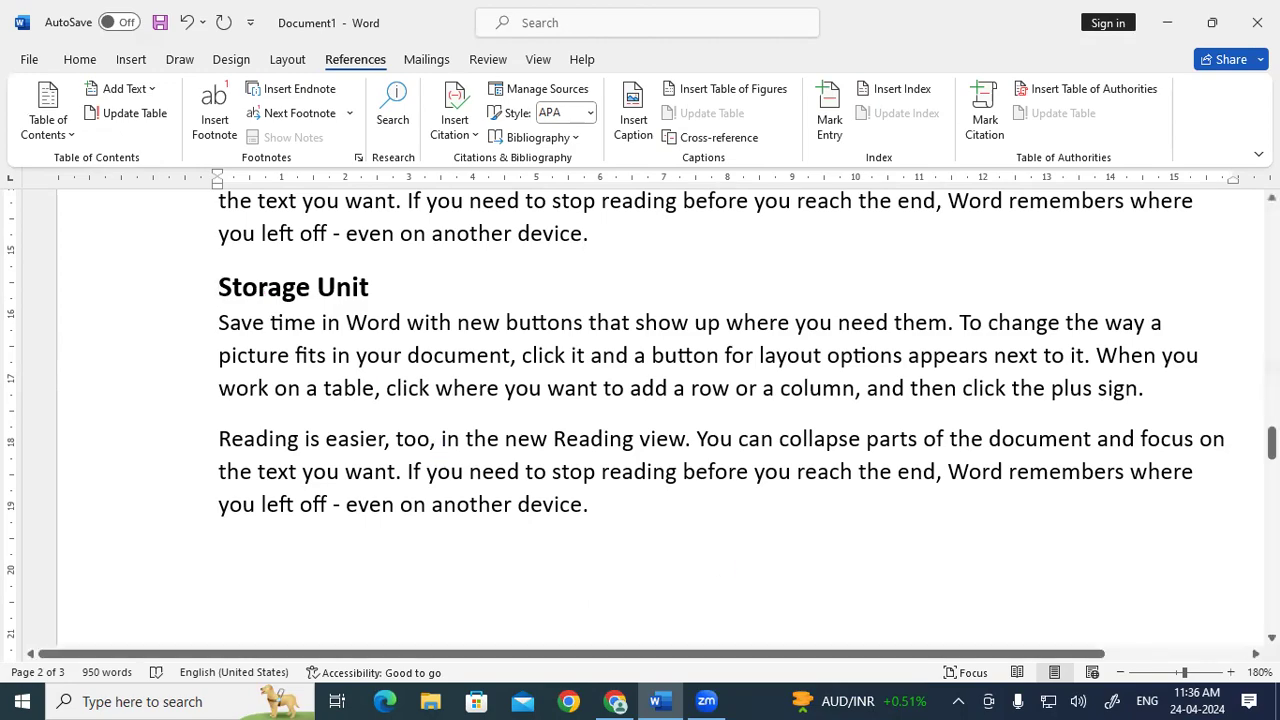
Add a "MICR" line after the Storage Unit text and apply the Heading 2 style to it.
{"action": "left_click_drag", "start_coordinate": [1272, 442], "coordinate": [1234, 445]}
{"action": "left_click", "coordinate": [668, 399]}
{"action": "key", "text": "Return"}
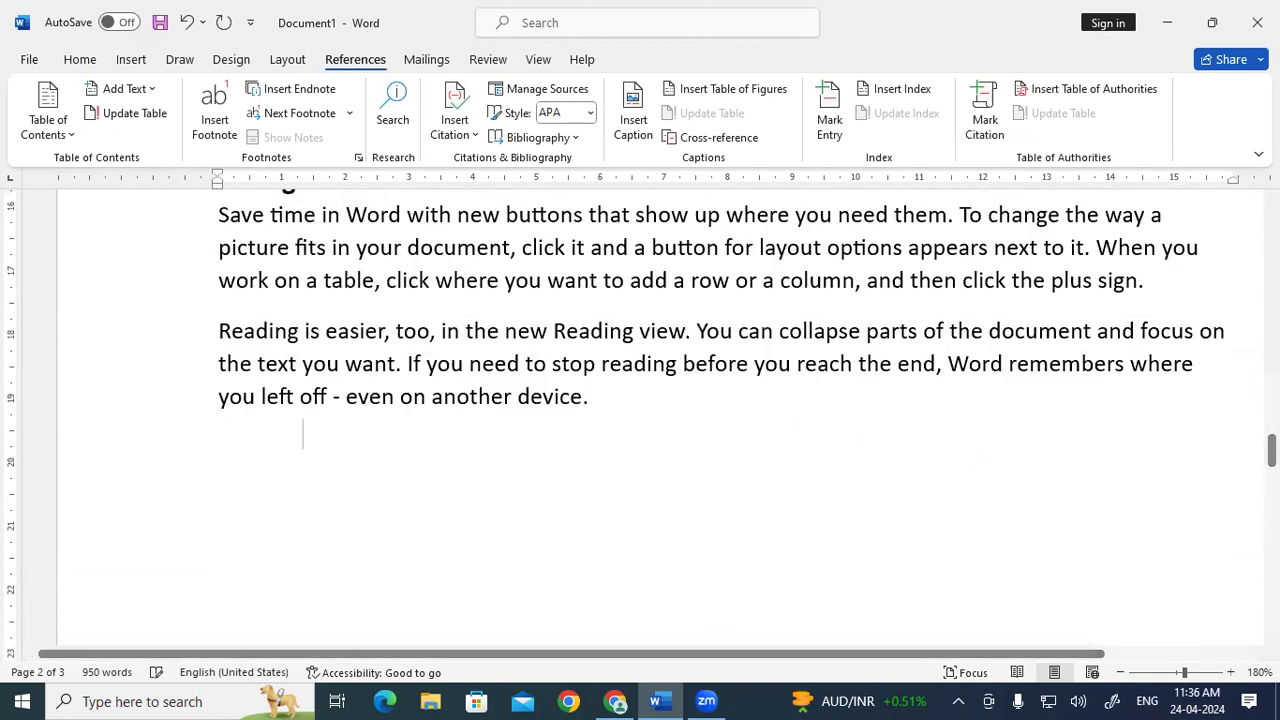
{"action": "type", "text": "MI"}
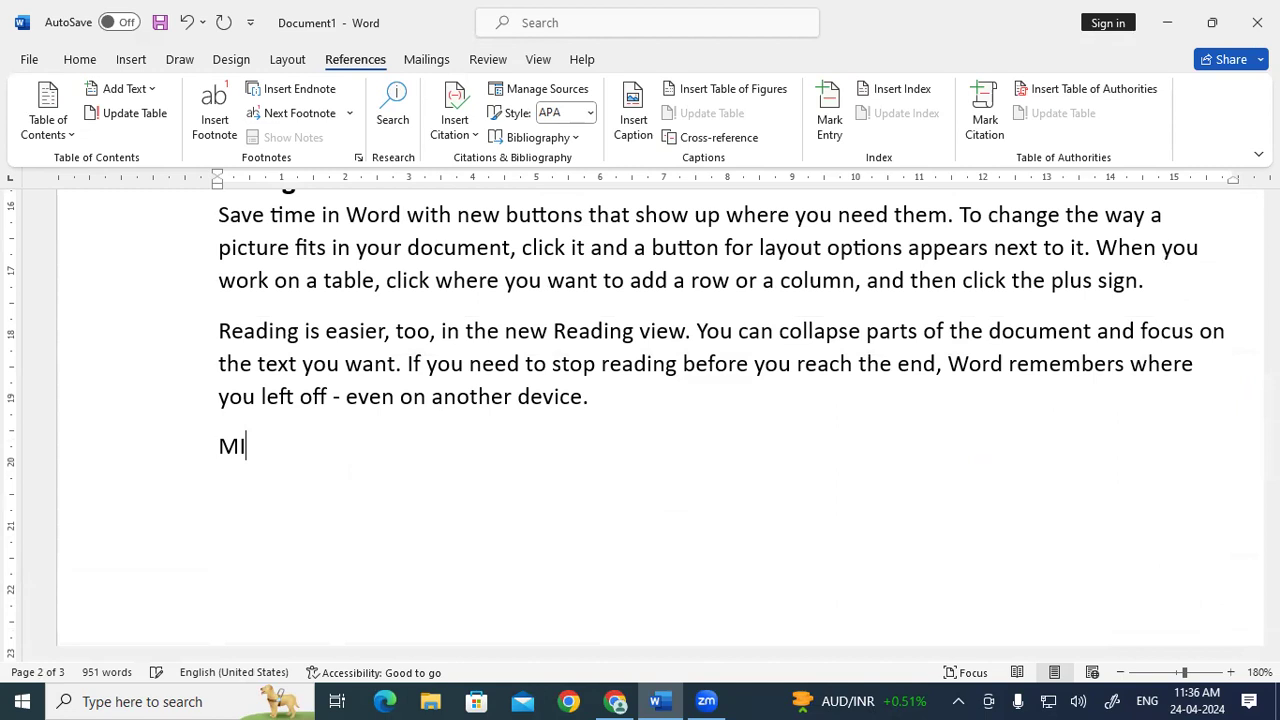
{"action": "type", "text": "CR"}
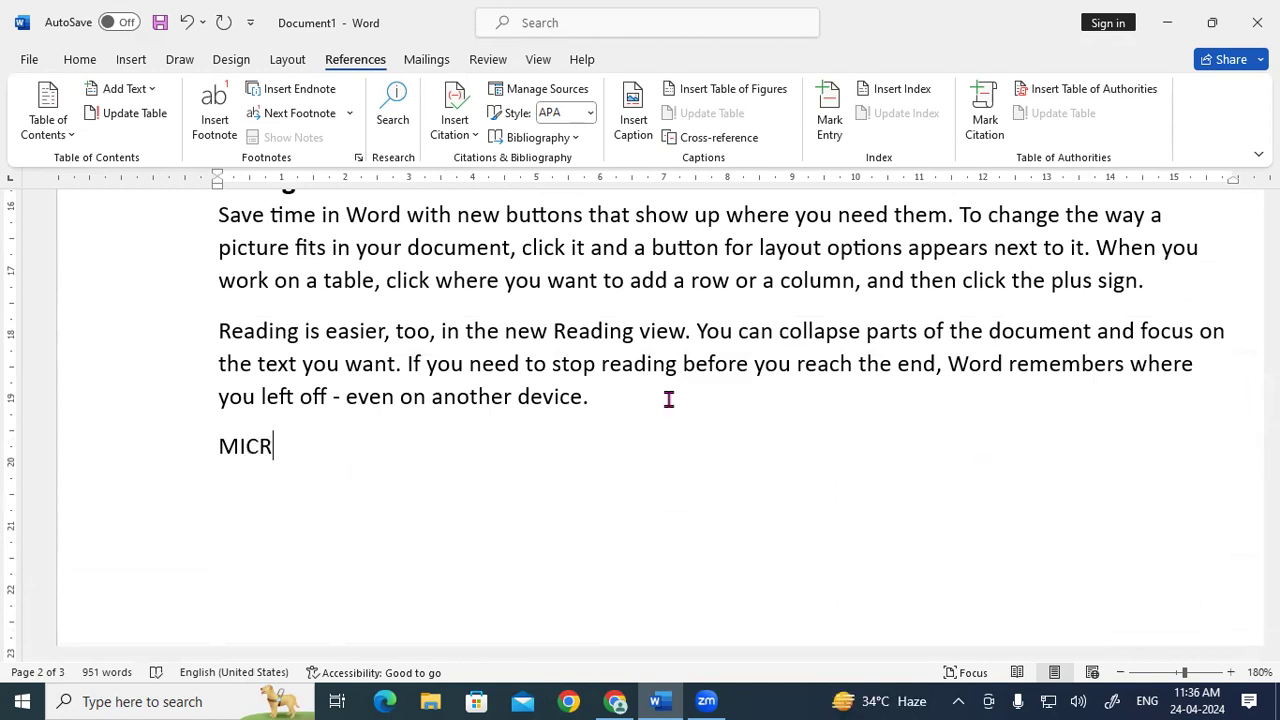
{"action": "left_click_drag", "start_coordinate": [294, 451], "coordinate": [217, 446]}
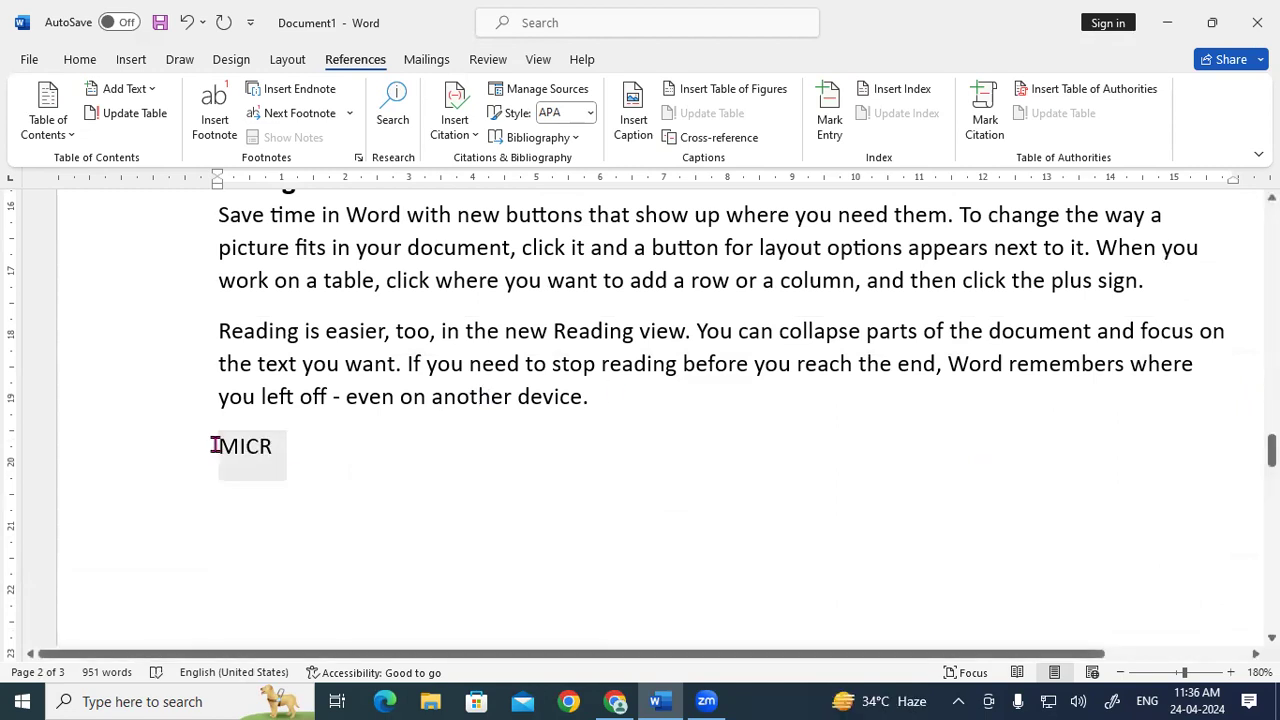
{"action": "left_click", "coordinate": [84, 62]}
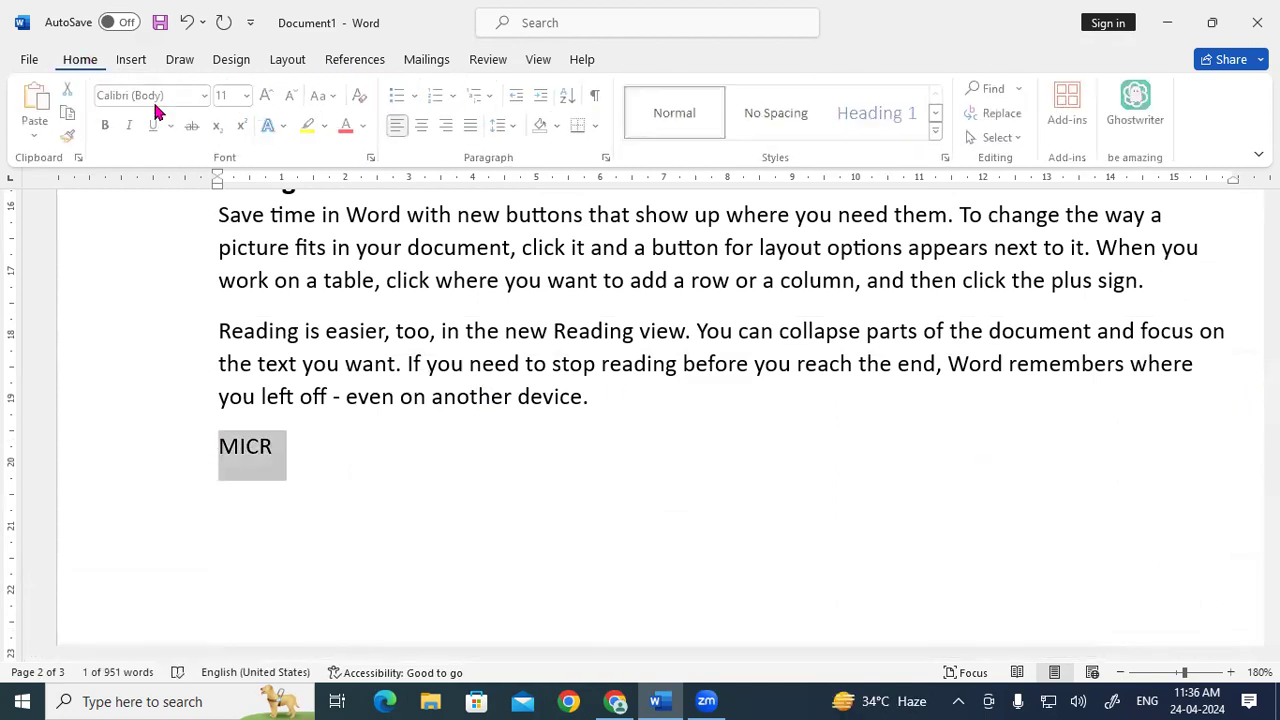
{"action": "left_click", "coordinate": [940, 133]}
{"action": "left_click", "coordinate": [980, 111]}
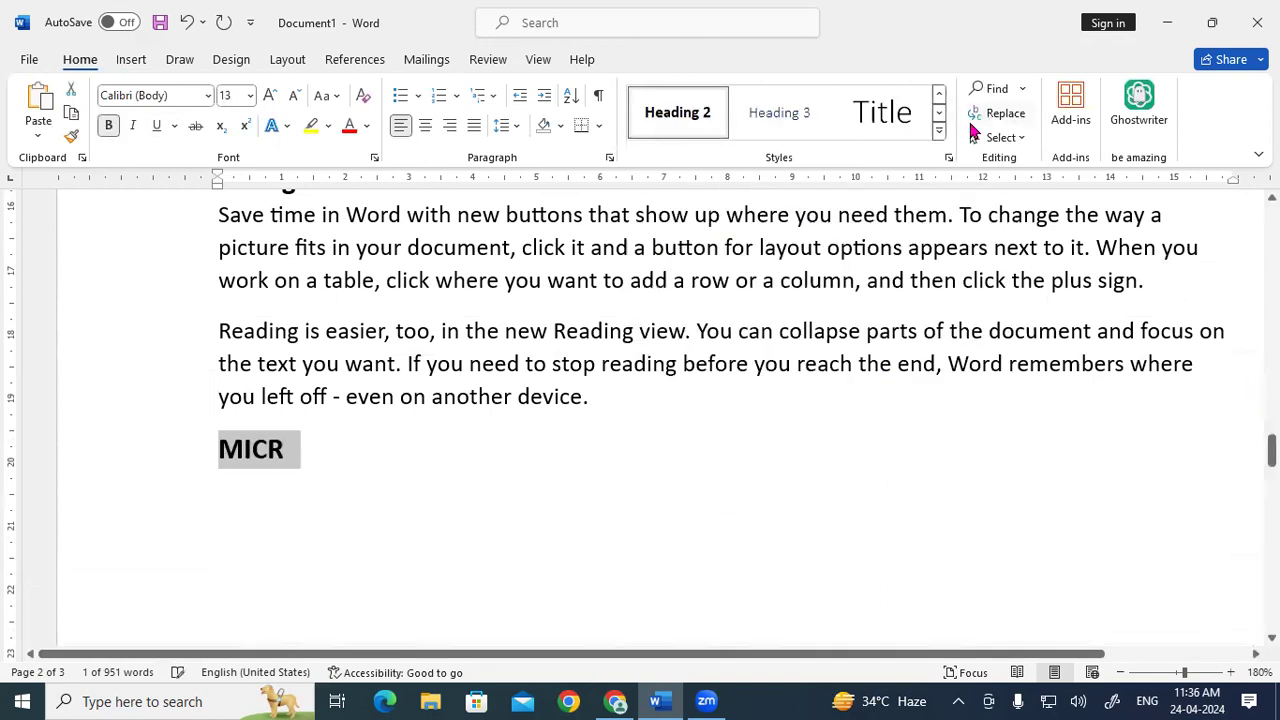
Copy the "Reading is easier" paragraph above "MICR" and paste it on a new line beneath that heading.
{"action": "left_click", "coordinate": [402, 453]}
{"action": "key", "text": "Return"}
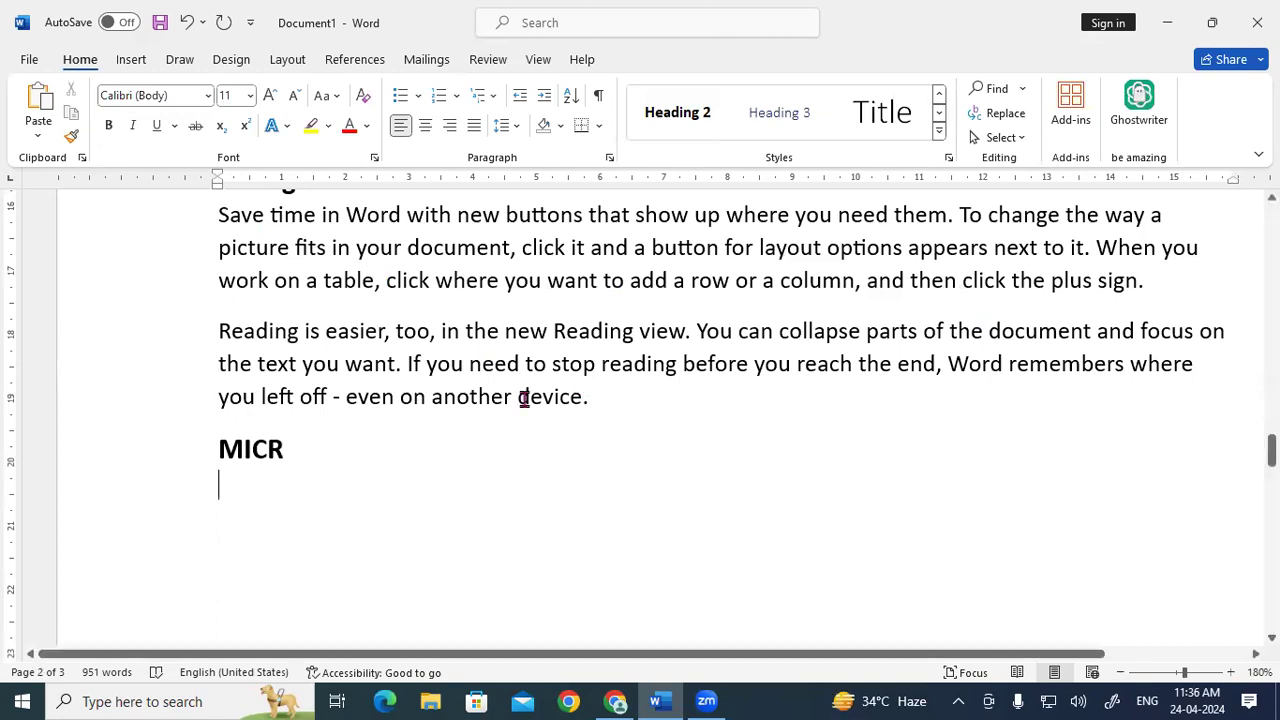
{"action": "left_click_drag", "start_coordinate": [523, 394], "coordinate": [217, 331]}
{"action": "key", "text": "ctrl+c"}
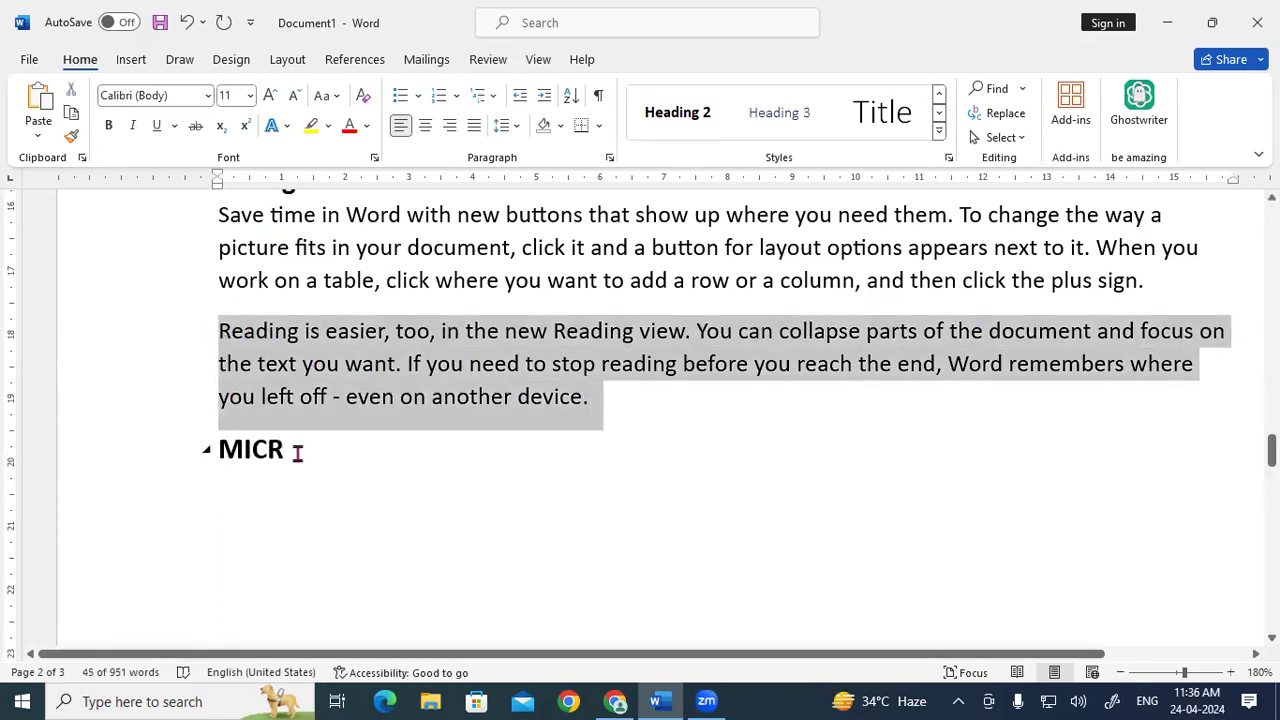
{"action": "left_click", "coordinate": [303, 447]}
{"action": "key", "text": "Return"}
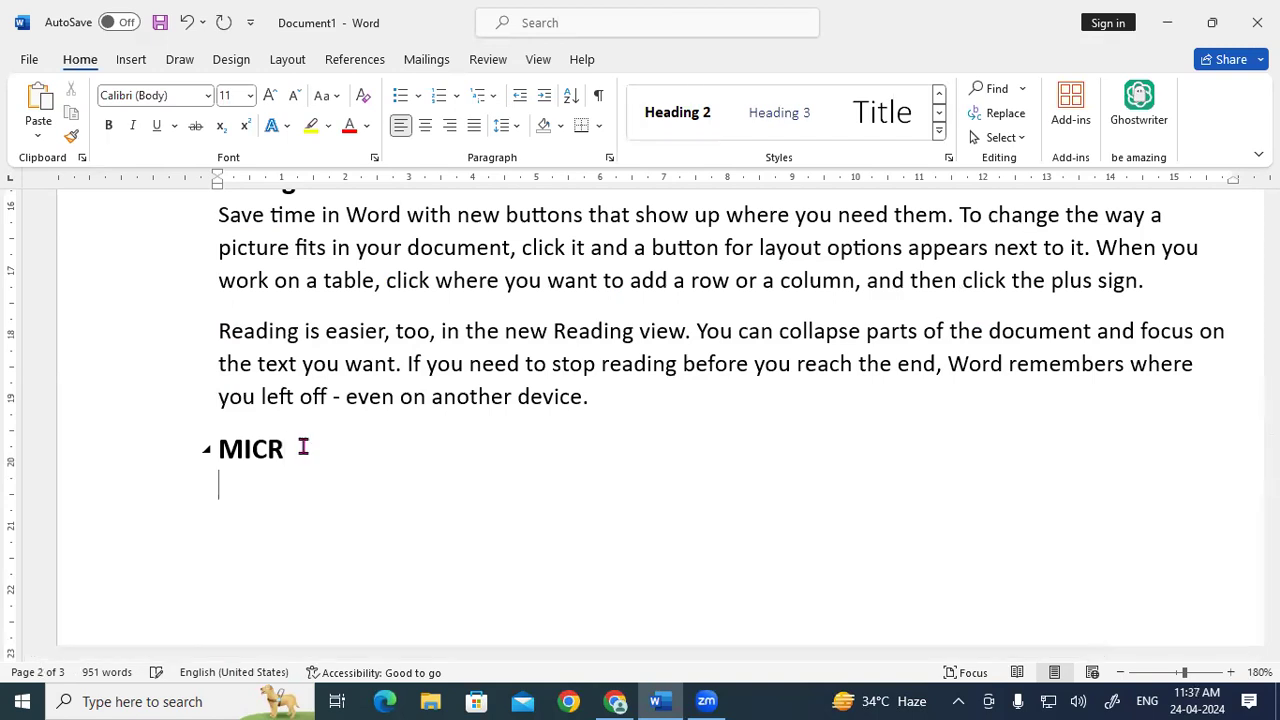
{"action": "key", "text": "ctrl+v"}
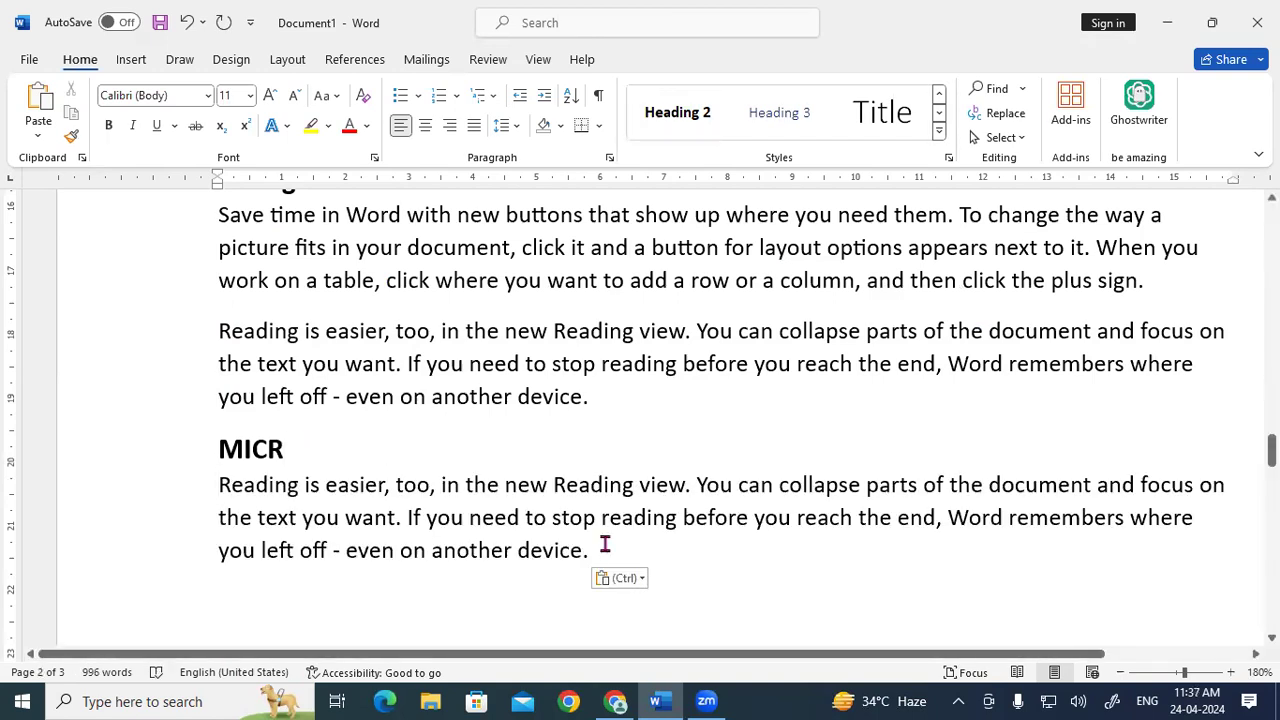
Save the document to the Desktop as a Word Document named "Contents".
{"action": "key", "text": "ctrl+s"}
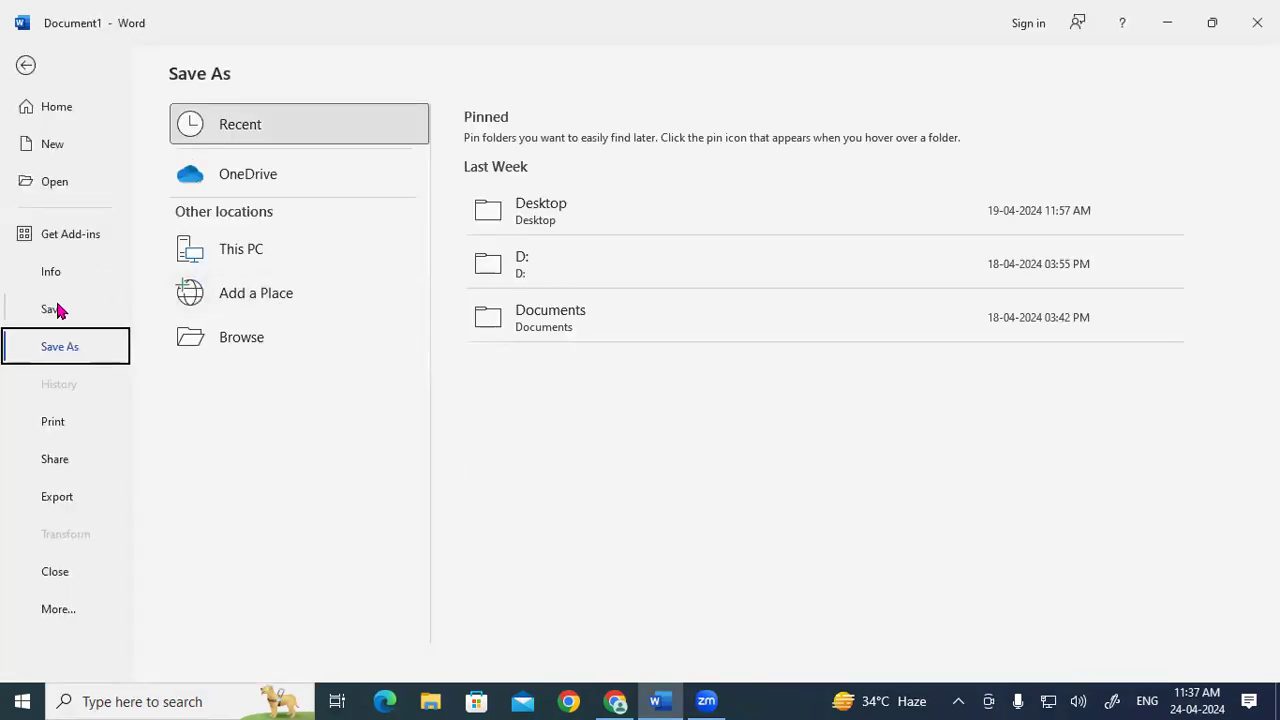
{"action": "left_click", "coordinate": [548, 212]}
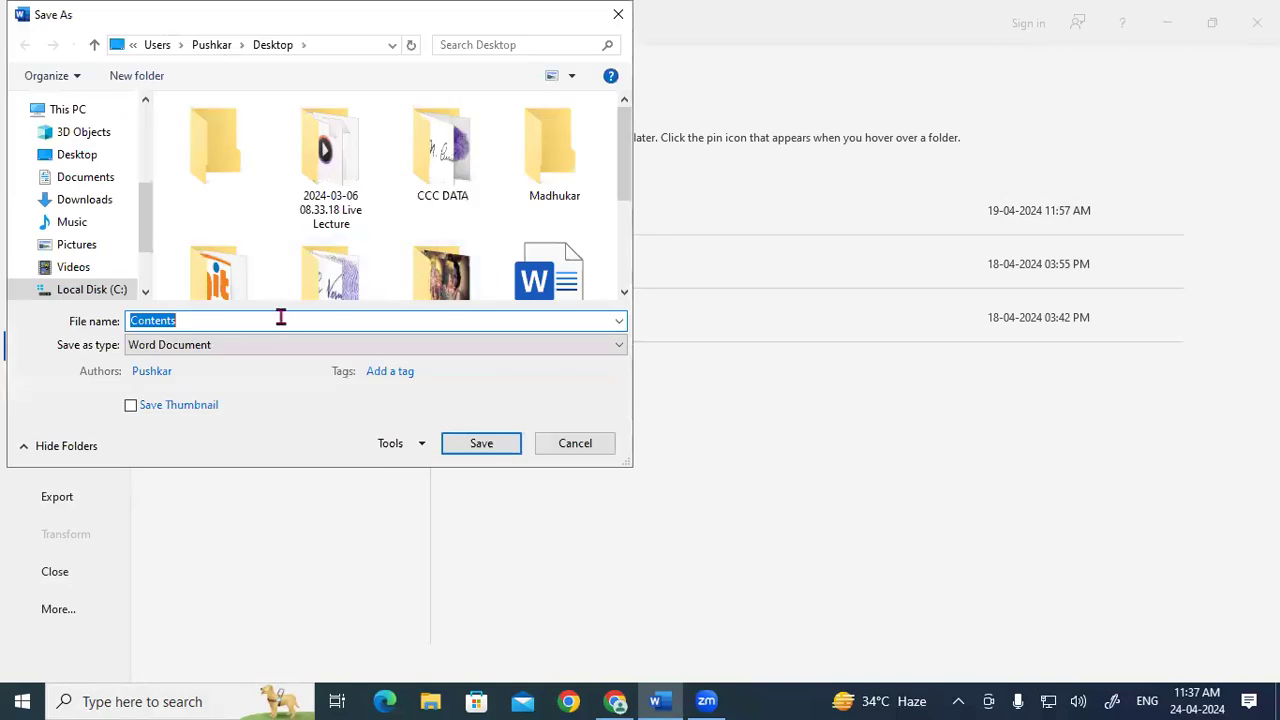
{"action": "left_click", "coordinate": [468, 448]}
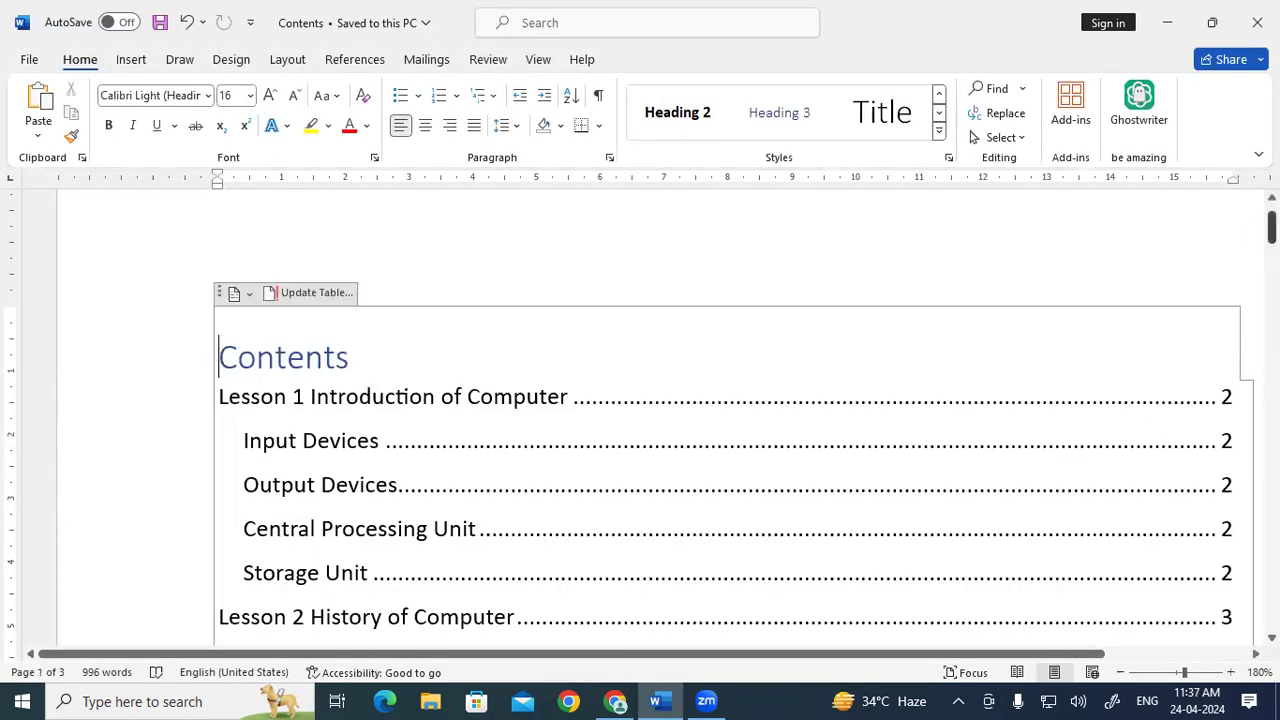
Update the entire table of contents and check its Lesson 1 entries for the "MICR" heading.
{"action": "left_click_drag", "start_coordinate": [1272, 230], "coordinate": [1272, 234]}
{"action": "left_click_drag", "start_coordinate": [1272, 246], "coordinate": [1272, 247]}
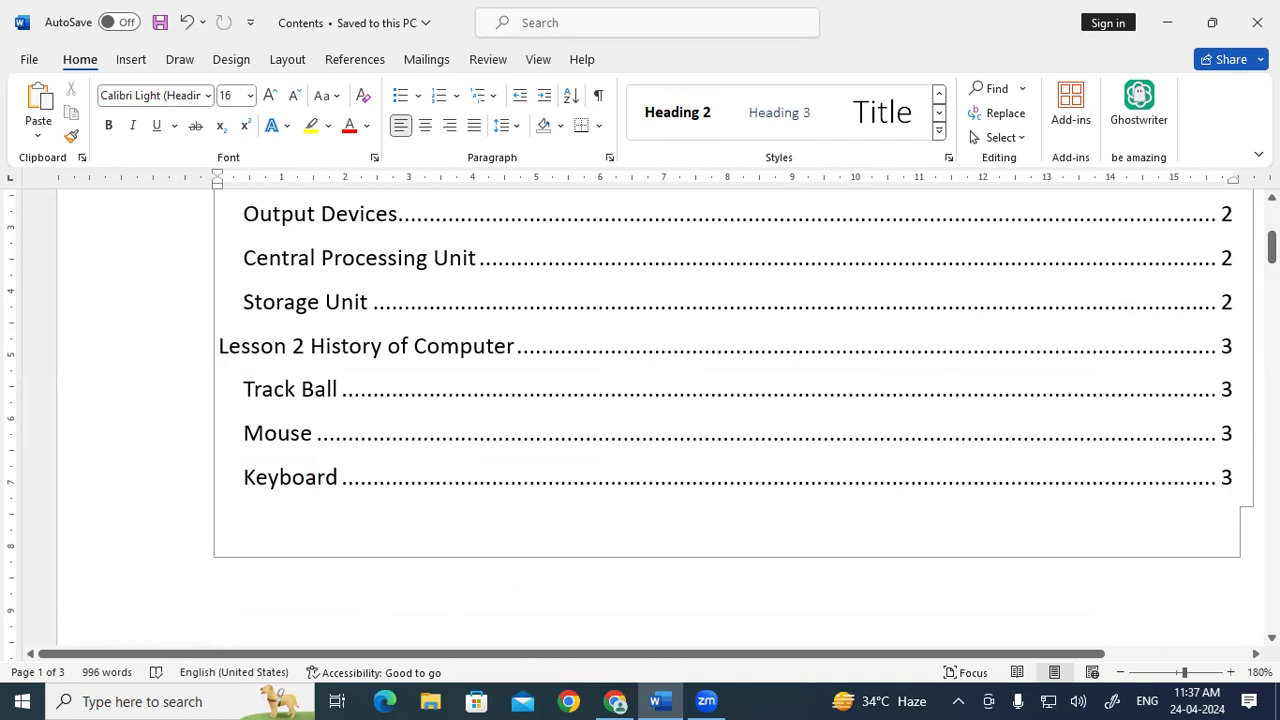
{"action": "left_click_drag", "start_coordinate": [1272, 247], "coordinate": [1272, 221]}
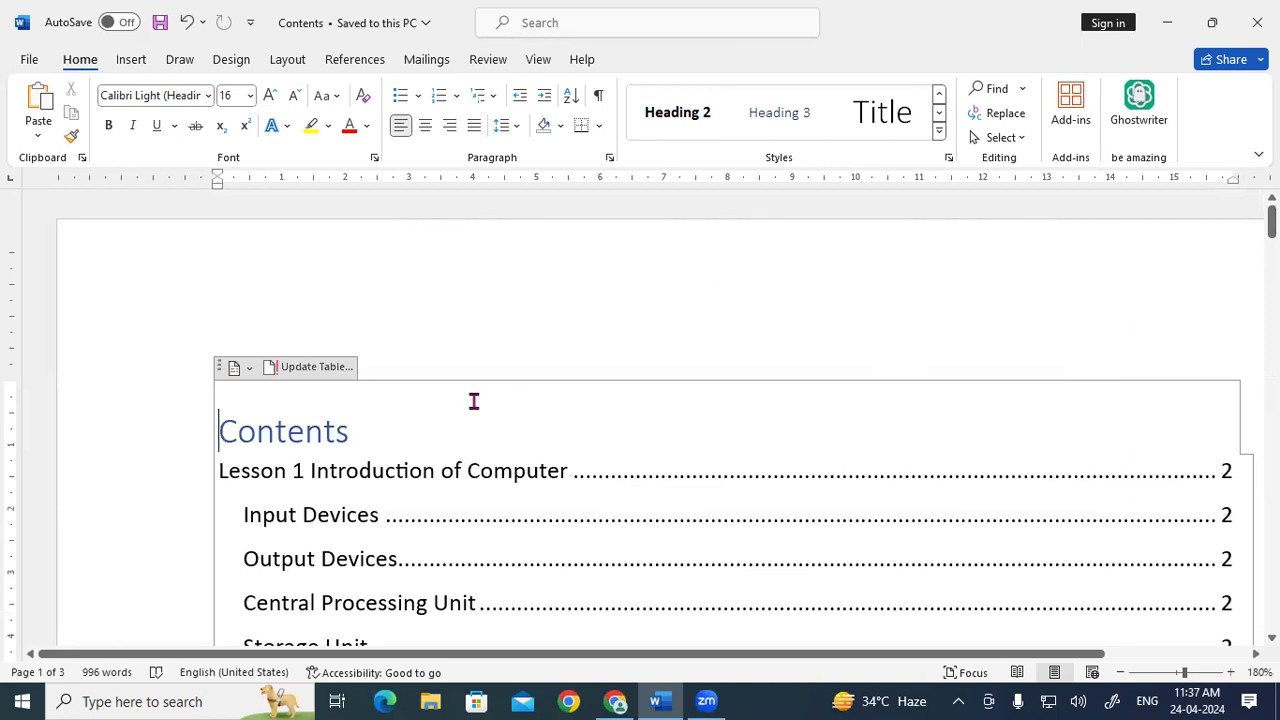
{"action": "left_click", "coordinate": [296, 369]}
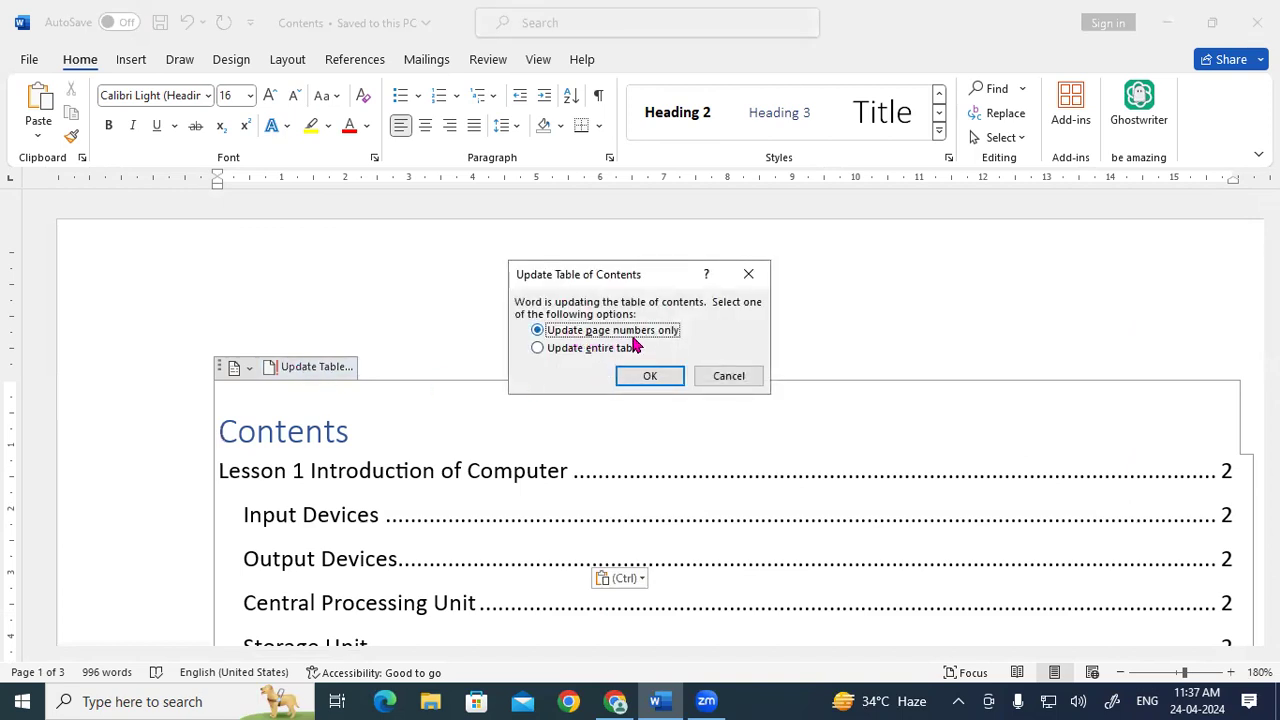
{"action": "left_click", "coordinate": [538, 348]}
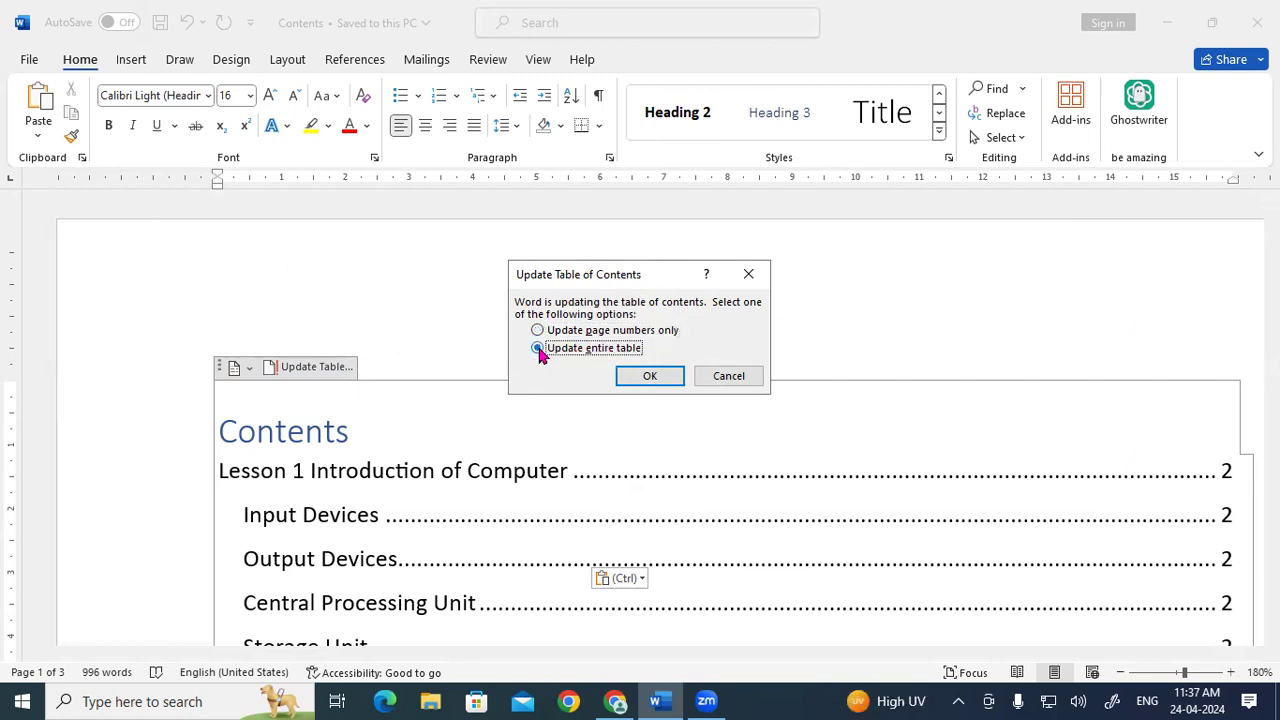
{"action": "left_click", "coordinate": [646, 378]}
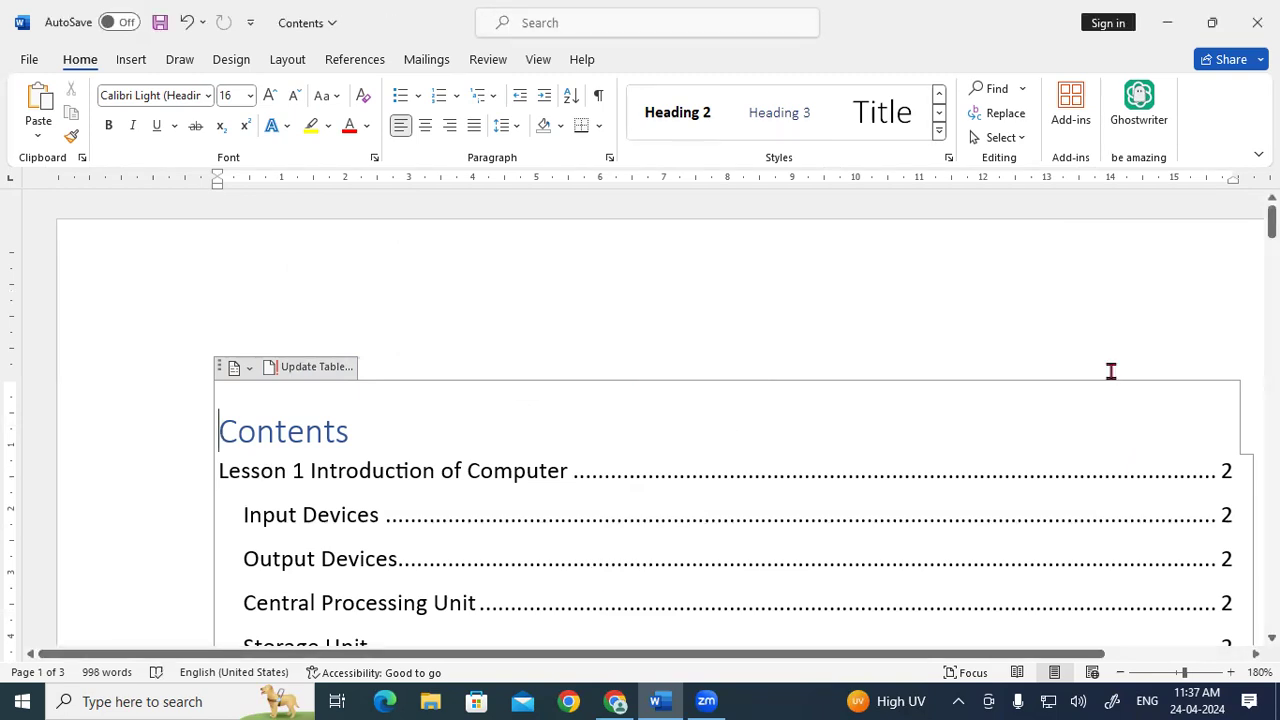
{"action": "mouse_move", "coordinate": [1271, 221]}
{"action": "left_mouse_down"}
{"action": "mouse_move", "coordinate": [1271, 269]}
{"action": "mouse_move", "coordinate": [1271, 236]}
{"action": "left_mouse_up"}
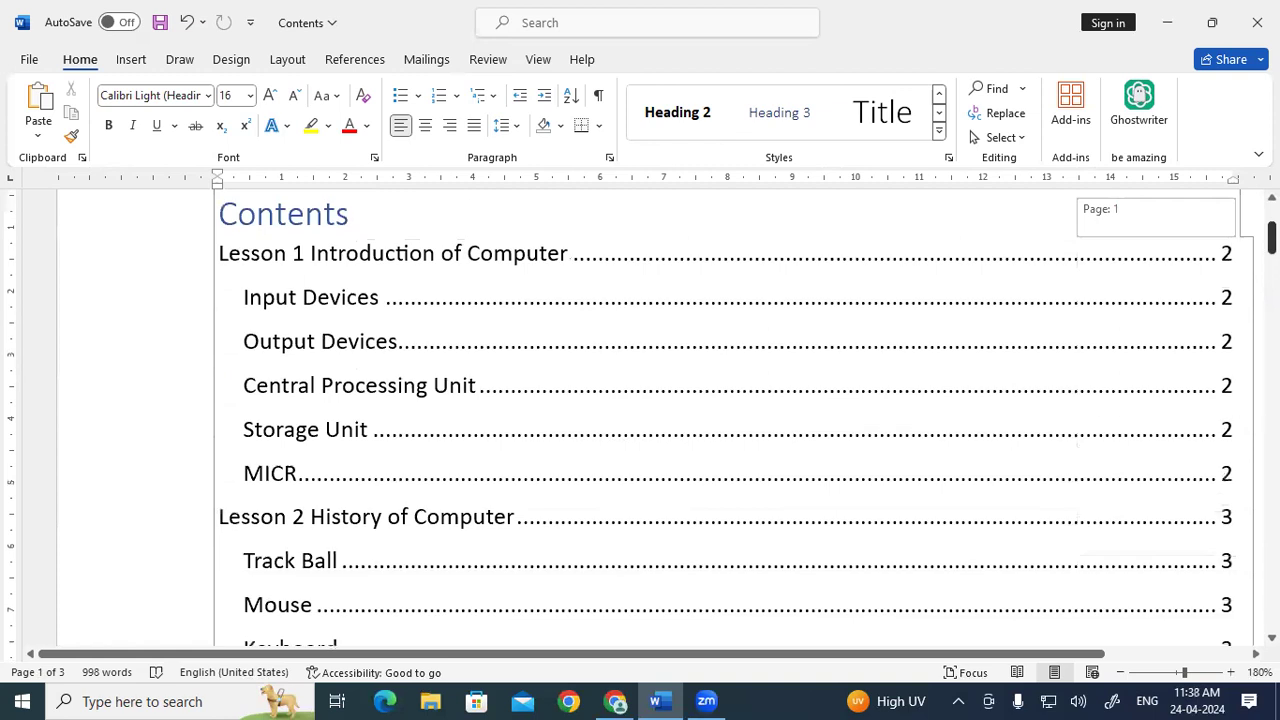
{"action": "left_click", "coordinate": [243, 473]}
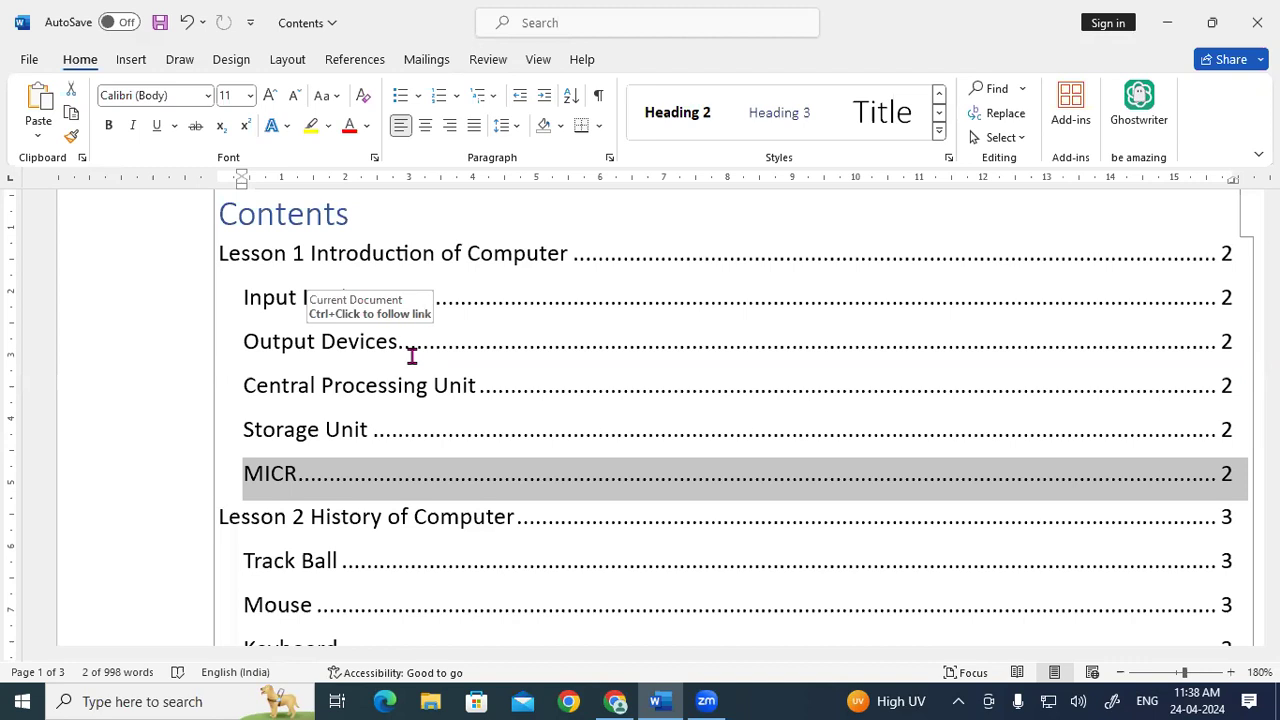
Refresh the table of contents once more, choosing to update the entire table rather than page numbers only.
{"action": "left_click", "coordinate": [366, 60]}
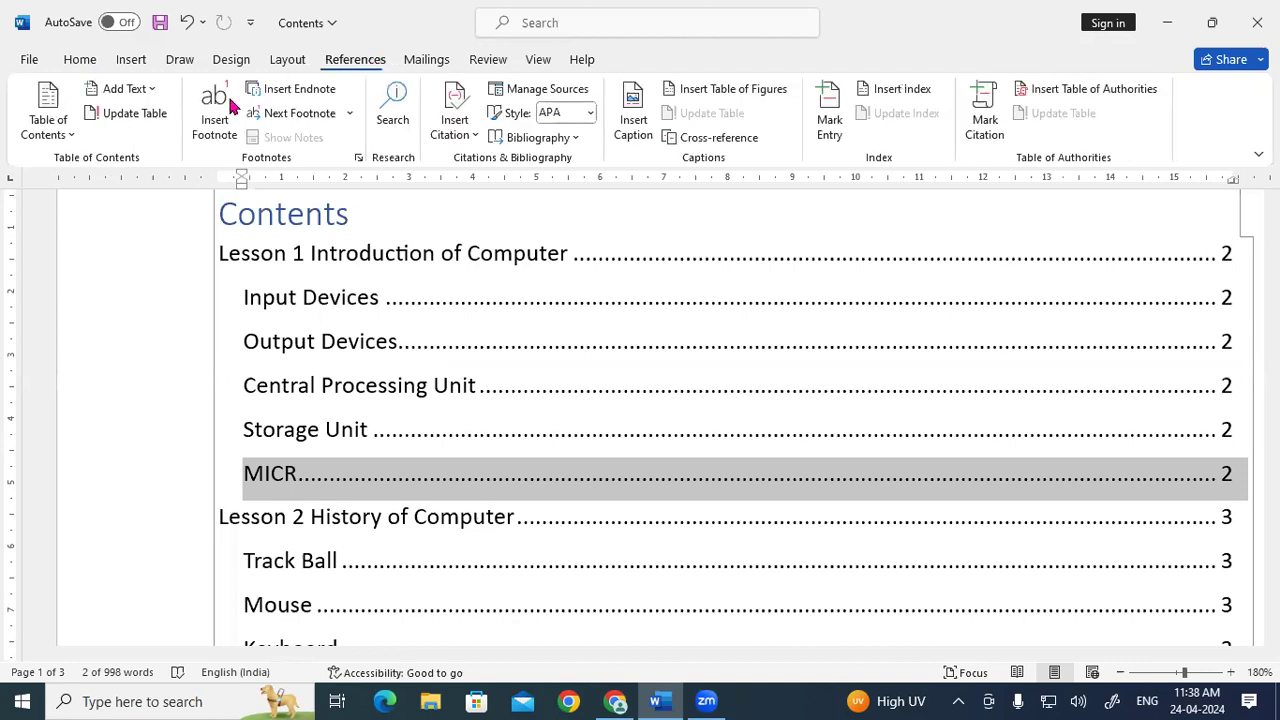
{"action": "left_click", "coordinate": [155, 118]}
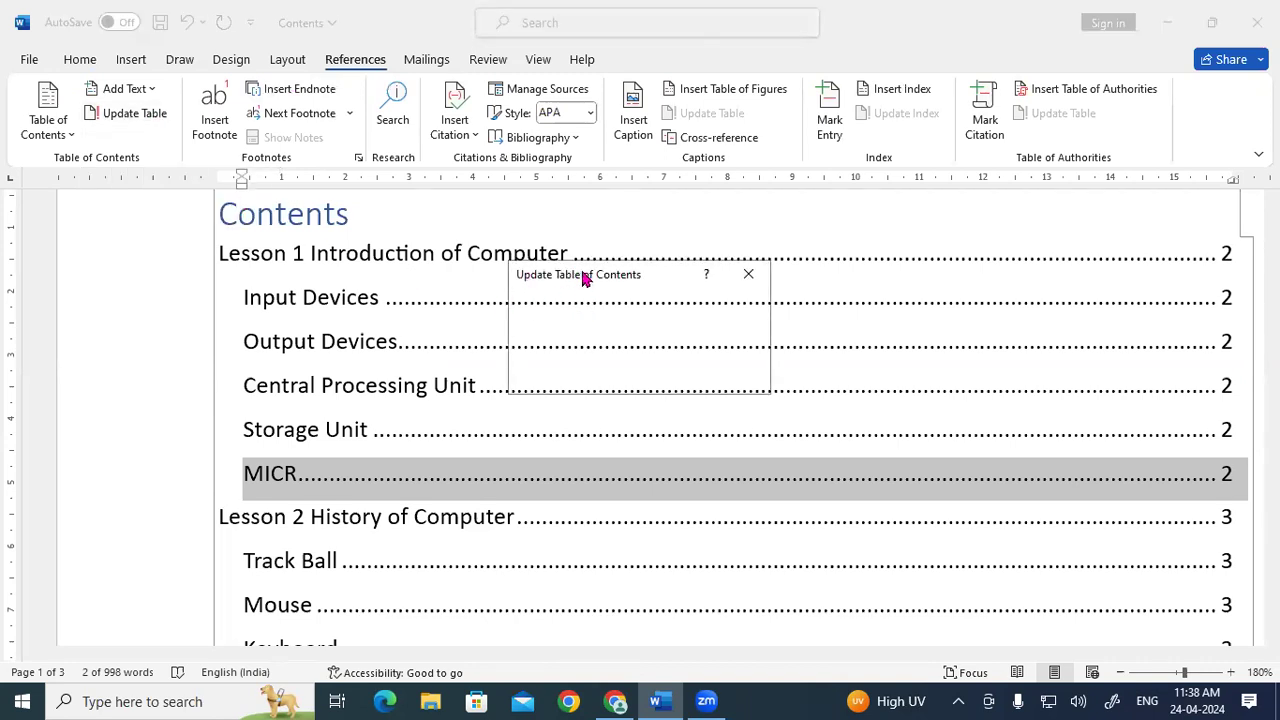
{"action": "left_click_drag", "start_coordinate": [575, 262], "coordinate": [214, 277]}
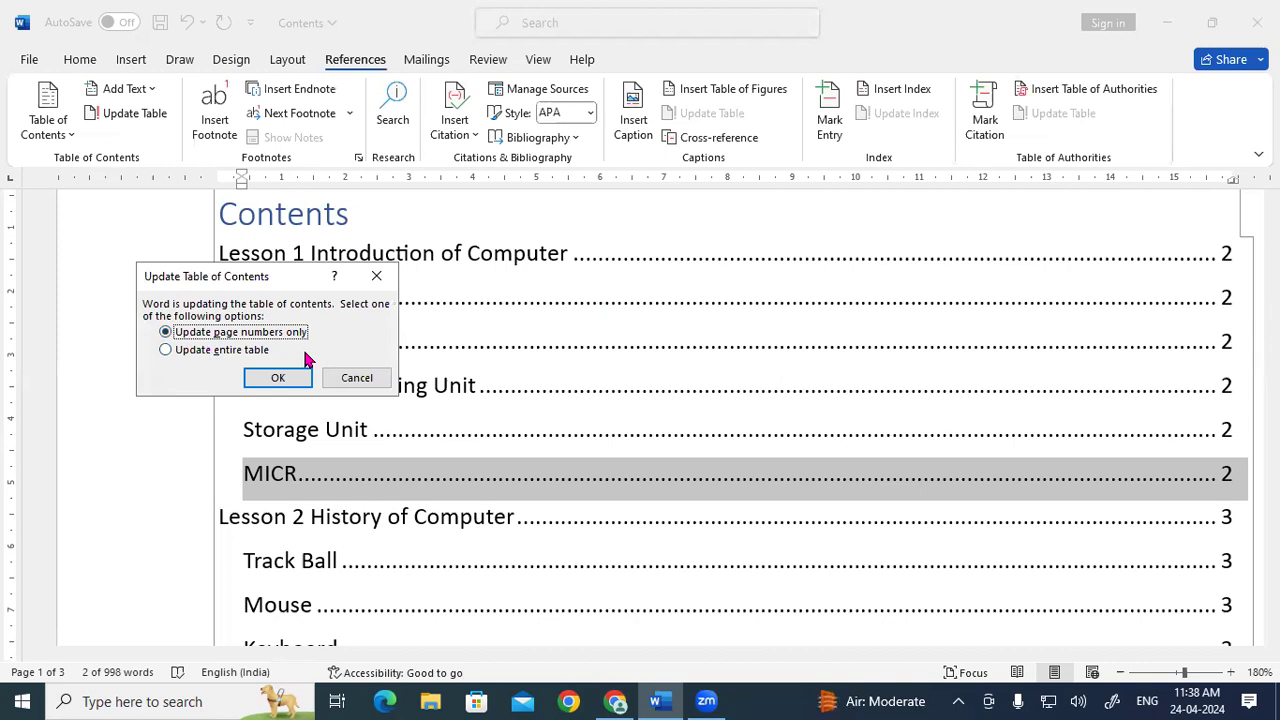
{"action": "left_click", "coordinate": [250, 353]}
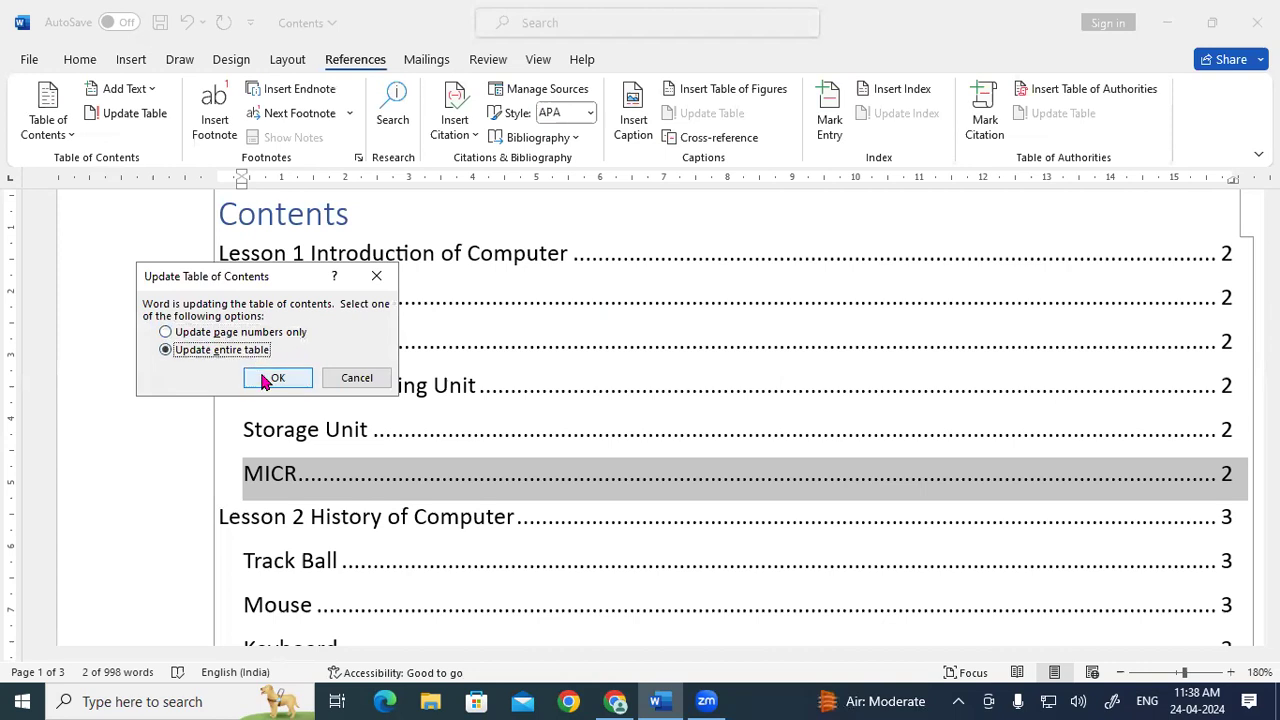
{"action": "left_click", "coordinate": [266, 380]}
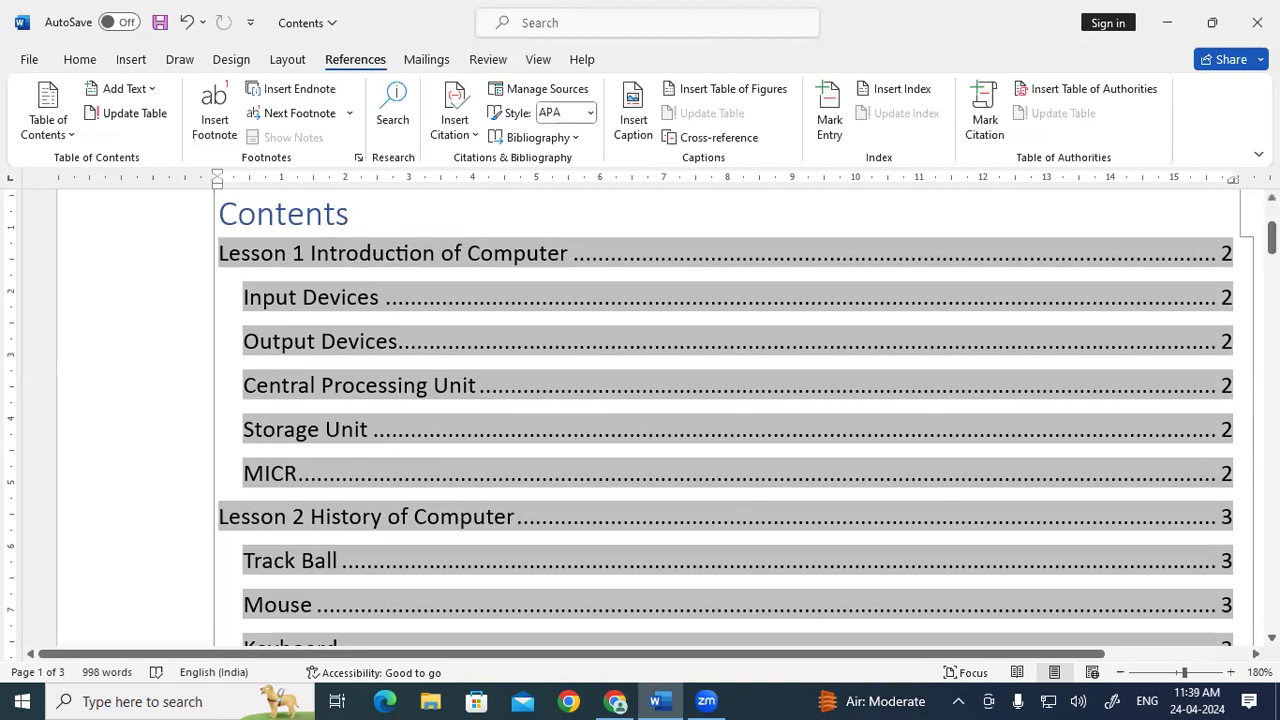
{"action": "mouse_move", "coordinate": [1271, 237]}
{"action": "left_mouse_down"}
{"action": "mouse_move", "coordinate": [1271, 252]}
{"action": "mouse_move", "coordinate": [1271, 234]}
{"action": "left_mouse_up"}
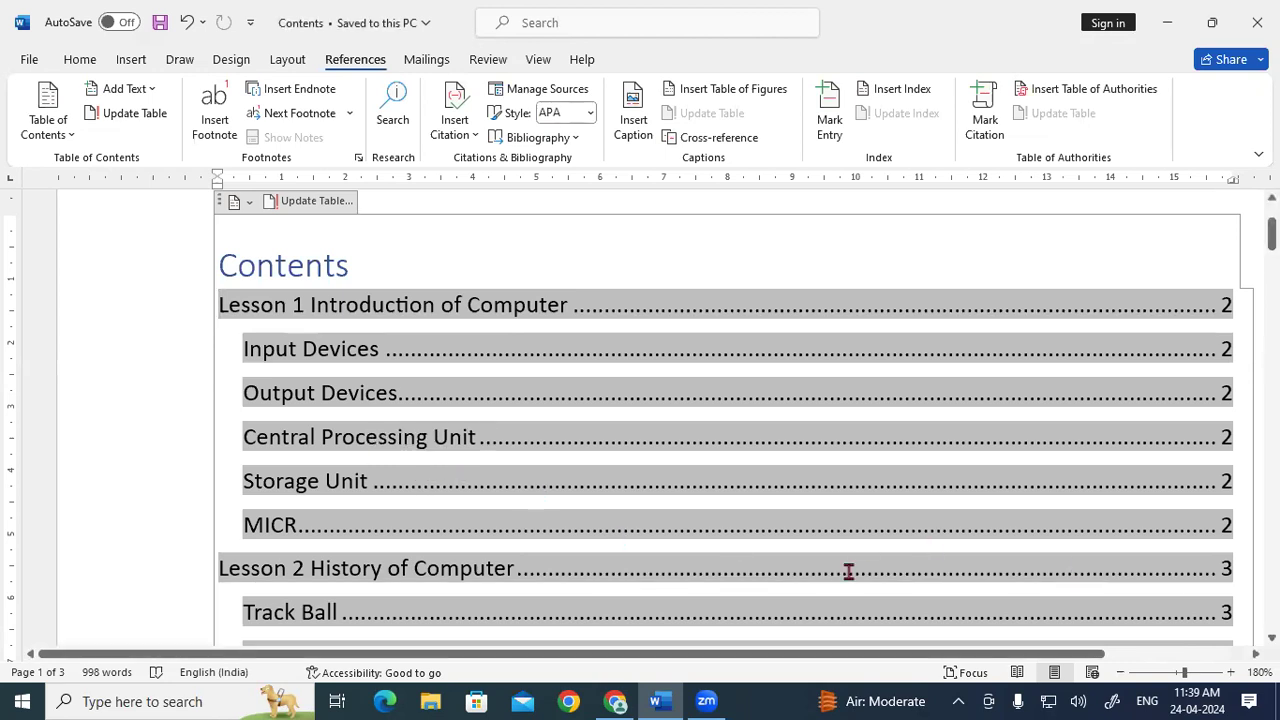
{"action": "scroll", "coordinate": [725, 420], "scroll_direction": "down", "scroll_amount": 3}
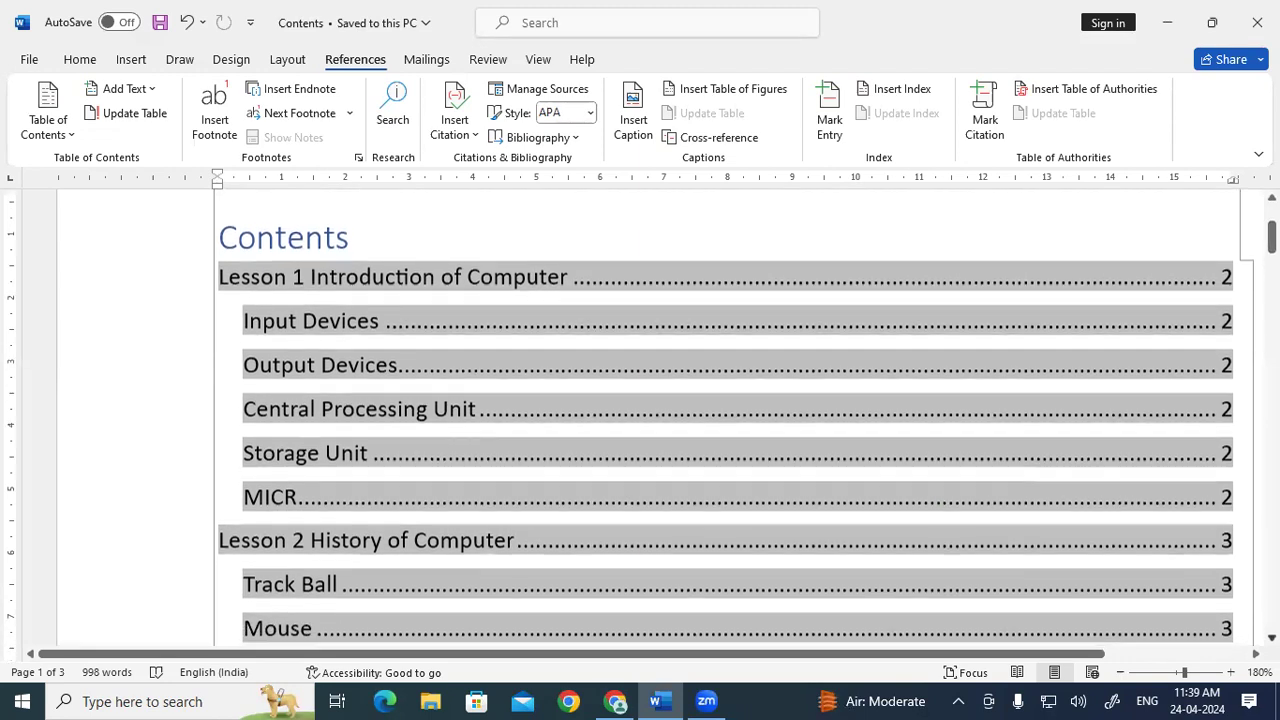
{"action": "scroll", "coordinate": [725, 330], "scroll_direction": "down", "scroll_amount": 1}
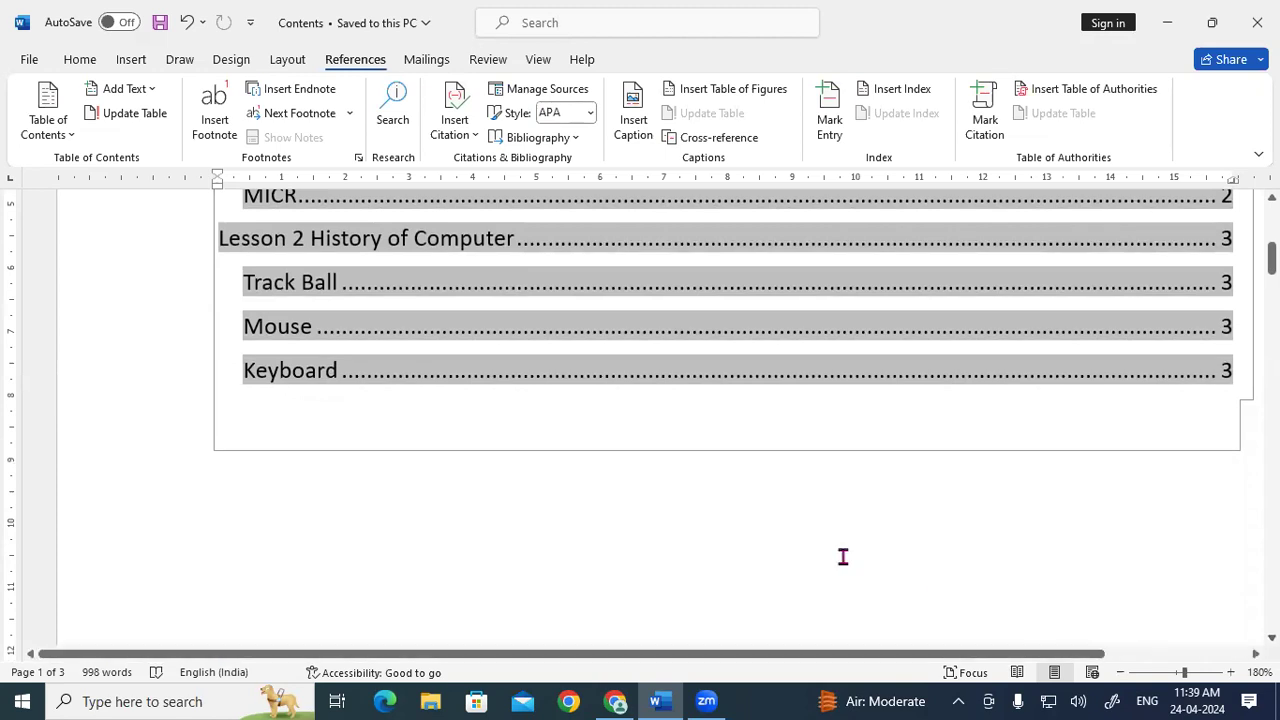
{"action": "left_click_drag", "start_coordinate": [1271, 258], "coordinate": [1271, 243]}
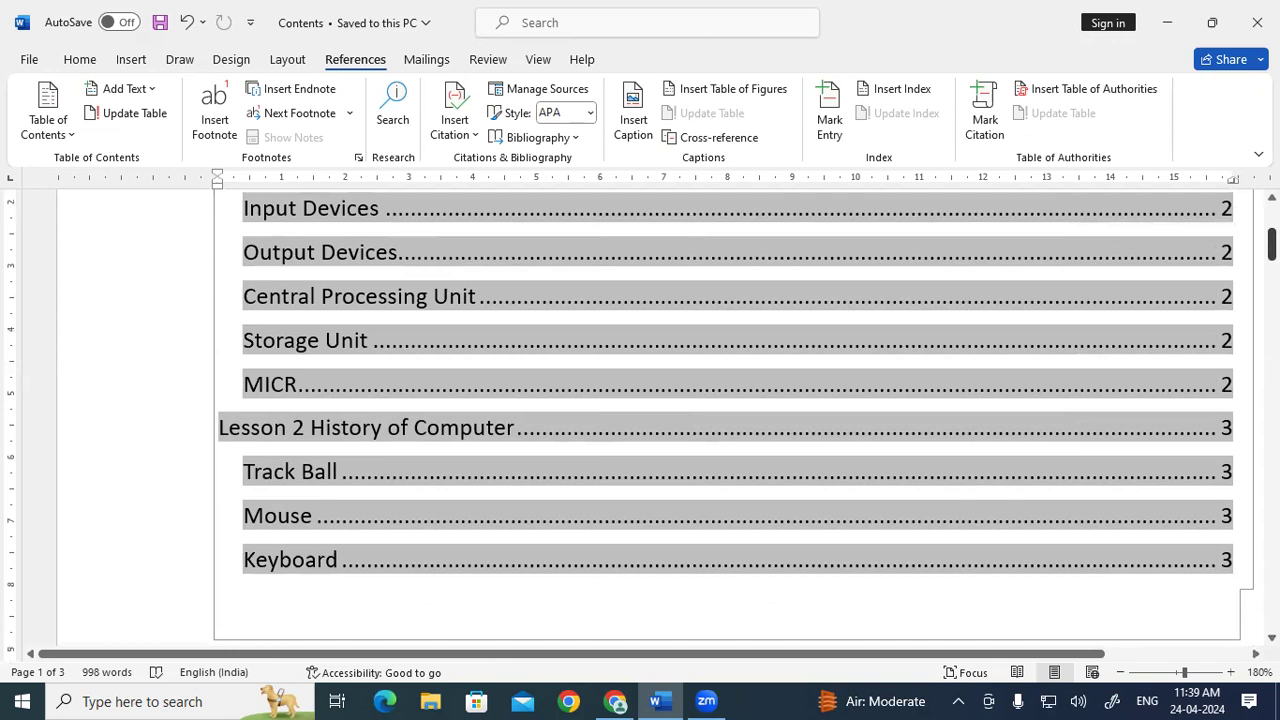